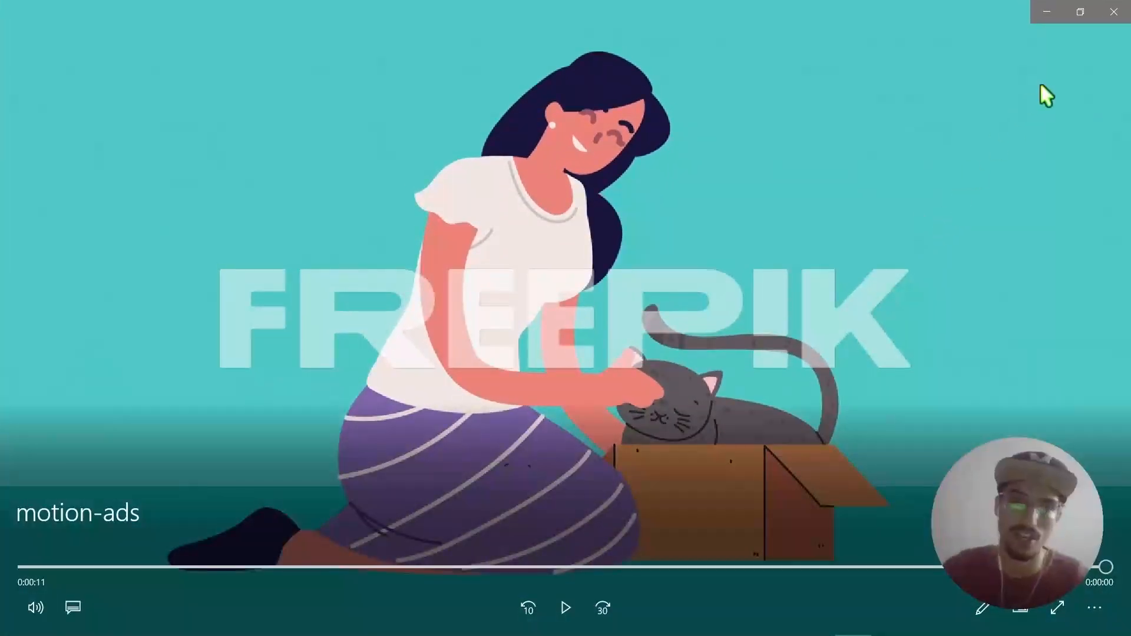
- Close the motion-ads video preview and minimize the AI review folder window
click(1111, 13)
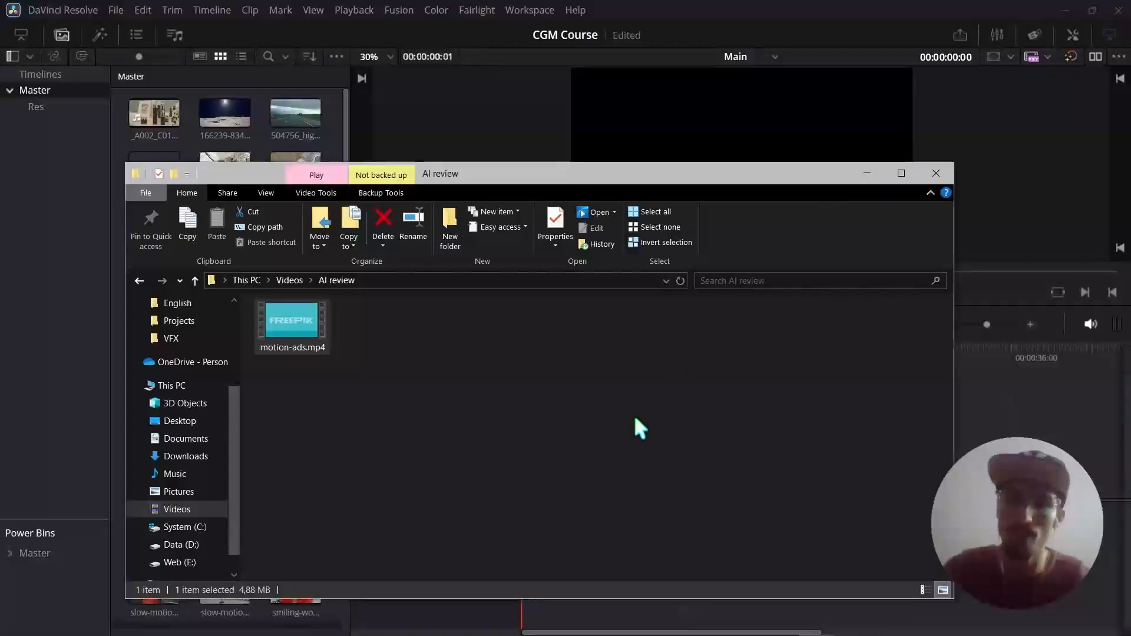
click(869, 174)
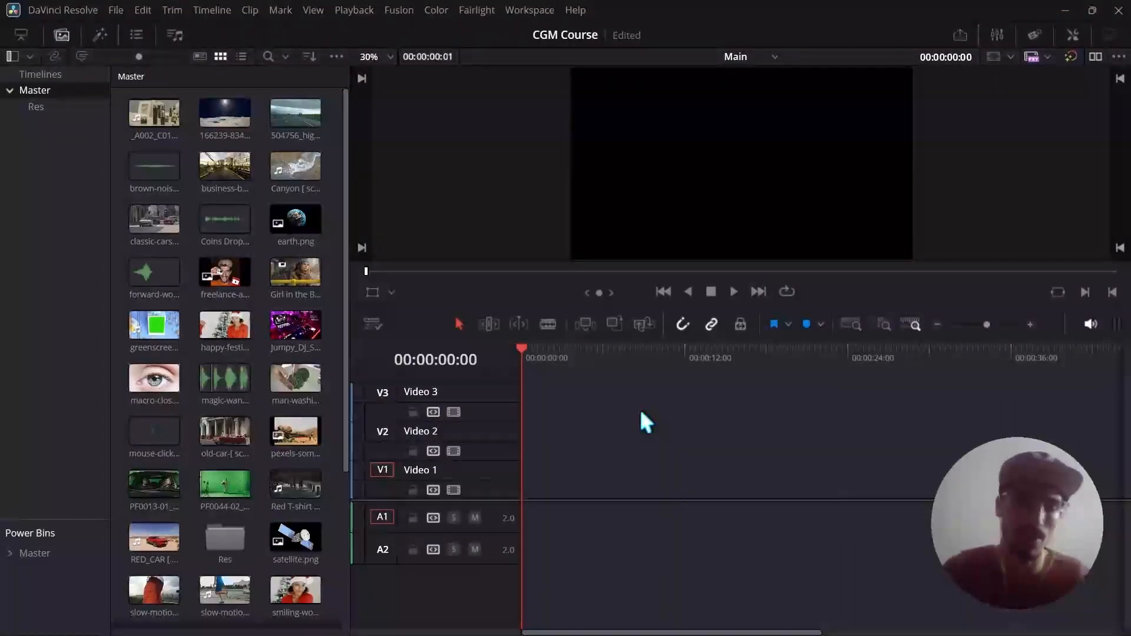
- Switch to the browser, look through the YouTube results for "remove watermark from video", and return to DaVinci Resolve
key(alt+Tab)
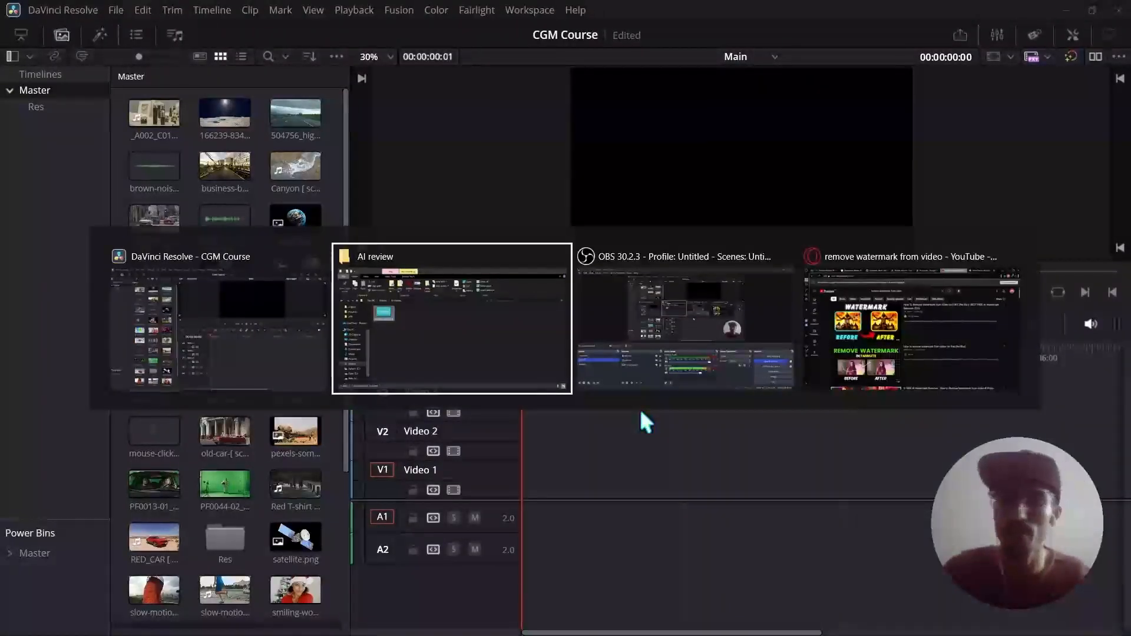
key(alt+Tab)
key(alt+Tab)
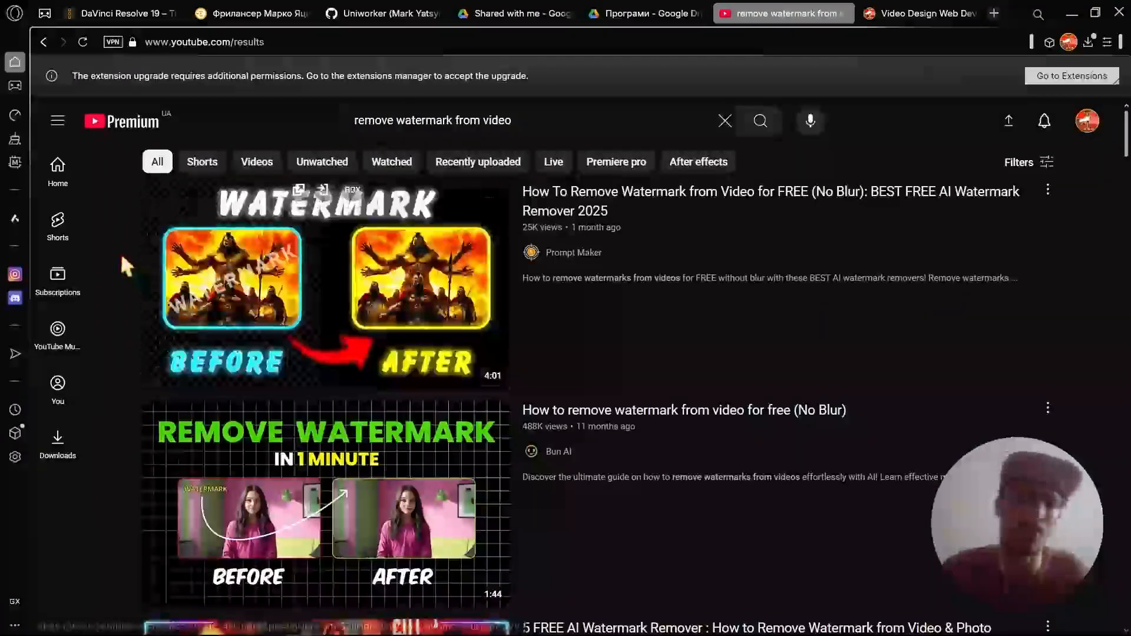
drag(1127, 124, 1130, 146)
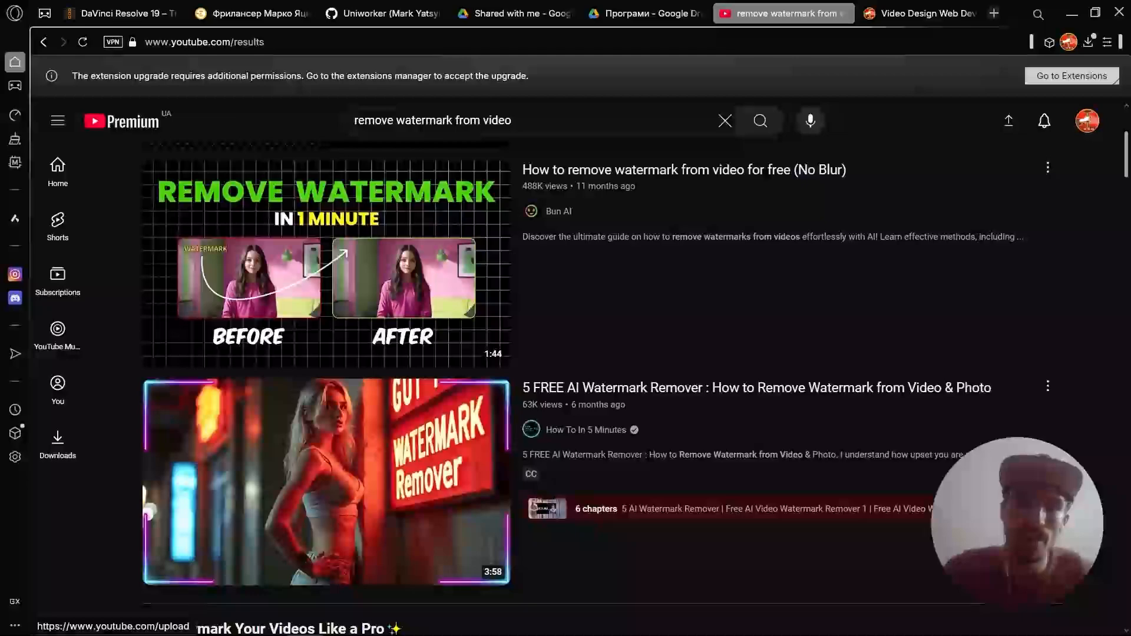
mouse_move(293, 267)
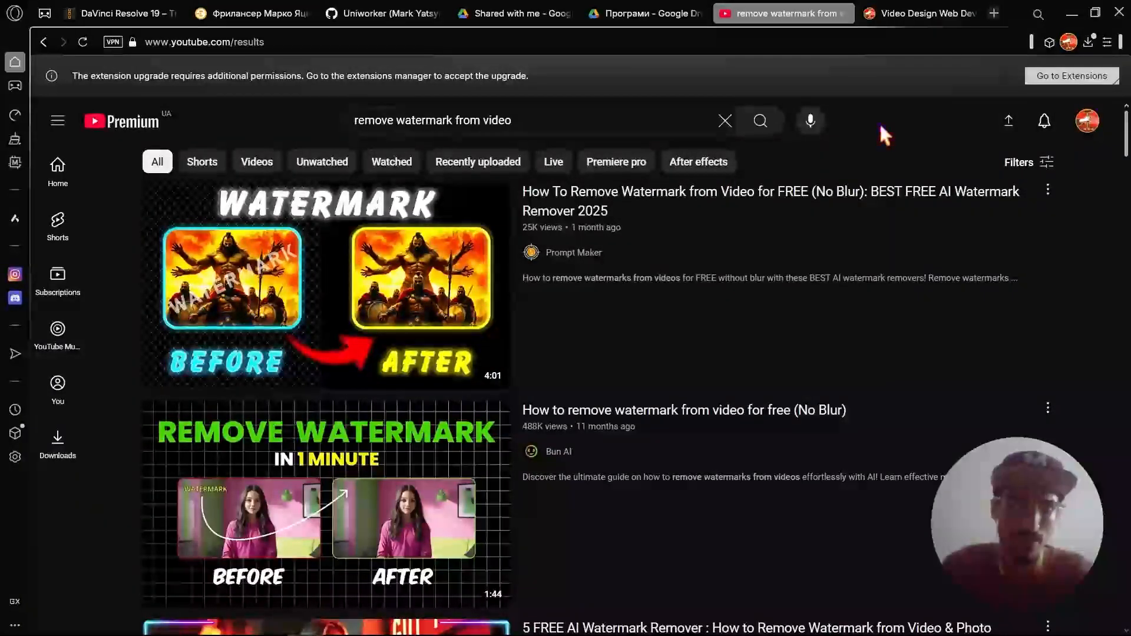
key(alt+Tab)
key(alt+Tab)
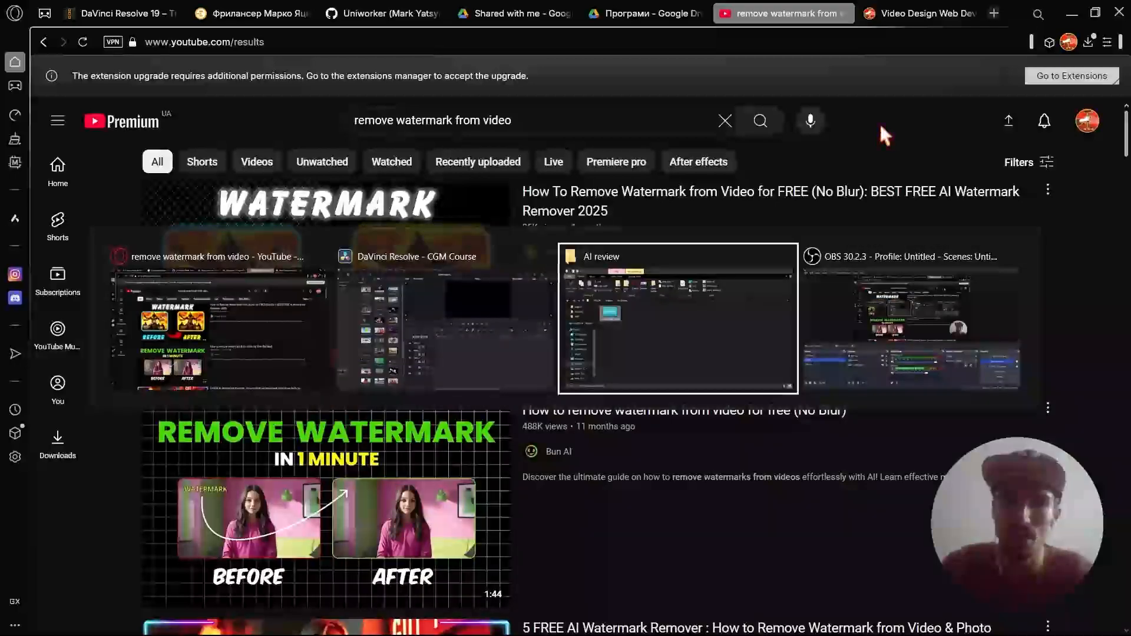
key(alt+Tab)
key(alt+Tab)
key(alt+Tab)
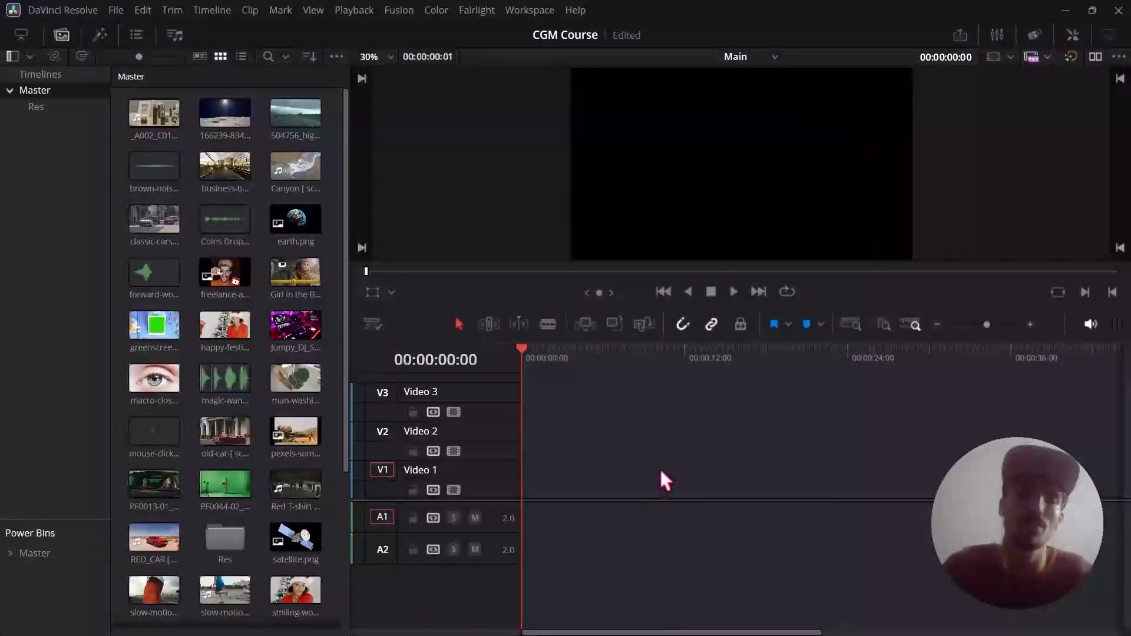
- Import motion-ads.mp4 from the AI review folder into the Master bin and minimize the folder window
key(alt+Tab)
key(alt+Tab)
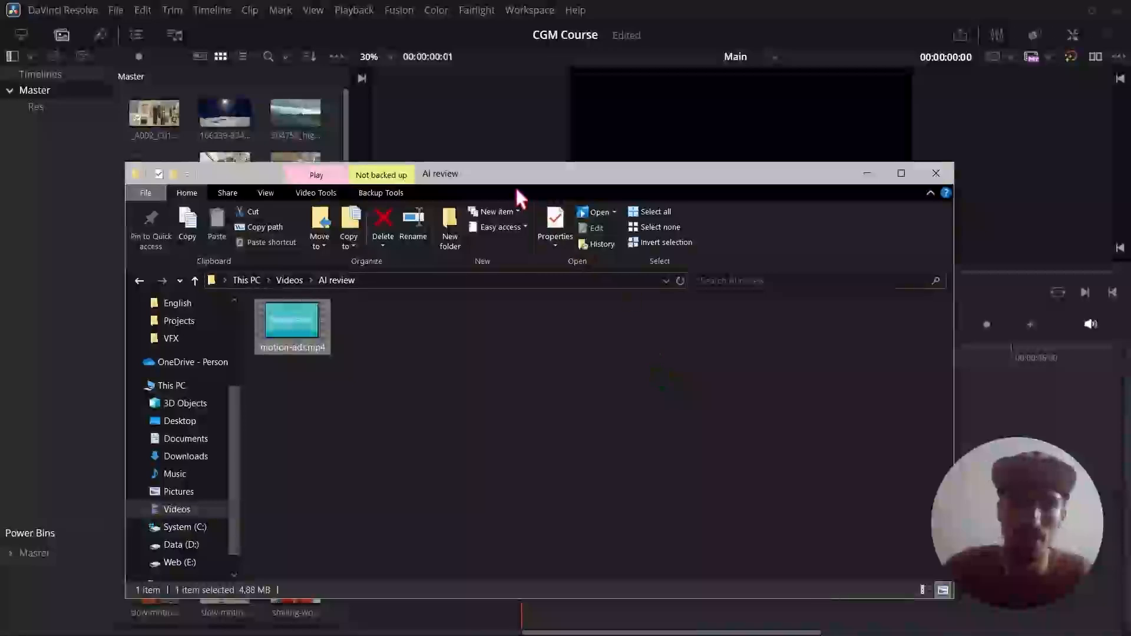
drag(515, 186, 669, 175)
drag(461, 320, 125, 324)
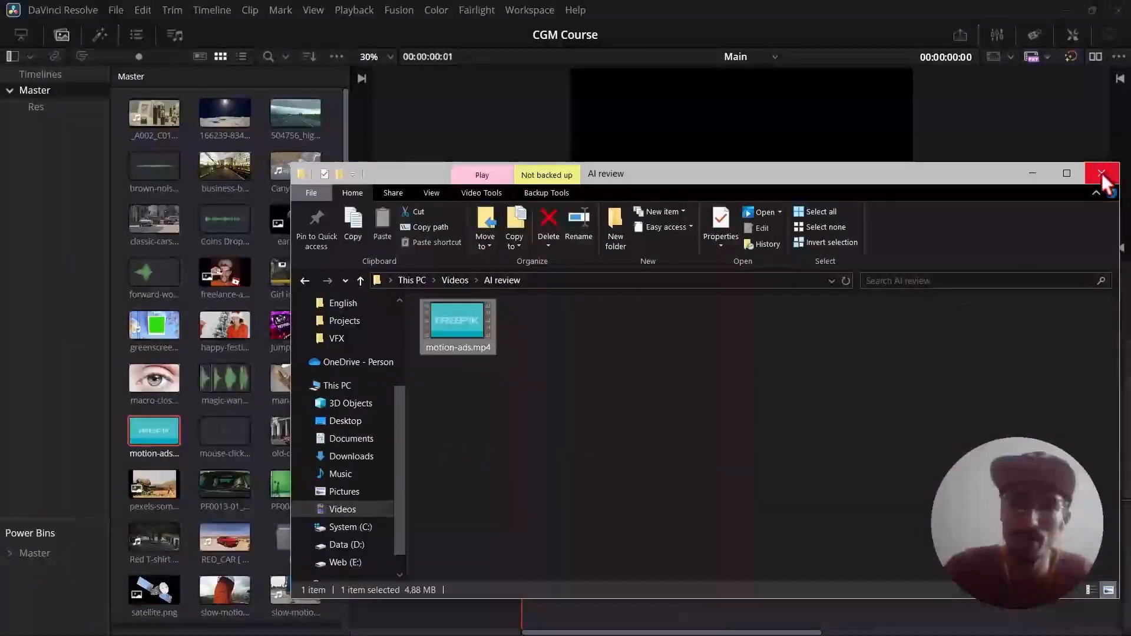
click(1033, 173)
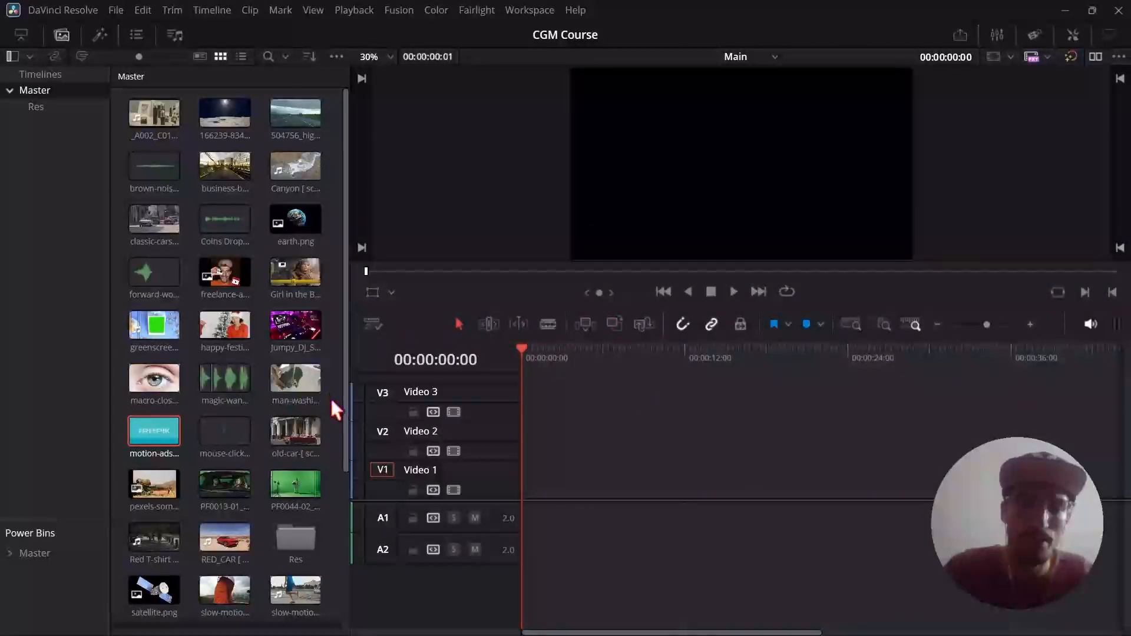
- Place motion-ads.mp4 at the start of the Video 1 track and convert it to a new Fusion clip
drag(140, 426, 524, 471)
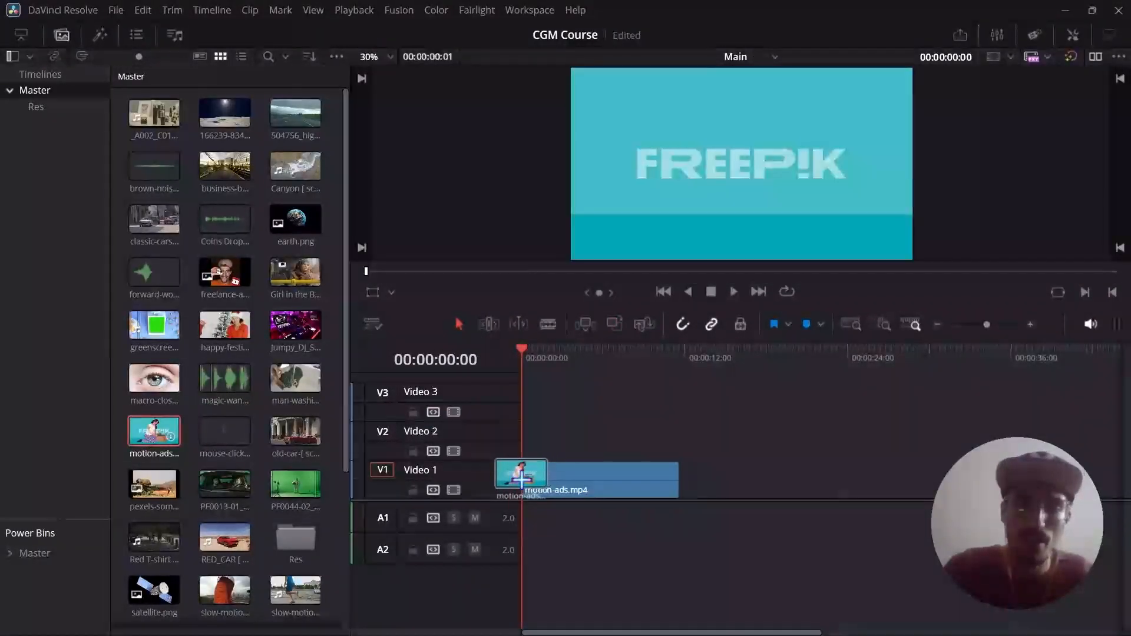
right_click(592, 476)
click(65, 34)
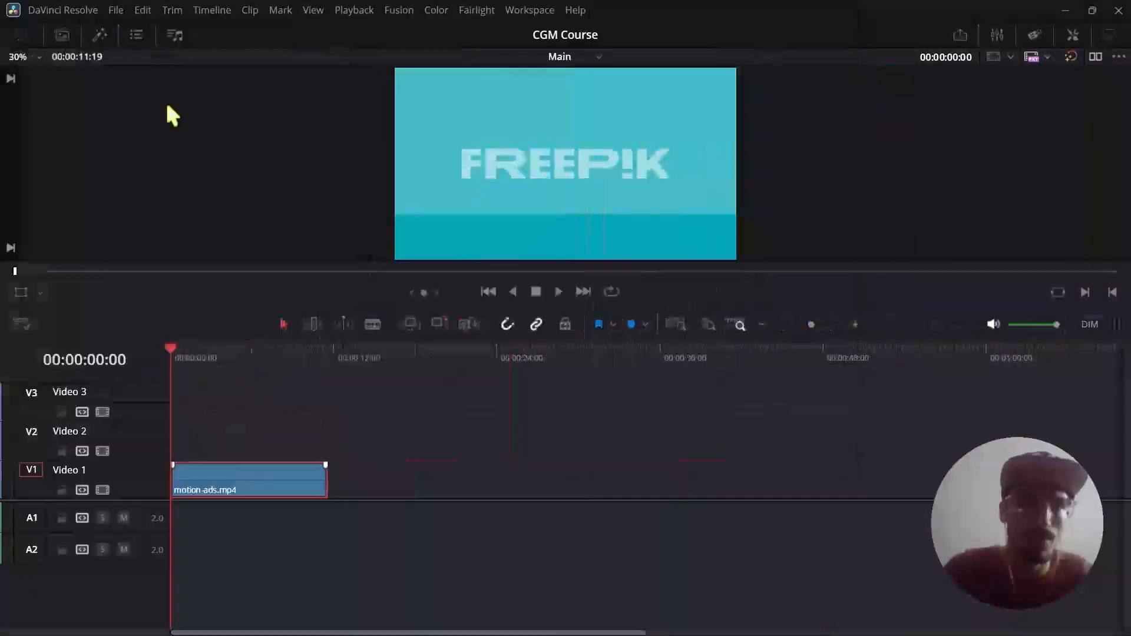
right_click(249, 475)
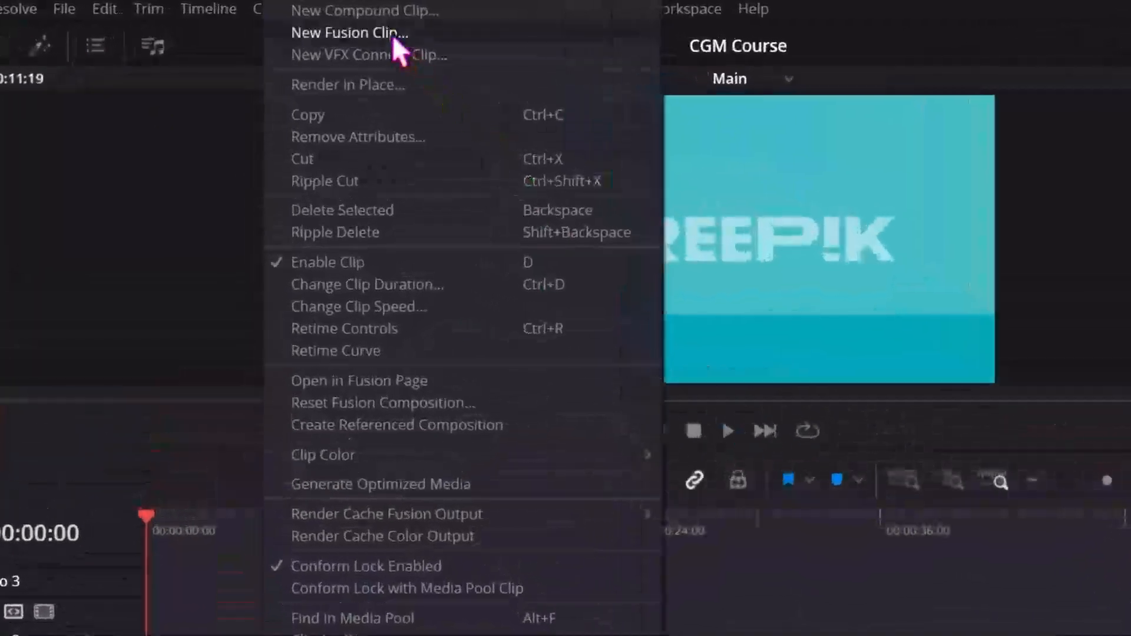
click(393, 34)
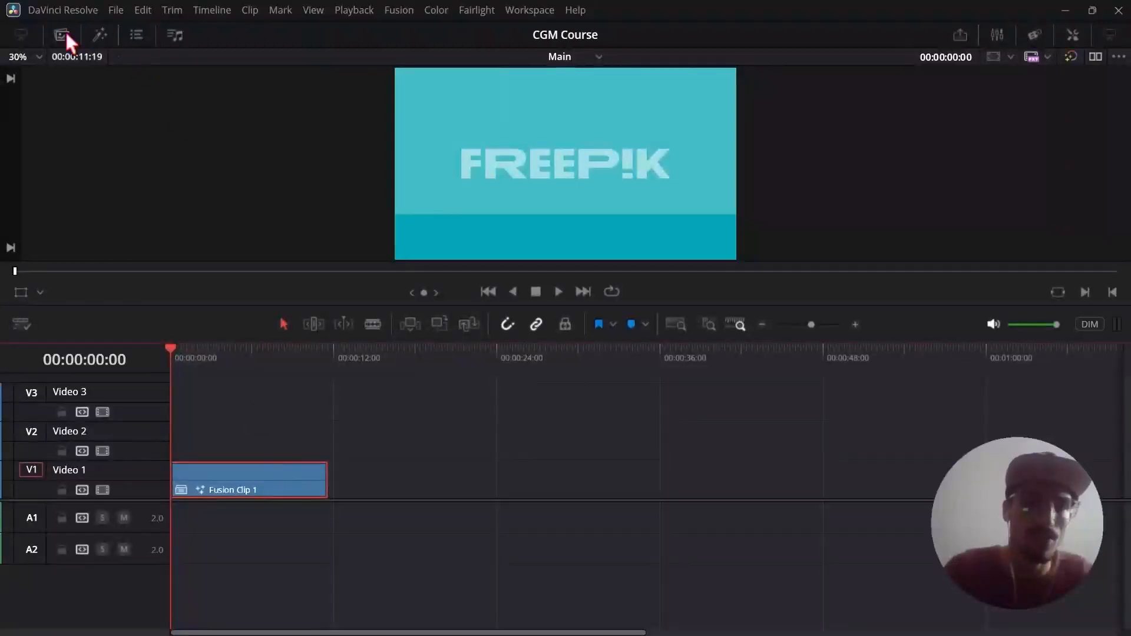
- Open the Fusion clip on the Fusion page and arrange the MediaOut1 node below MediaIn1
click(63, 35)
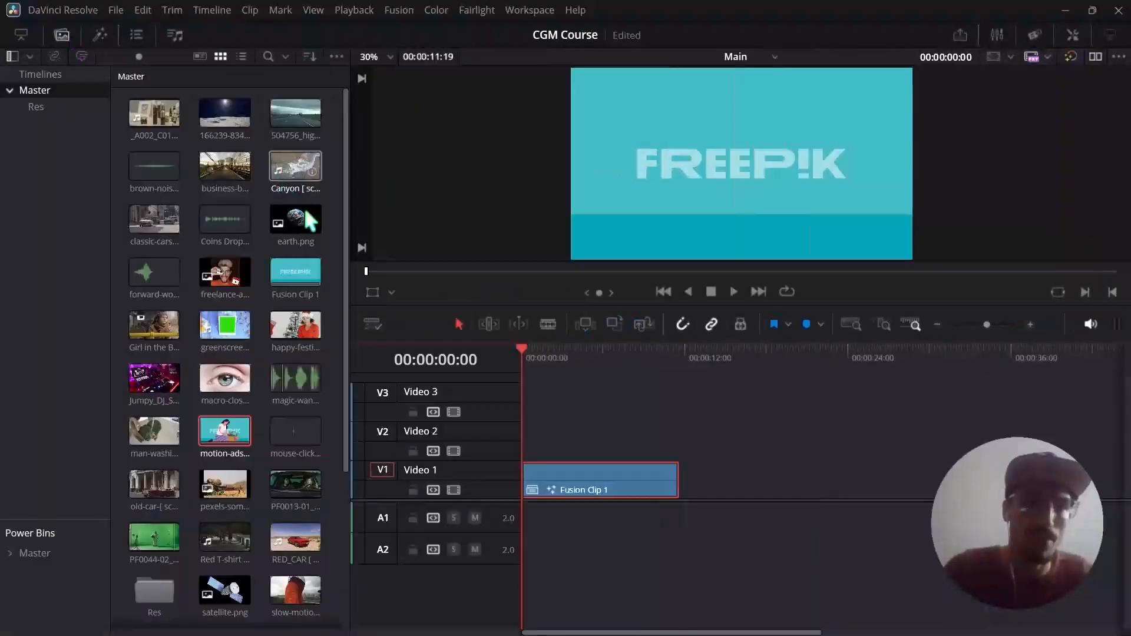
click(62, 35)
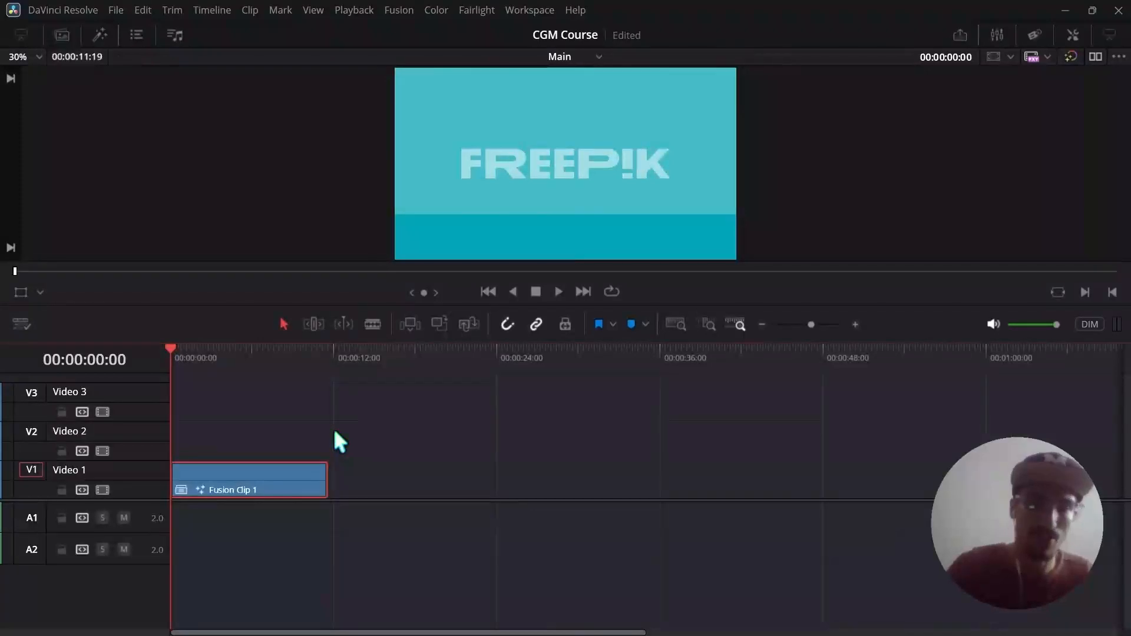
key(shift+5)
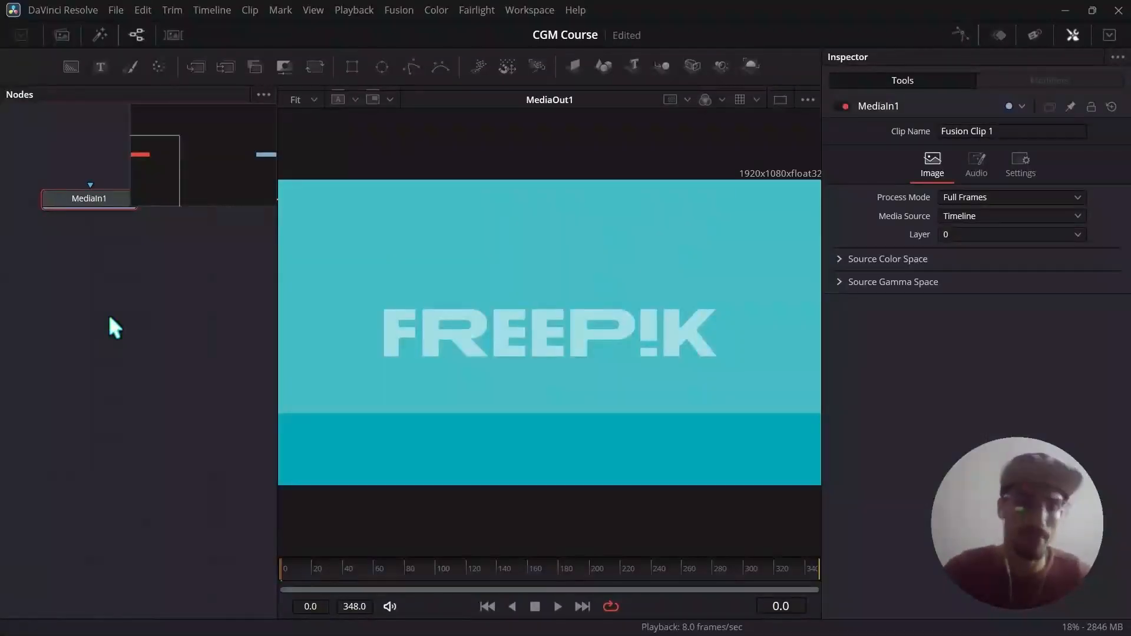
scroll(112, 309, down, 3)
drag(218, 289, 112, 334)
scroll(104, 308, up, 4)
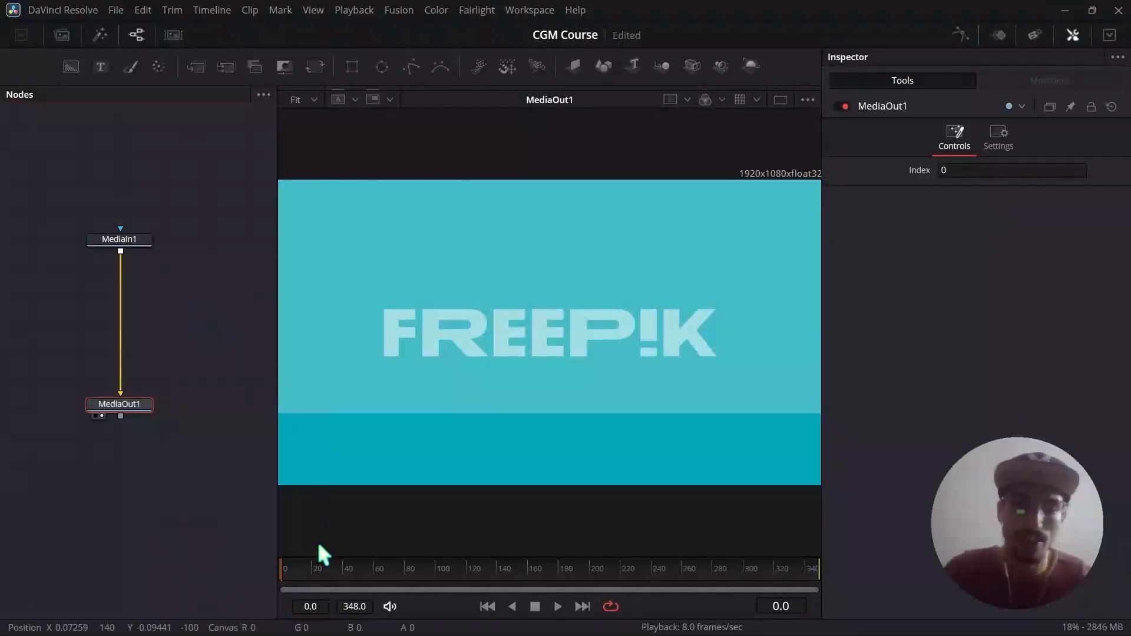
- Go to about frame 80, add a Paint node after MediaIn1, and set it to Clone mode with the Stroke tool
drag(321, 583, 407, 582)
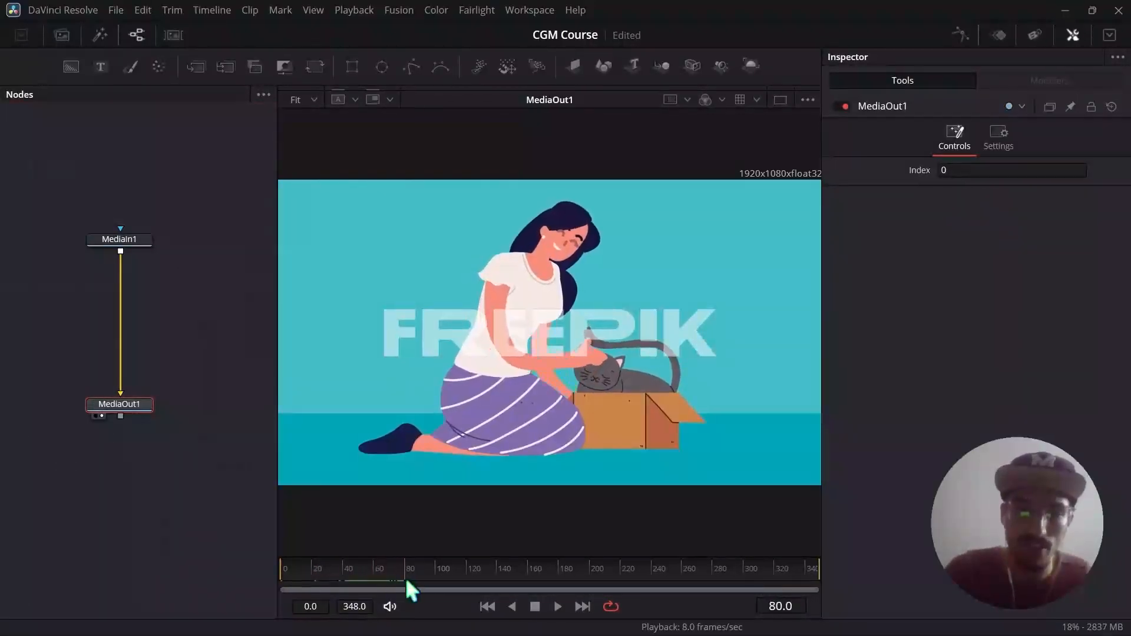
click(137, 238)
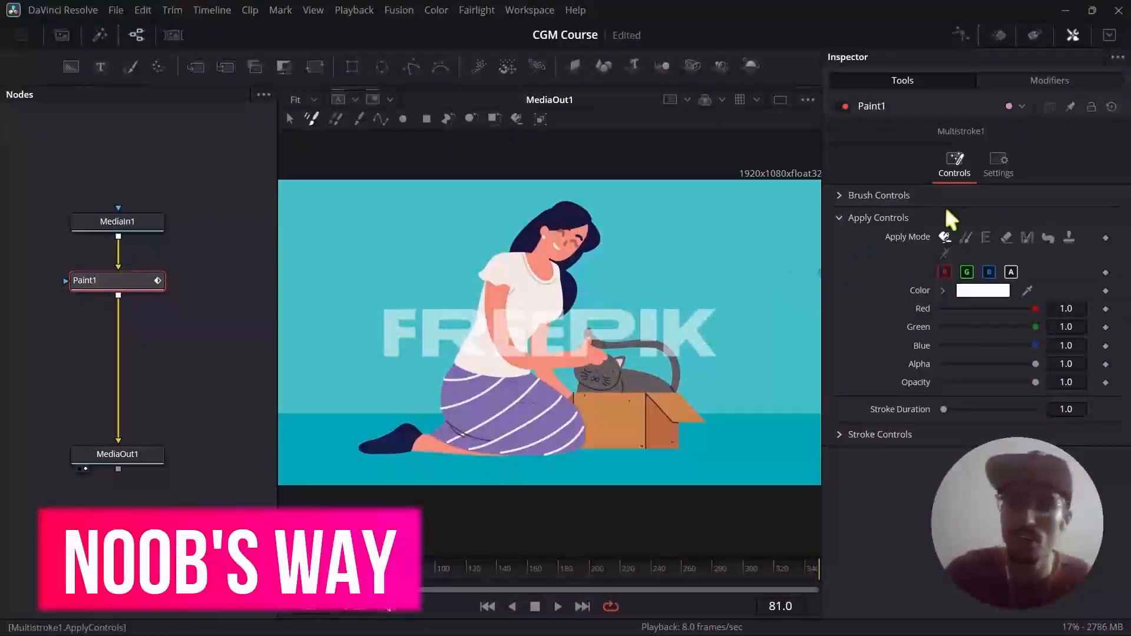
click(965, 238)
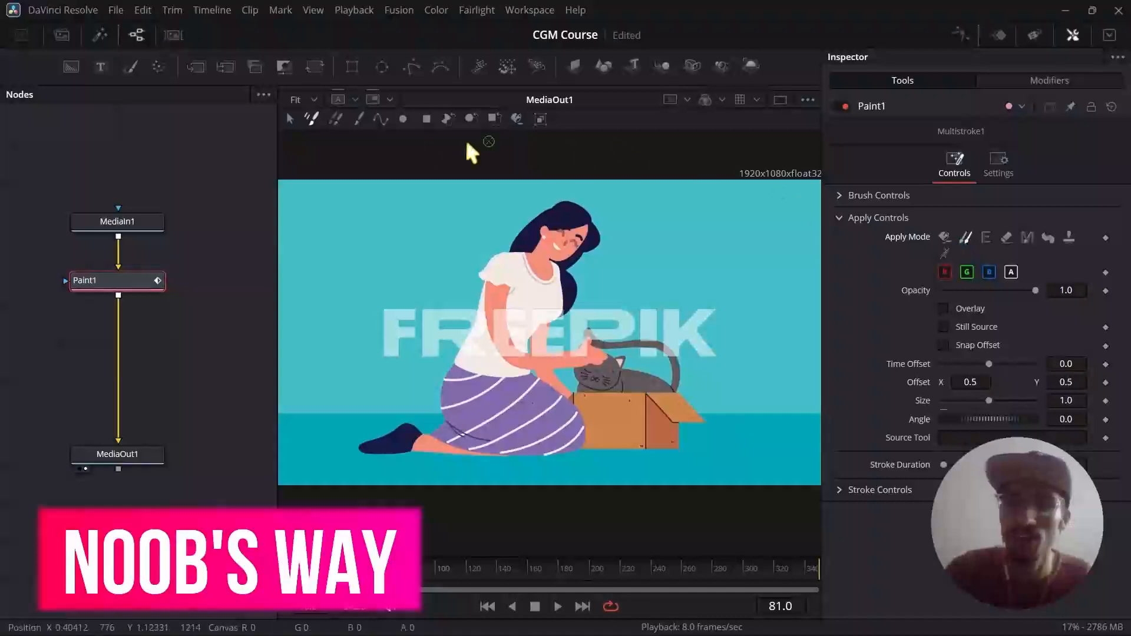
click(358, 119)
- Sample the clean background above the watermark and clone it over the letter F
scroll(433, 335, up, 2)
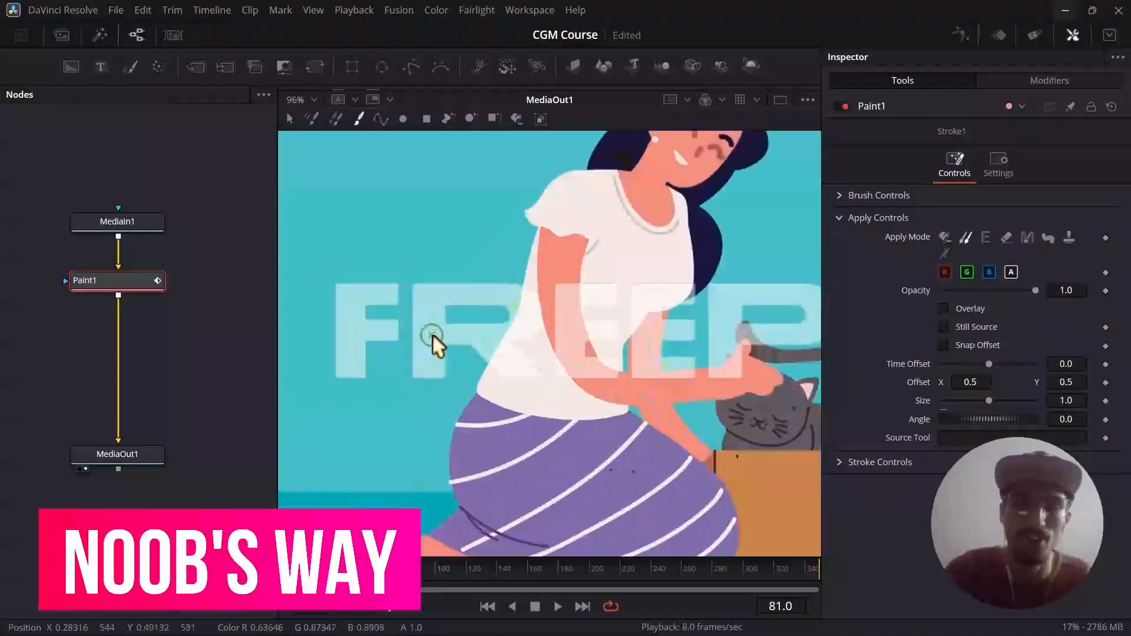
scroll(436, 298, down, 2)
scroll(436, 300, up, 2)
scroll(449, 295, down, 2)
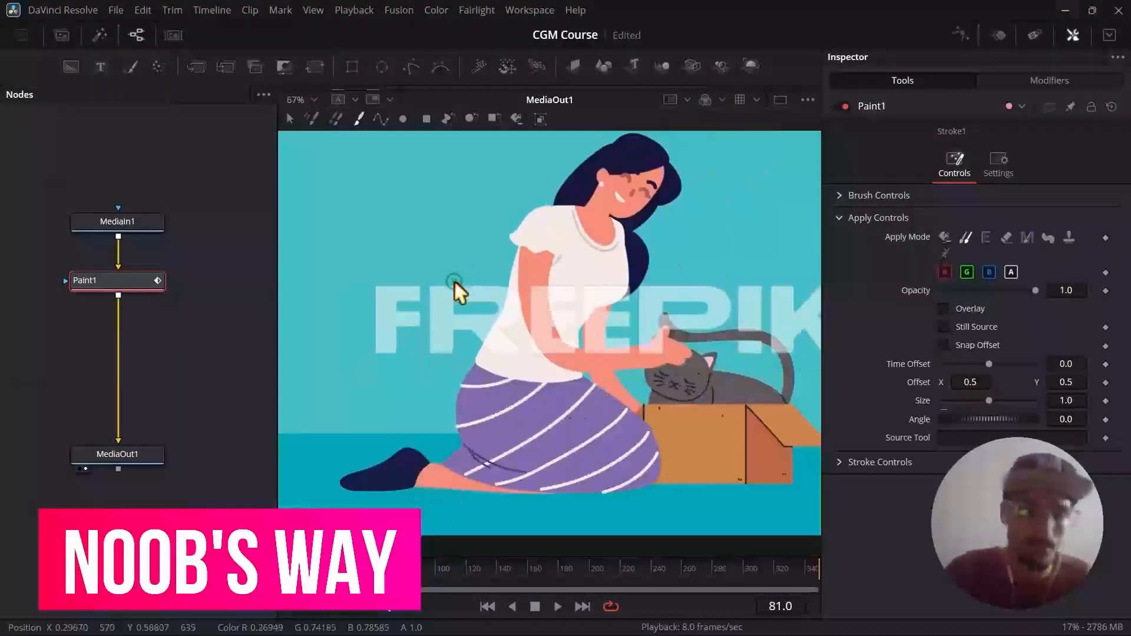
alt+click(417, 229)
scroll(457, 287, up, 2)
scroll(458, 289, down, 2)
scroll(400, 294, up, 2)
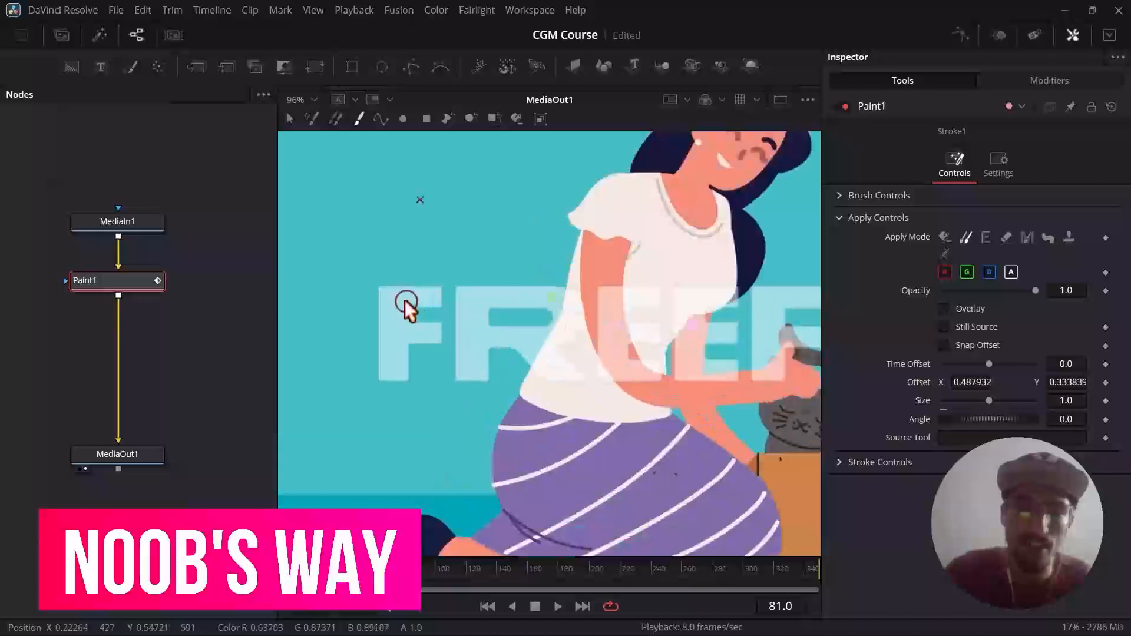
drag(405, 303, 401, 349)
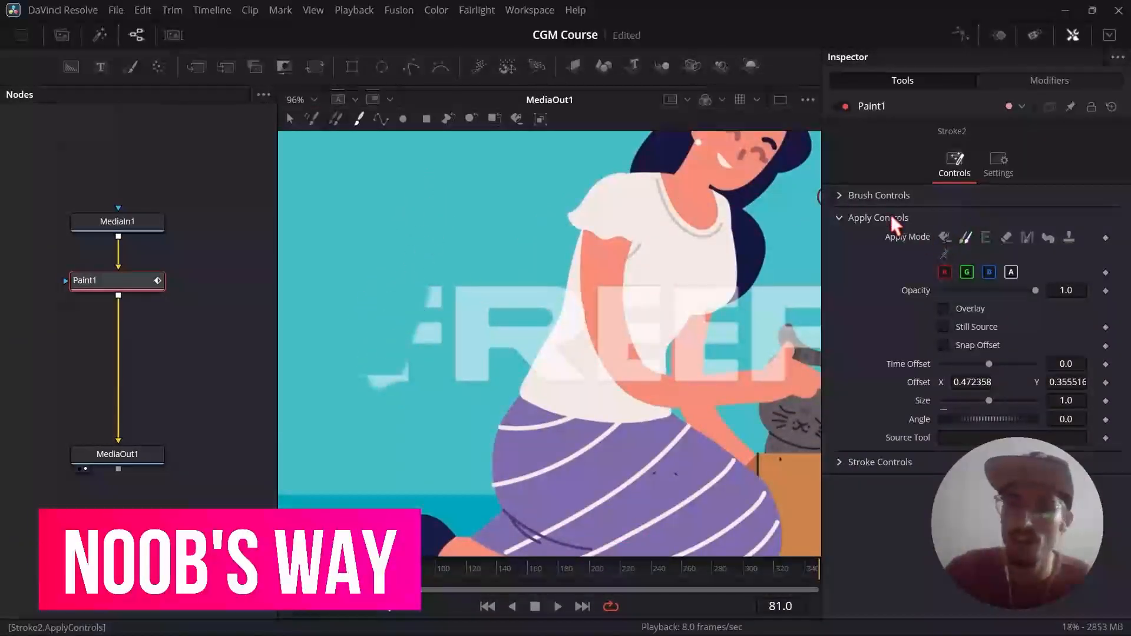
- Set the brush size to 0.0339 and clone background over the rest of the F and the R beside the woman
click(841, 197)
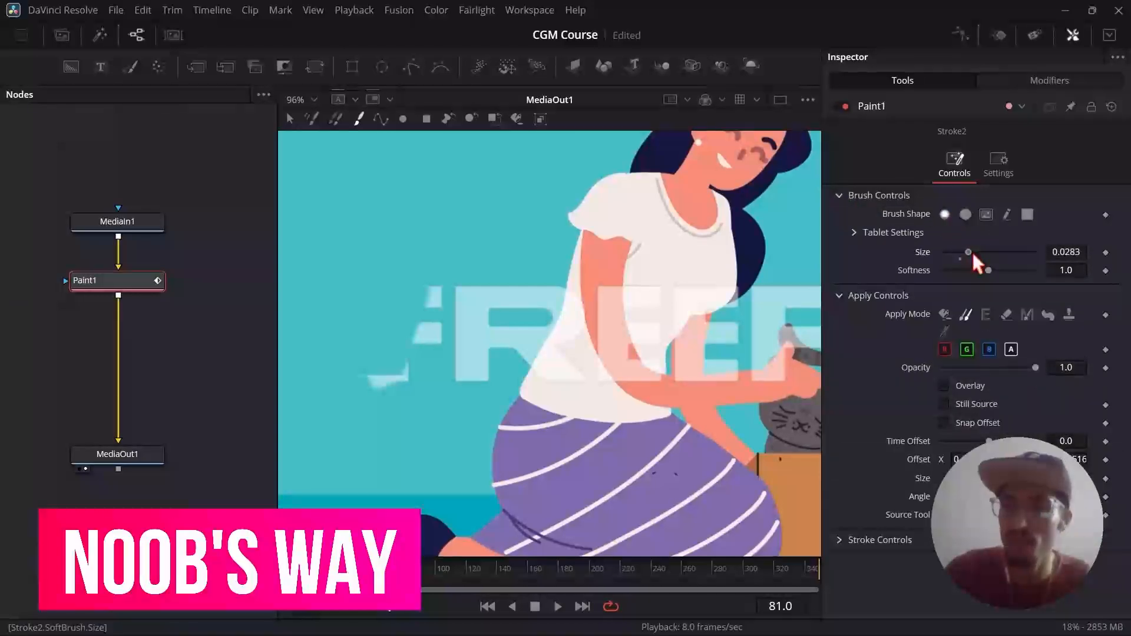
drag(969, 253, 975, 253)
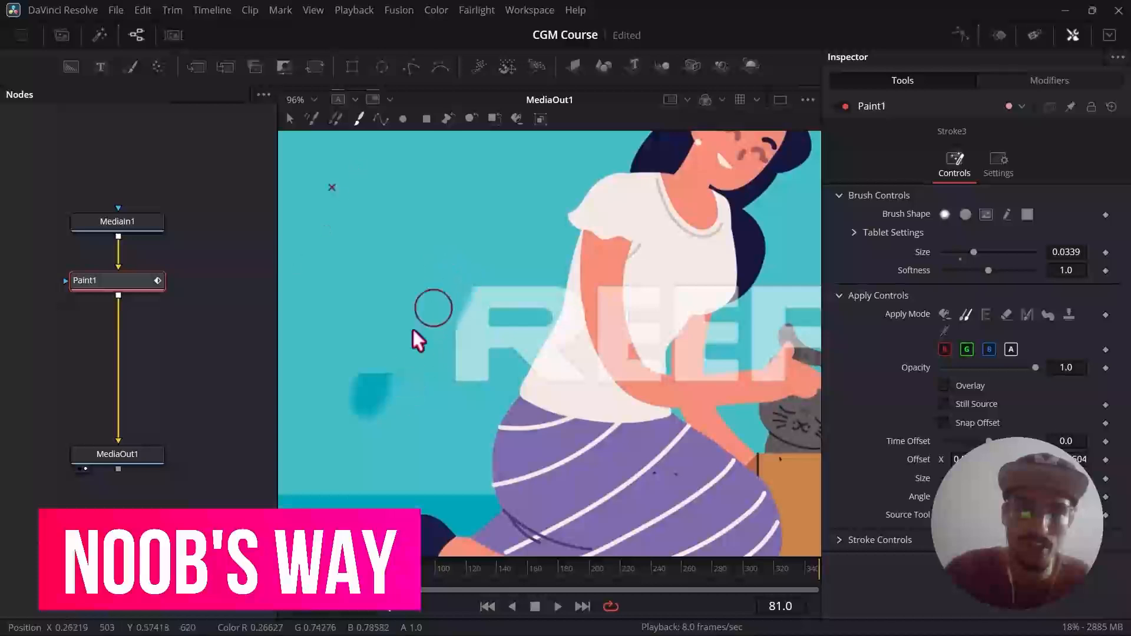
mouse_move(396, 364)
mouse_down()
mouse_move(538, 298)
mouse_move(536, 318)
mouse_up()
mouse_move(492, 358)
mouse_down()
mouse_move(521, 339)
mouse_move(512, 359)
mouse_move(526, 327)
mouse_up()
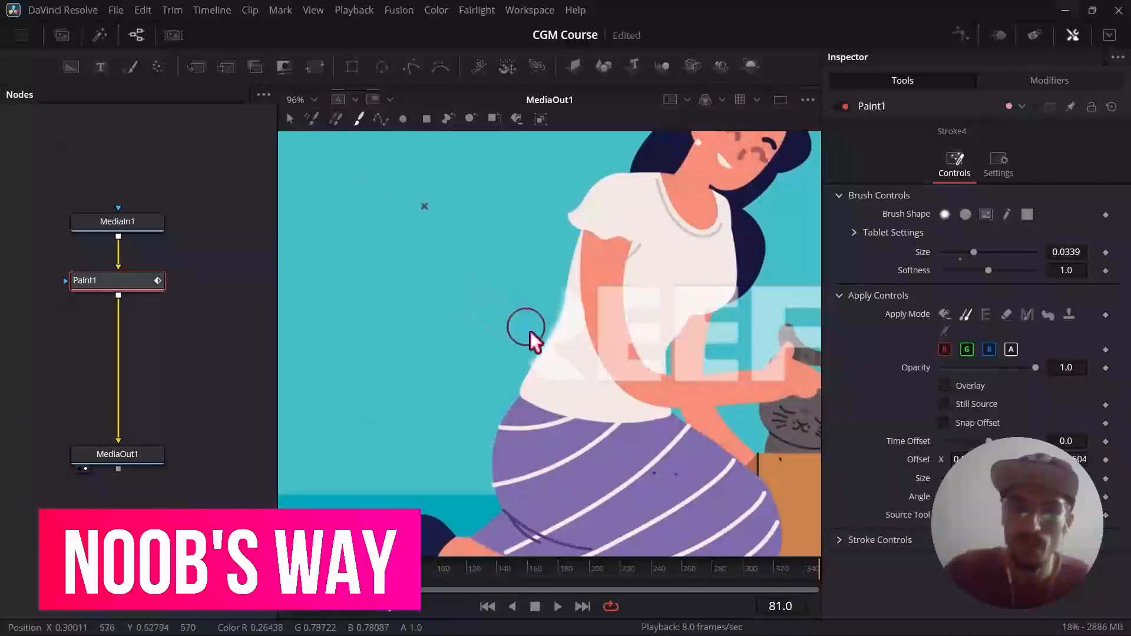
- Play the clip from the first frame to check how the cloned area holds up as the woman moves
scroll(527, 329, up, 3)
scroll(511, 360, down, 4)
scroll(510, 361, up, 4)
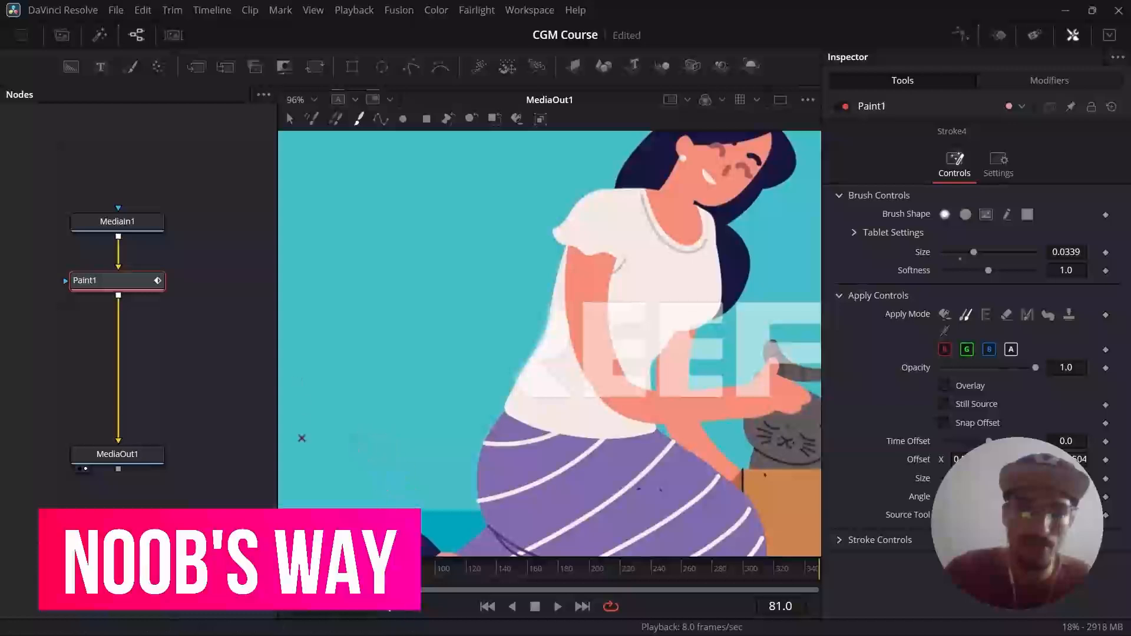
scroll(429, 460, down, 4)
key(space)
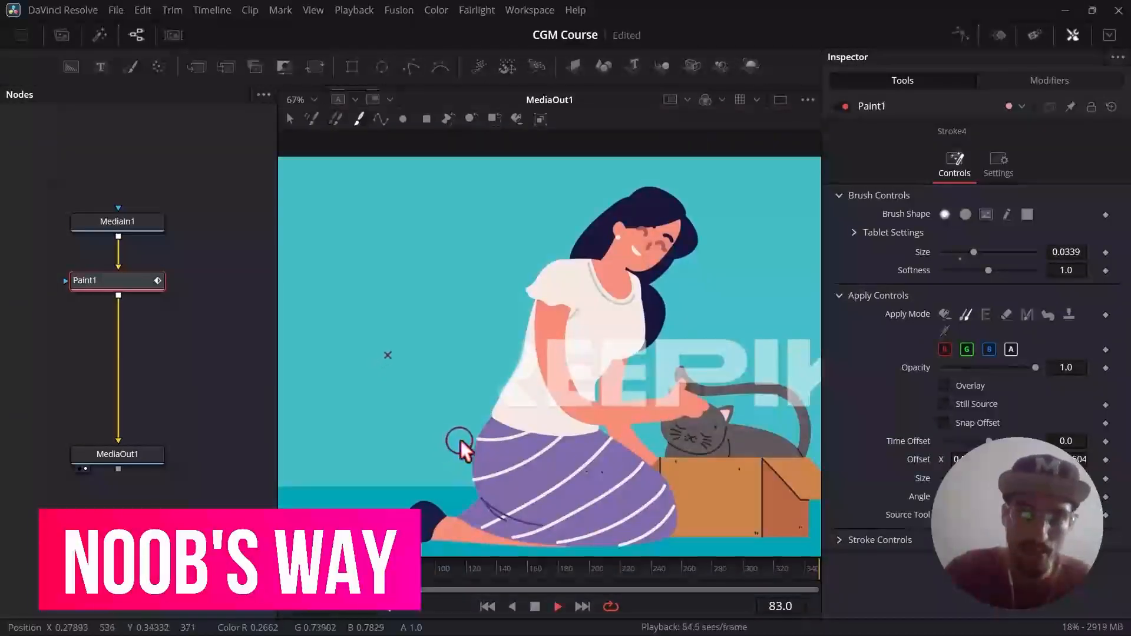
click(287, 569)
drag(288, 569, 281, 569)
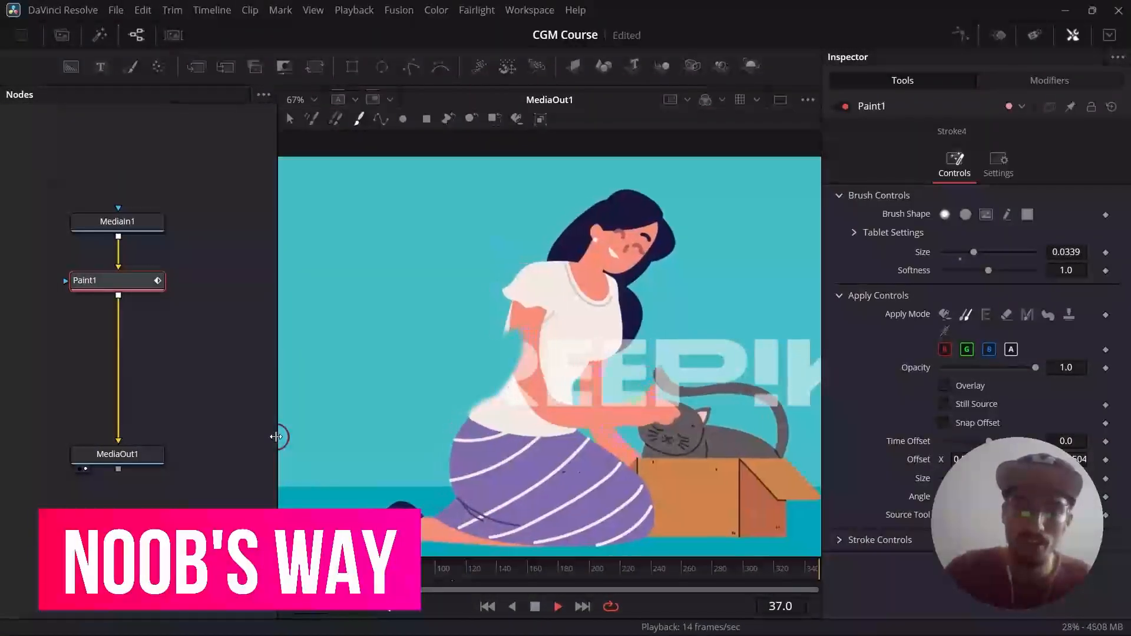
key(space)
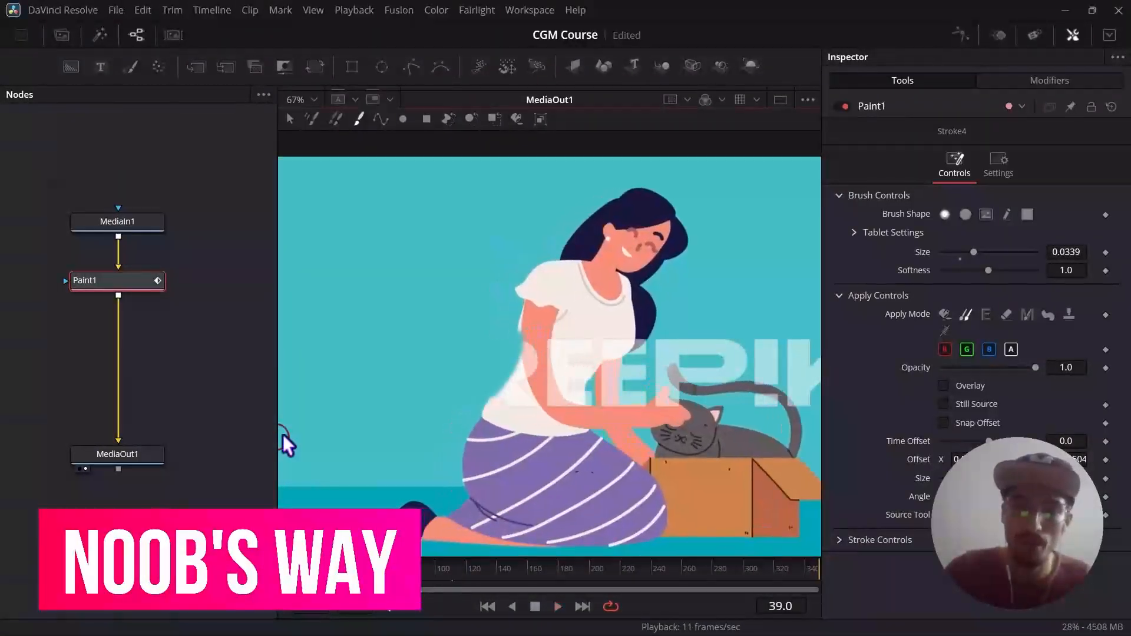
- Turn on the Overlay option in the clone stroke's Apply Controls
click(944, 386)
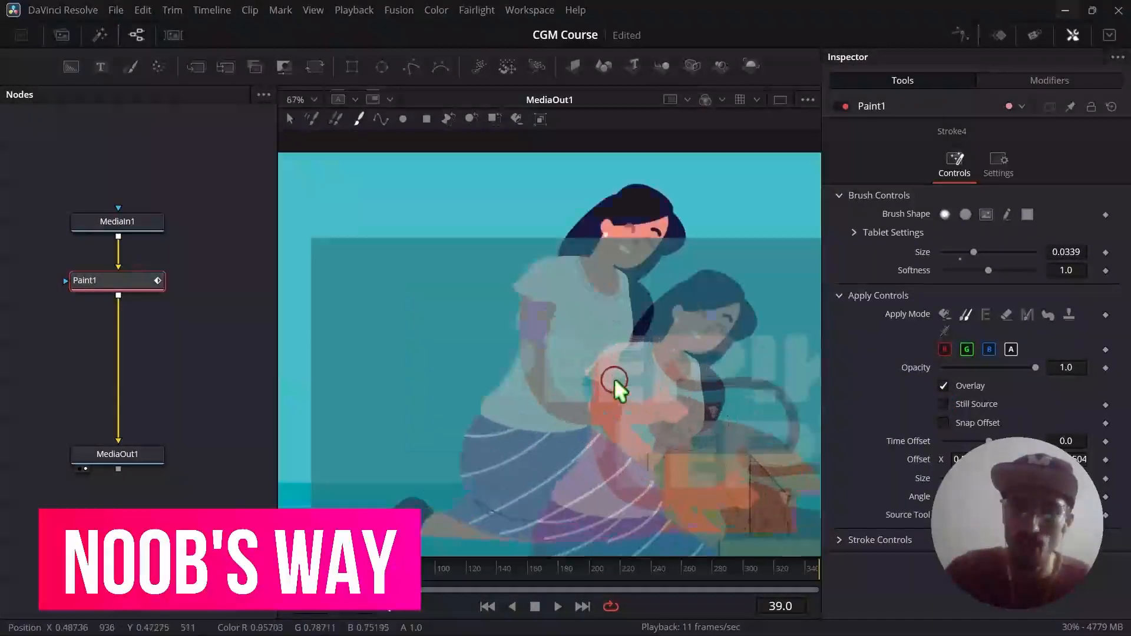
scroll(614, 380, up, 1)
scroll(510, 305, down, 2)
scroll(471, 314, up, 1)
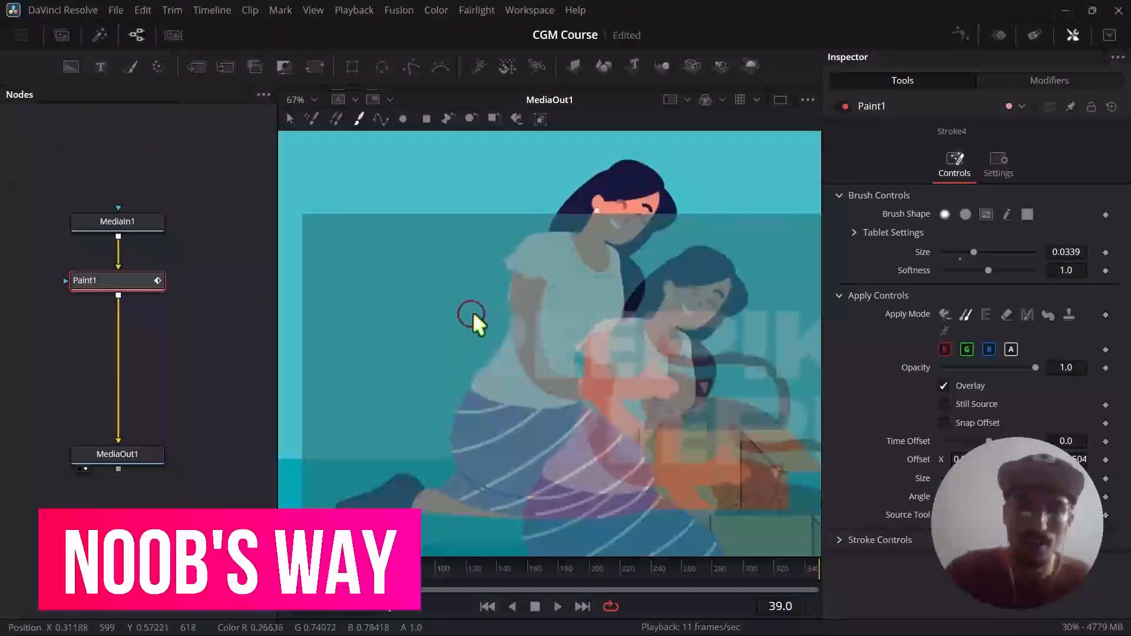
- Turn off the clone stroke's Overlay option and scrub forward through the clip to check the cloned area
click(943, 384)
mouse_move(340, 569)
mouse_down()
mouse_move(299, 569)
mouse_move(347, 569)
mouse_up()
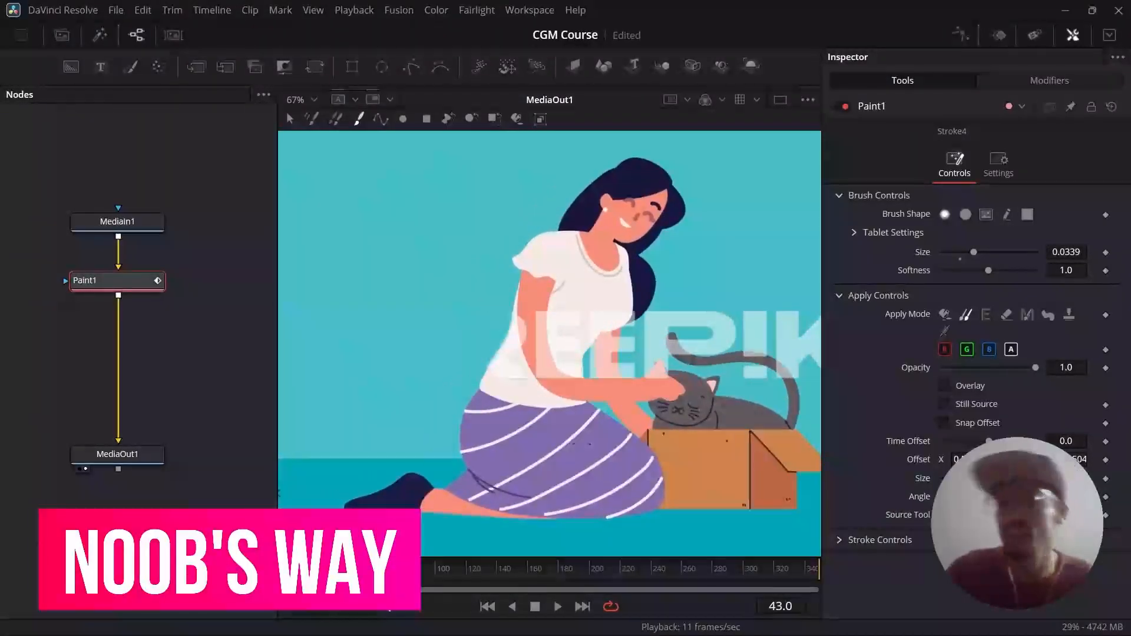
drag(347, 569, 375, 570)
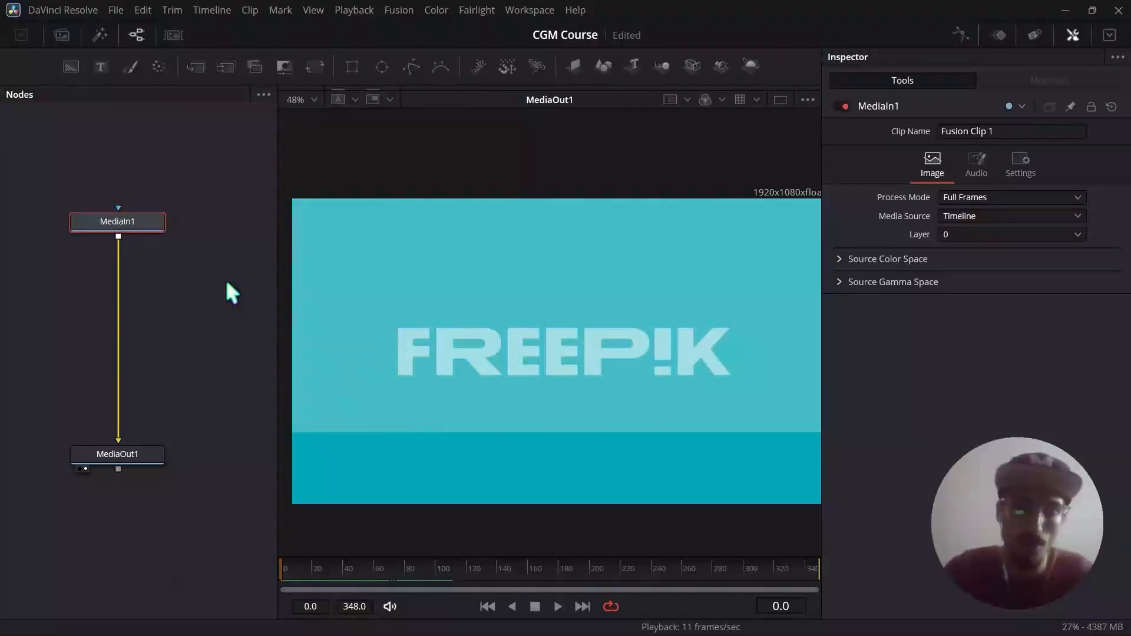
- Add a Chroma Keyer node after MediaIn1 and place it midway between MediaIn1 and MediaOut1
key(shift+space)
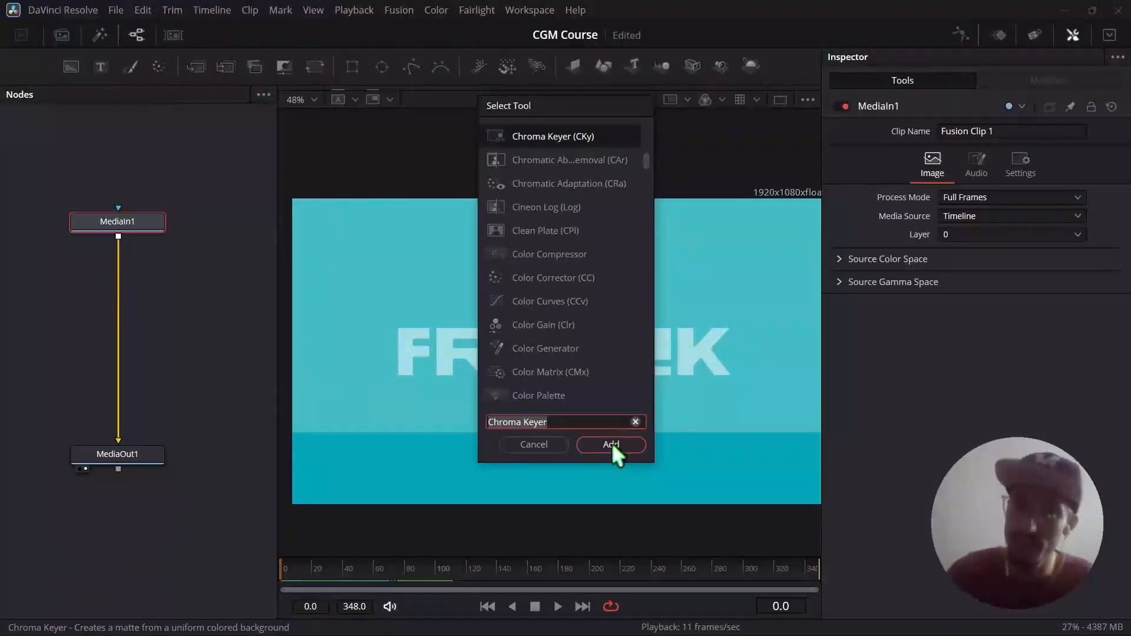
key(BackSpace)
text(keyer)
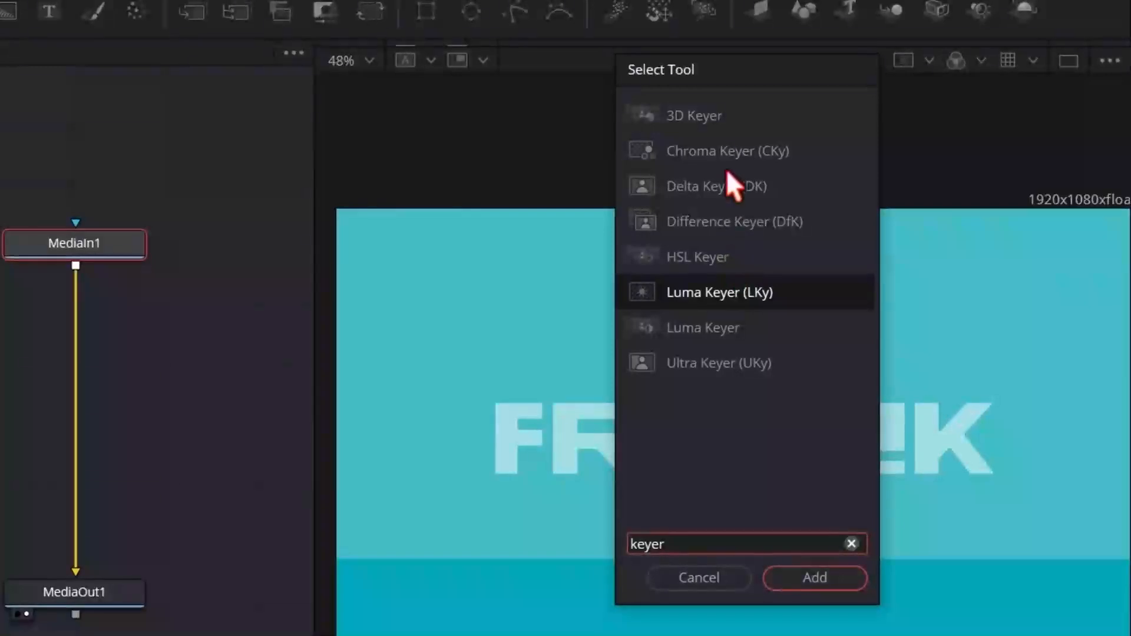
click(715, 141)
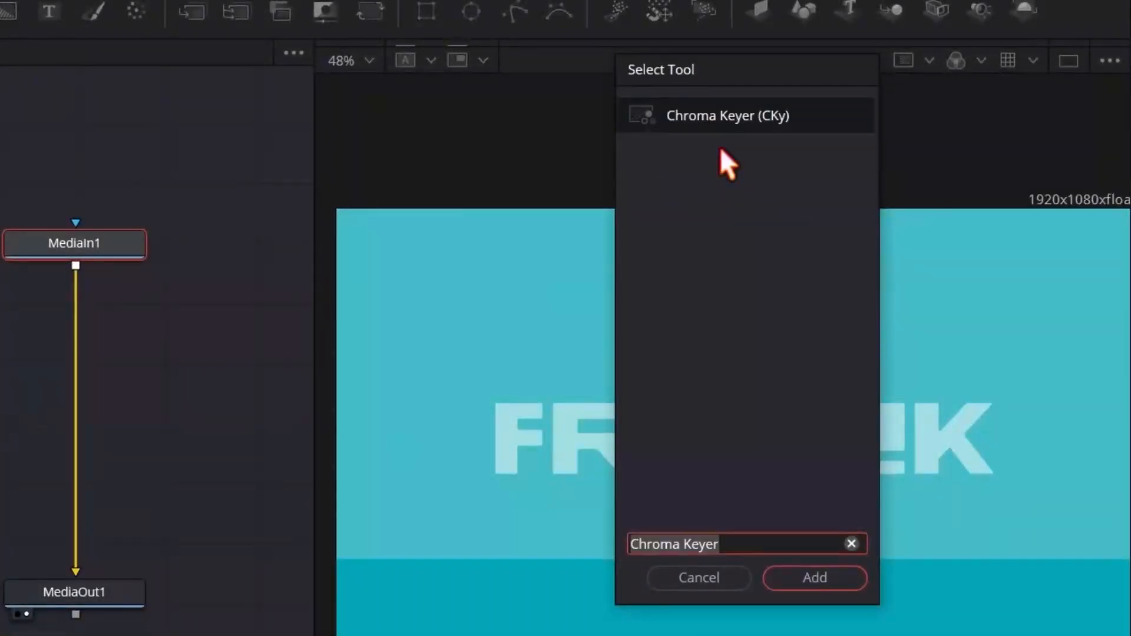
click(815, 567)
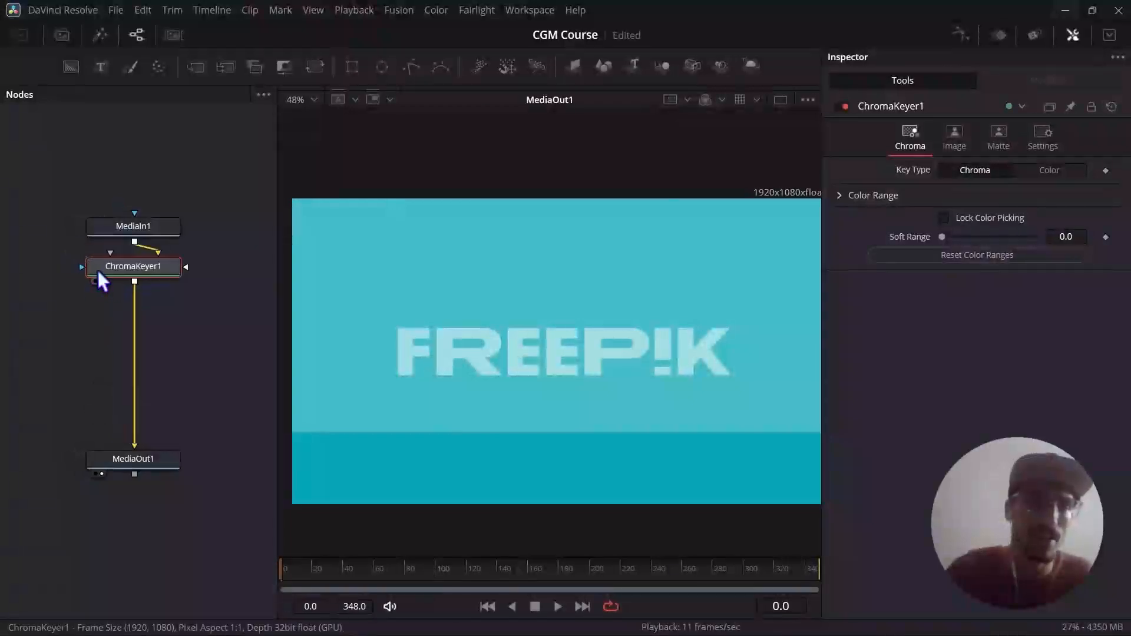
scroll(96, 267, up, 2)
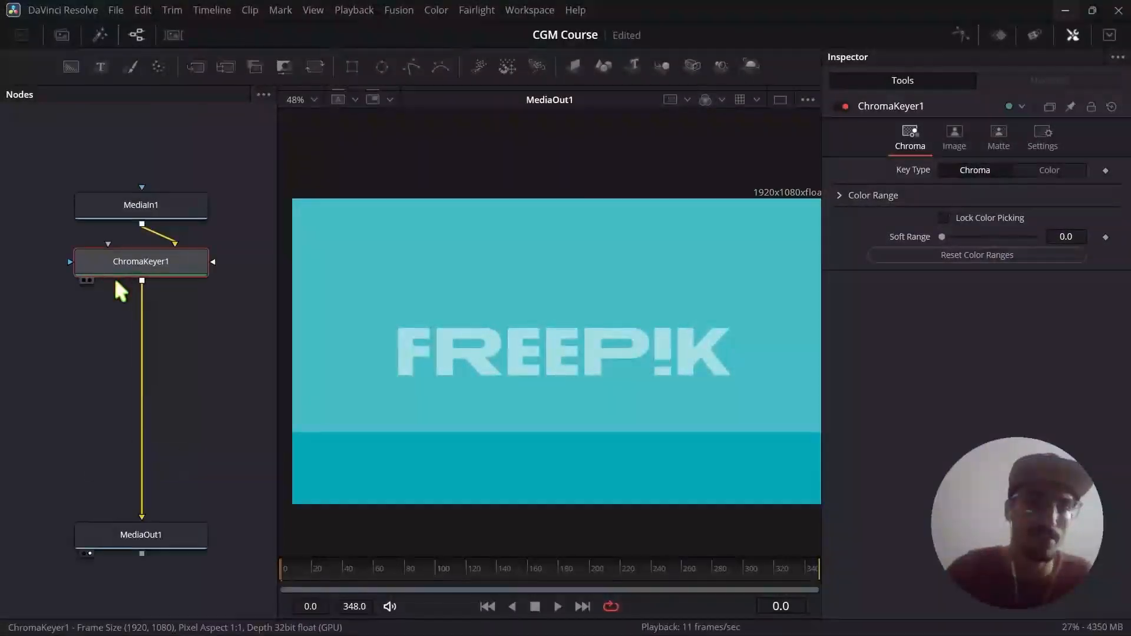
drag(157, 272, 158, 313)
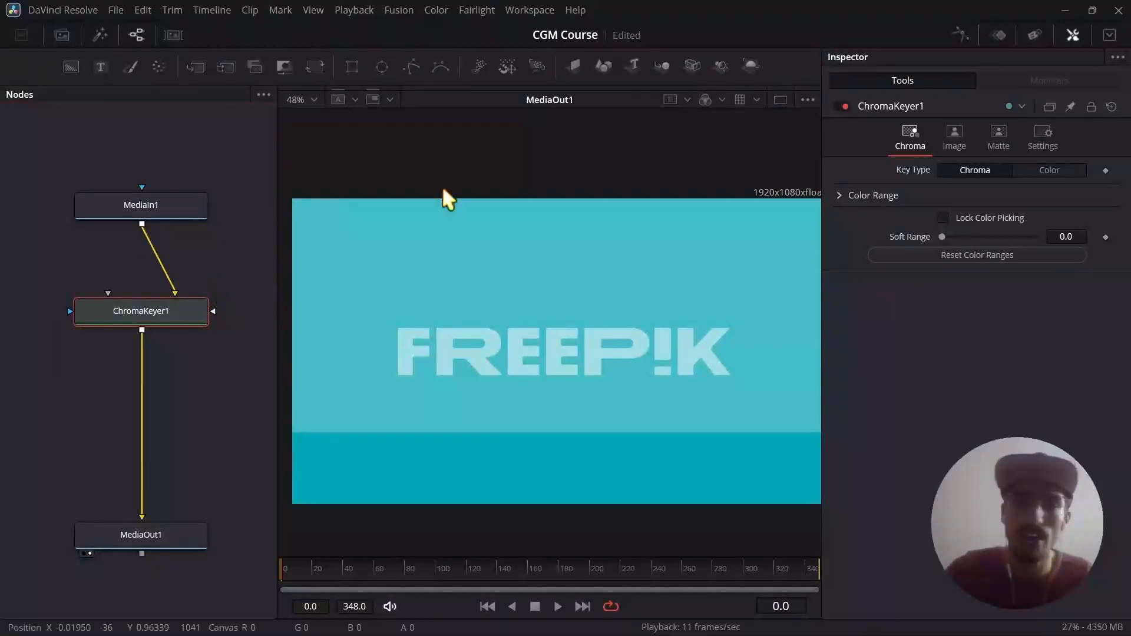
- Expand the chroma keyer's Color Range settings and go to frame 80, where the woman overlaps the watermark
click(839, 195)
drag(385, 573, 404, 574)
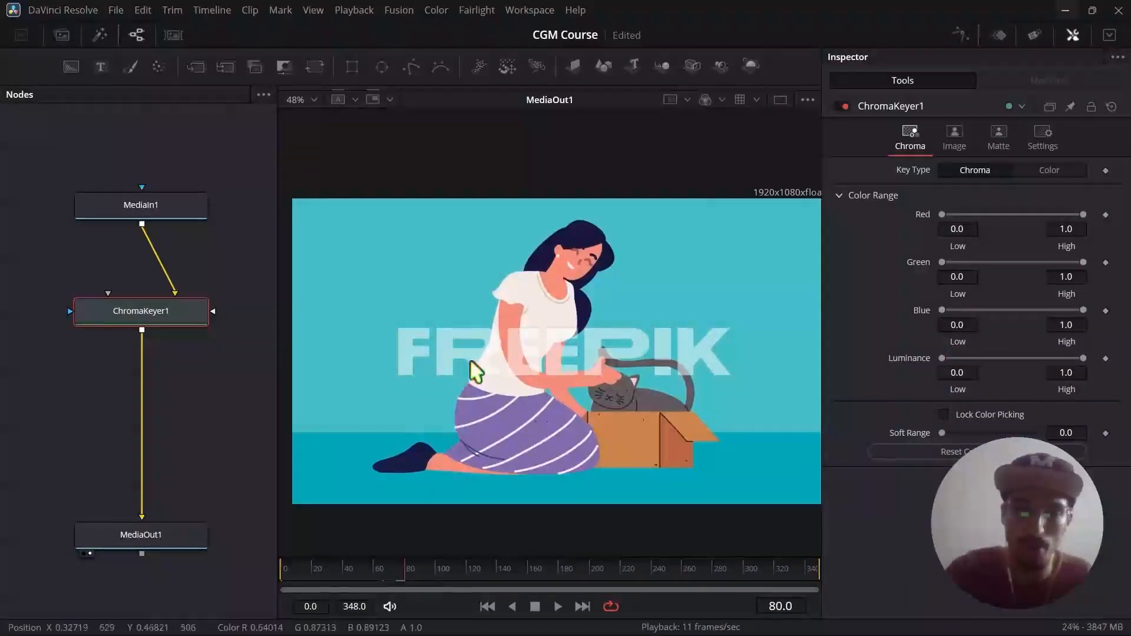
scroll(539, 395, up, 2)
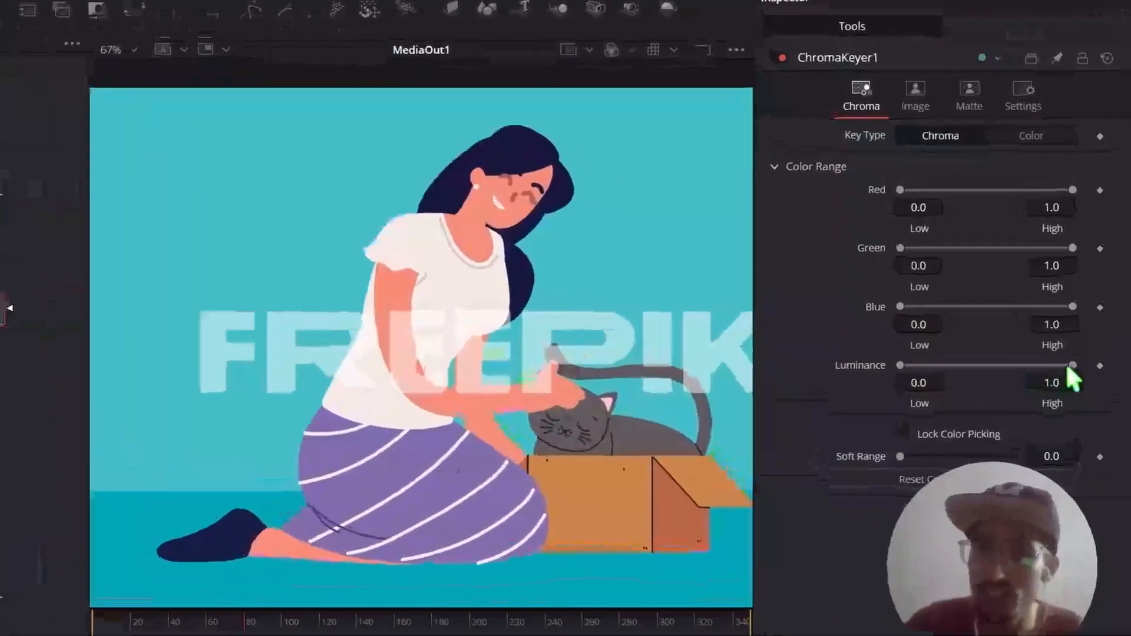
mouse_move(1083, 358)
mouse_down()
mouse_move(962, 379)
mouse_move(1074, 376)
mouse_up()
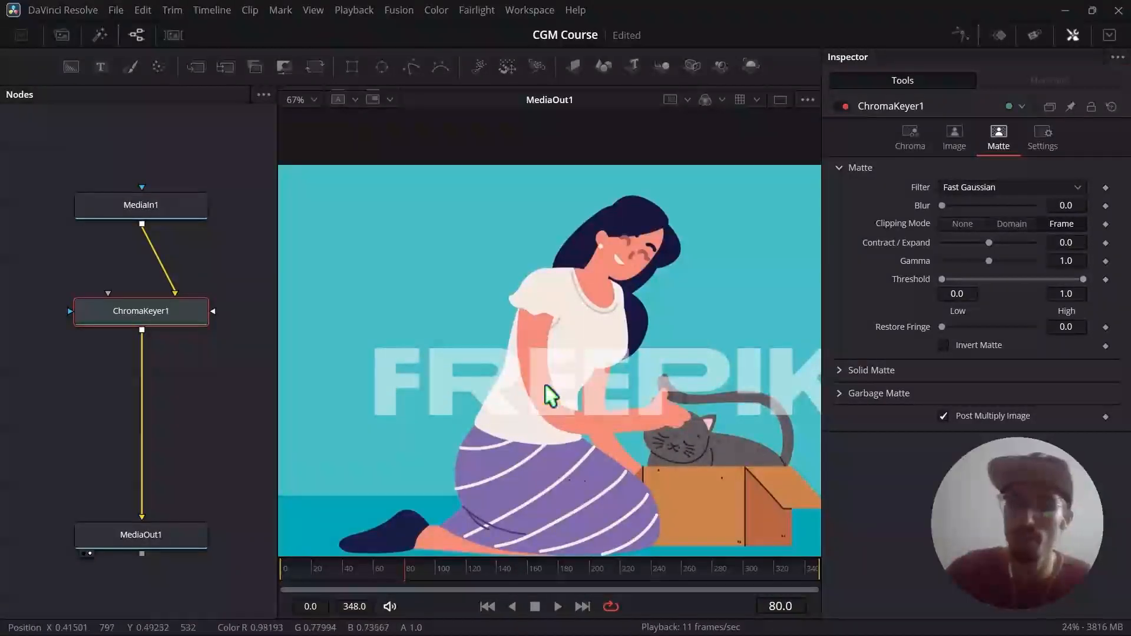
- Key out the pale fill of the watermark by sampling its colour several times inside the letter F
scroll(401, 392, up, 3)
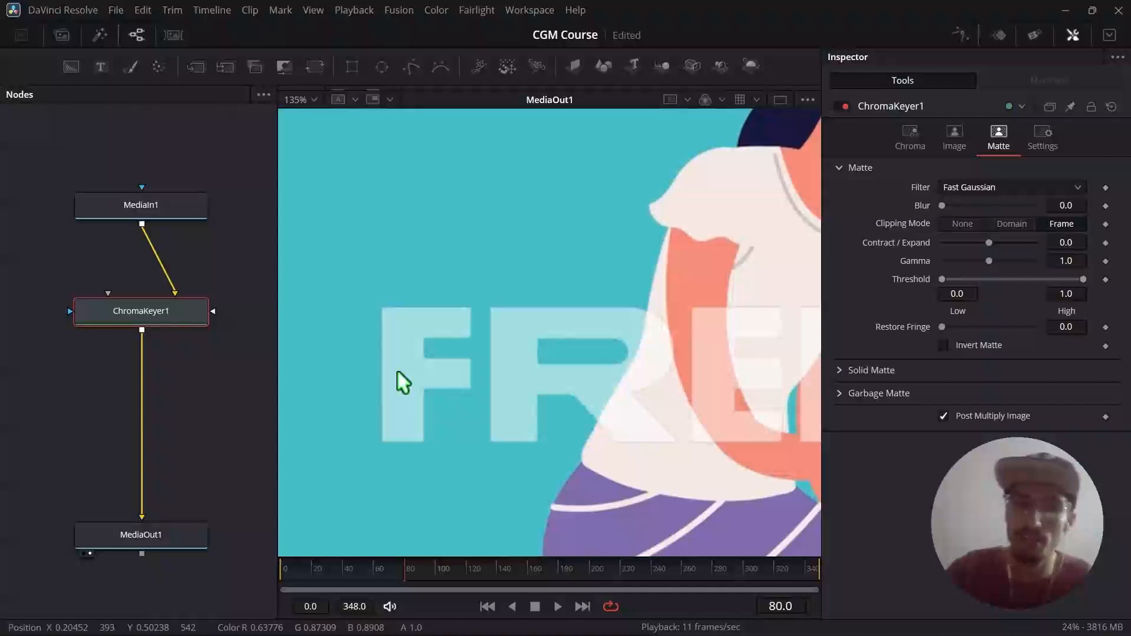
scroll(398, 371, up, 3)
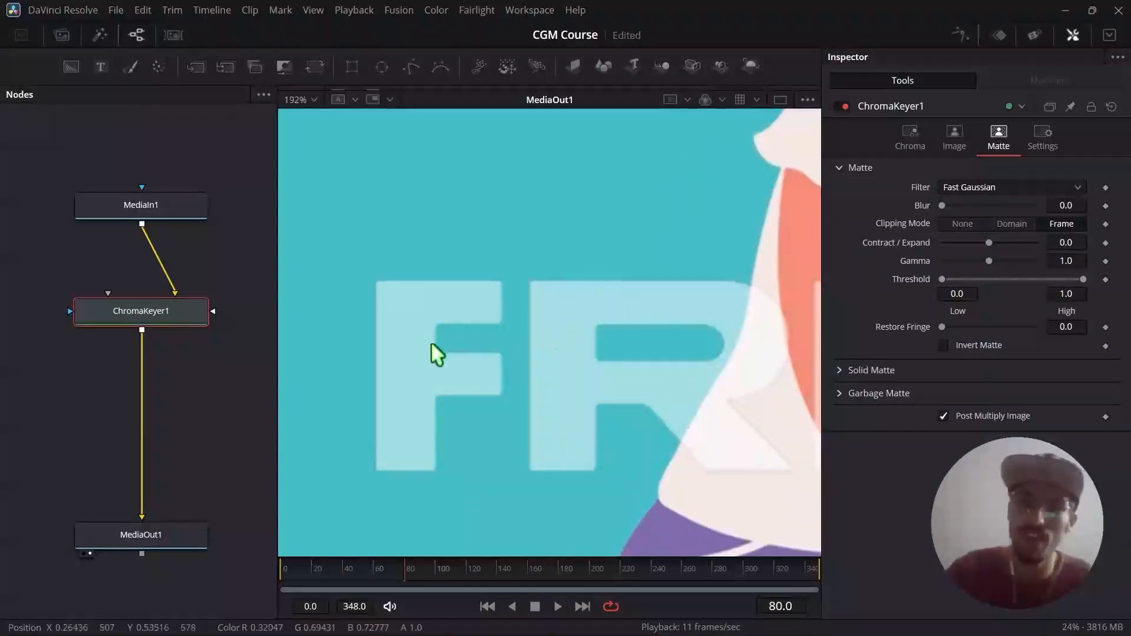
click(412, 357)
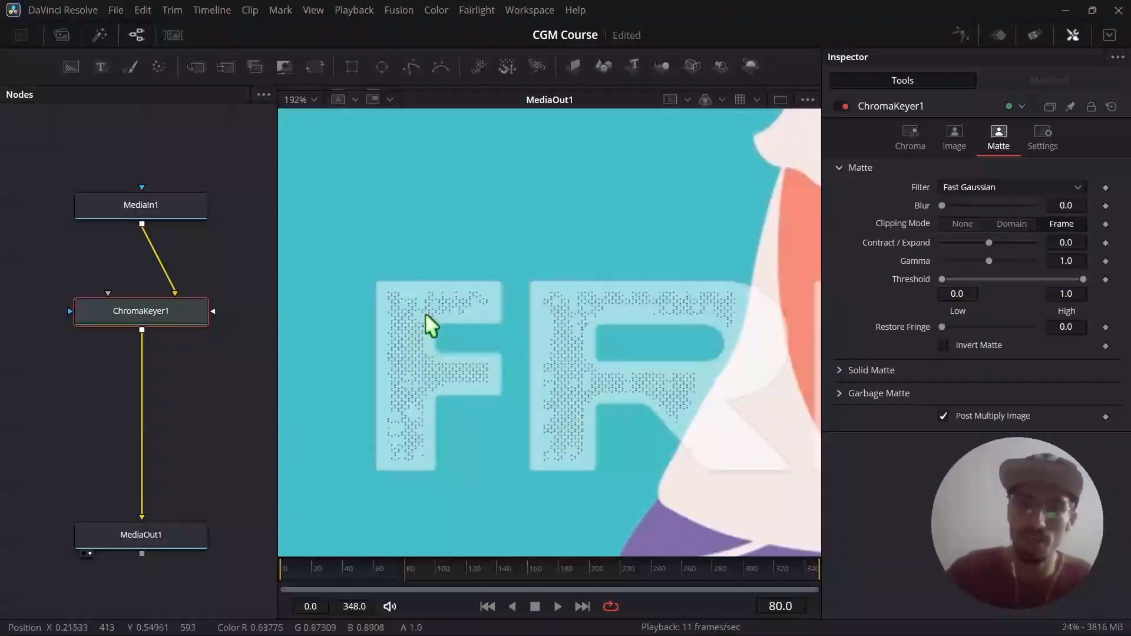
click(450, 316)
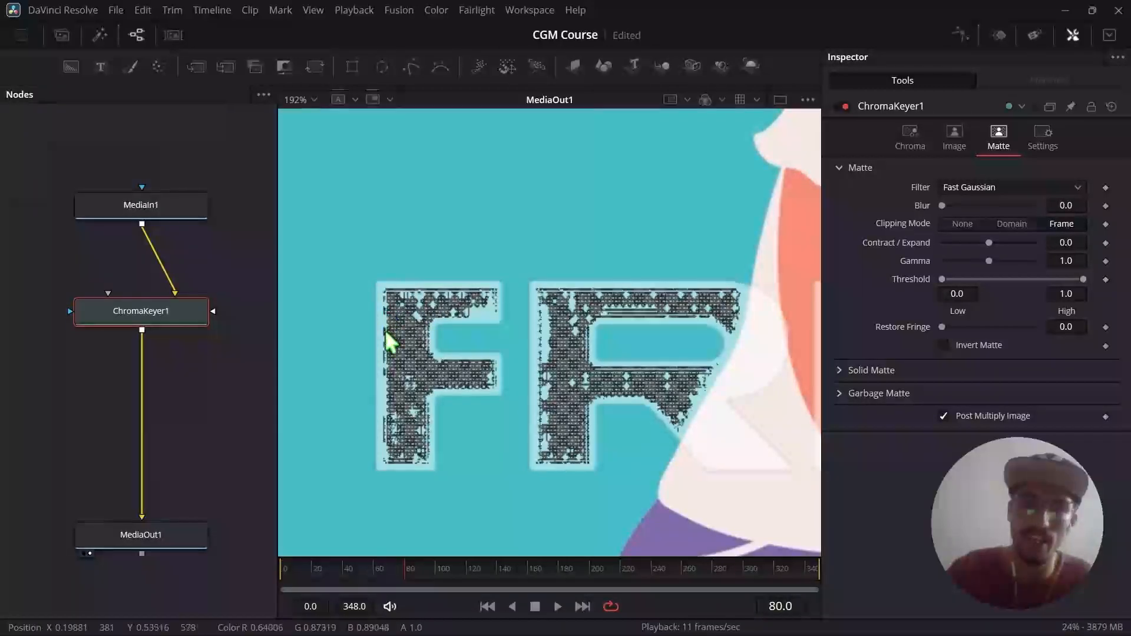
scroll(386, 354, up, 5)
scroll(389, 354, up, 4)
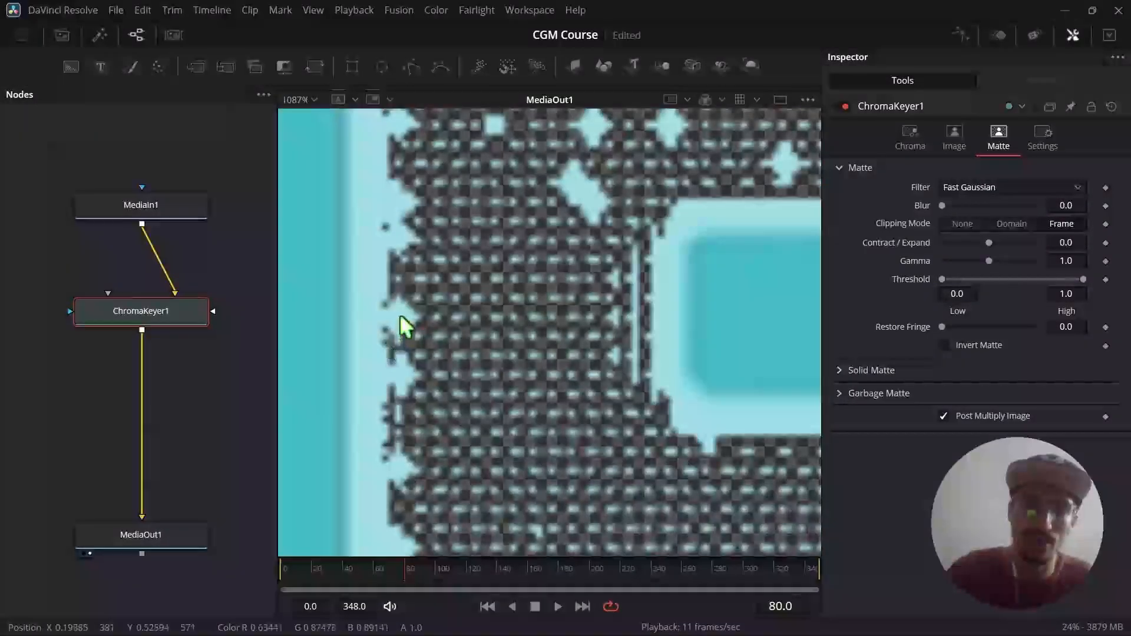
click(436, 278)
- Sample the leftover pale pixels along the left edge of the letter F to extend the key
drag(377, 197, 384, 199)
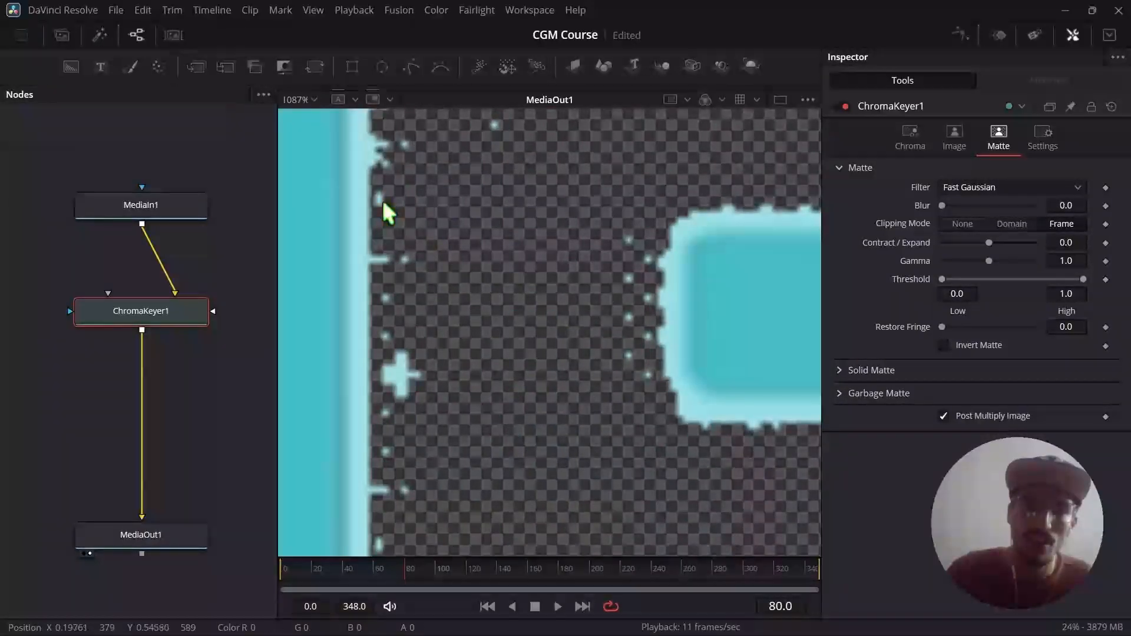
mouse_move(374, 151)
mouse_down()
mouse_move(400, 147)
mouse_move(369, 161)
mouse_move(365, 183)
mouse_up()
mouse_move(366, 233)
mouse_down()
mouse_move(377, 257)
mouse_move(363, 264)
mouse_move(363, 162)
mouse_up()
scroll(363, 181, down, 2)
scroll(363, 179, up, 2)
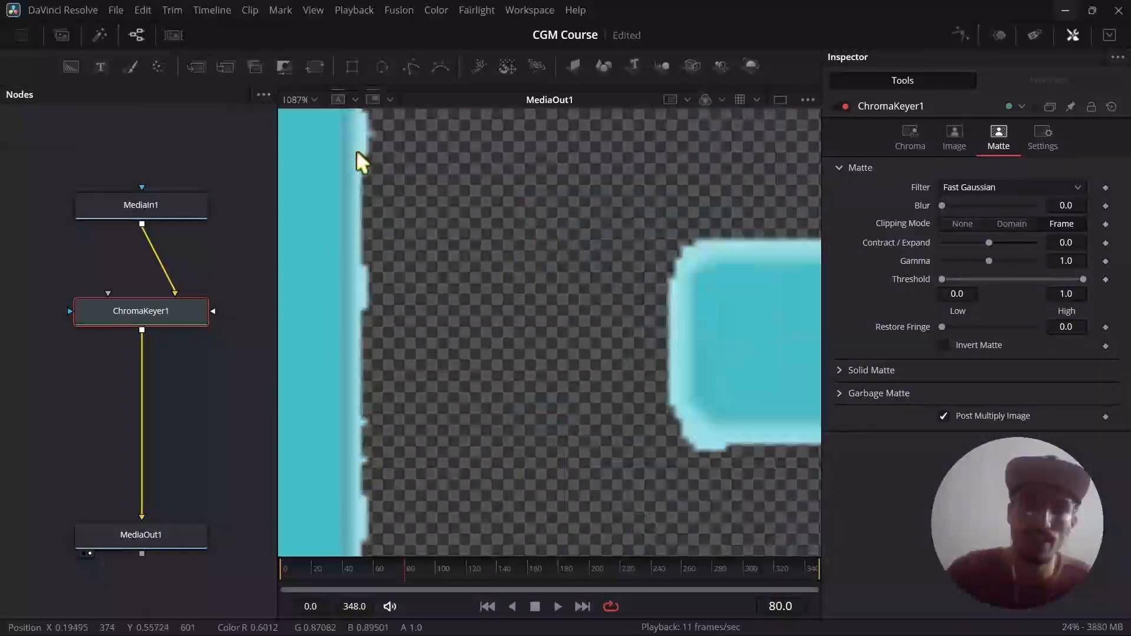
mouse_move(366, 197)
mouse_down()
mouse_move(366, 217)
mouse_move(368, 204)
mouse_up()
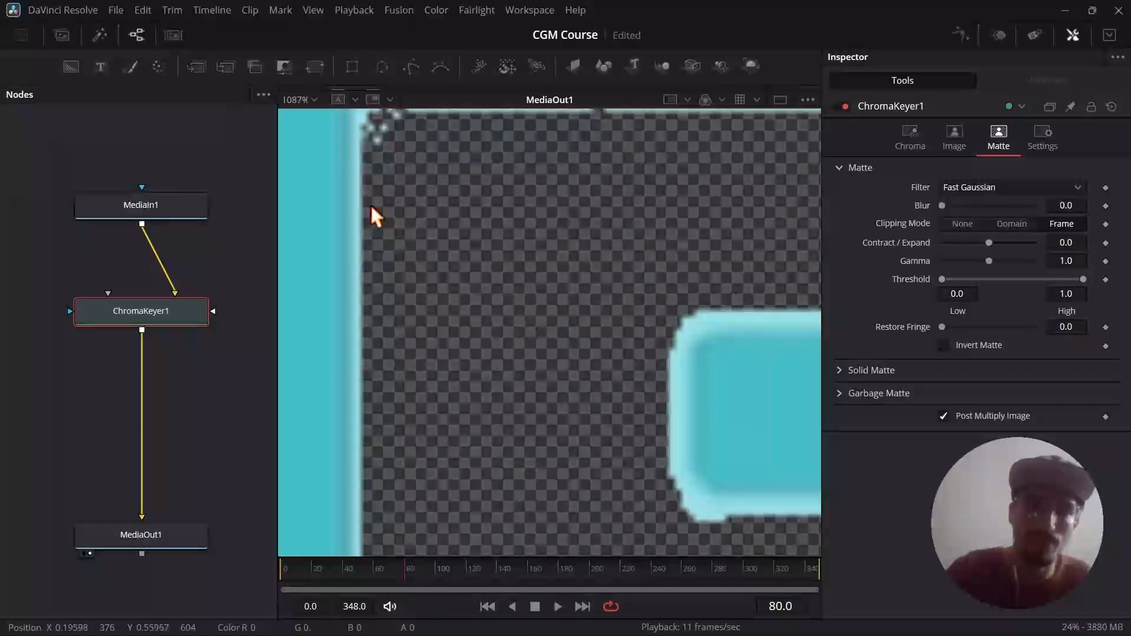
- Key out the specks in the upper-left corner of the letter F and undo the last colour sample
scroll(371, 205, down, 2)
scroll(369, 182, up, 3)
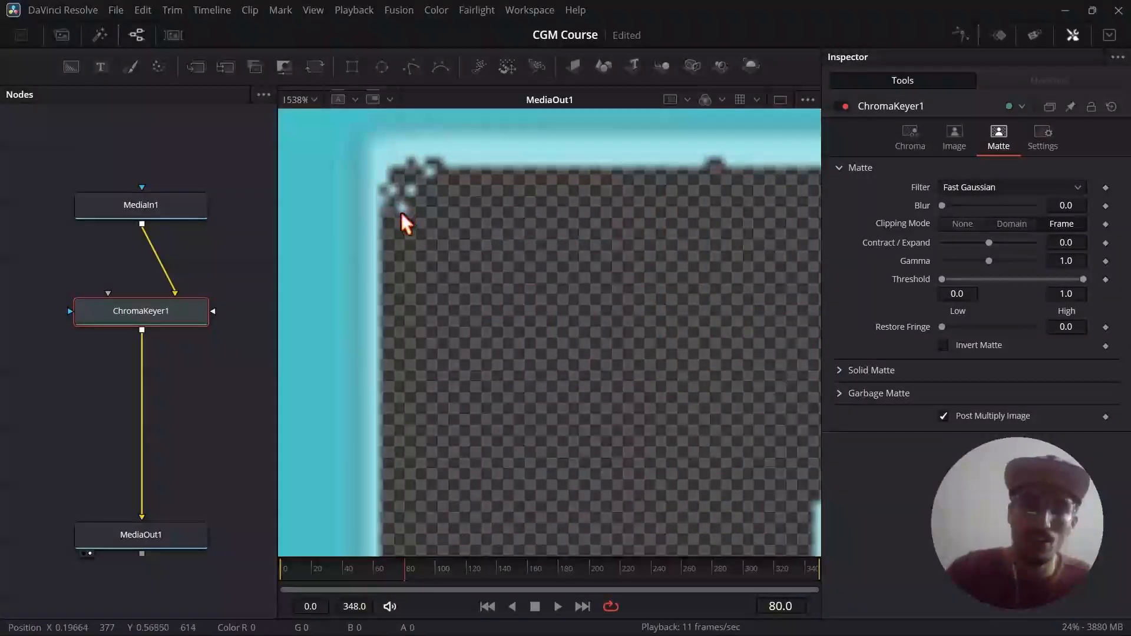
click(394, 189)
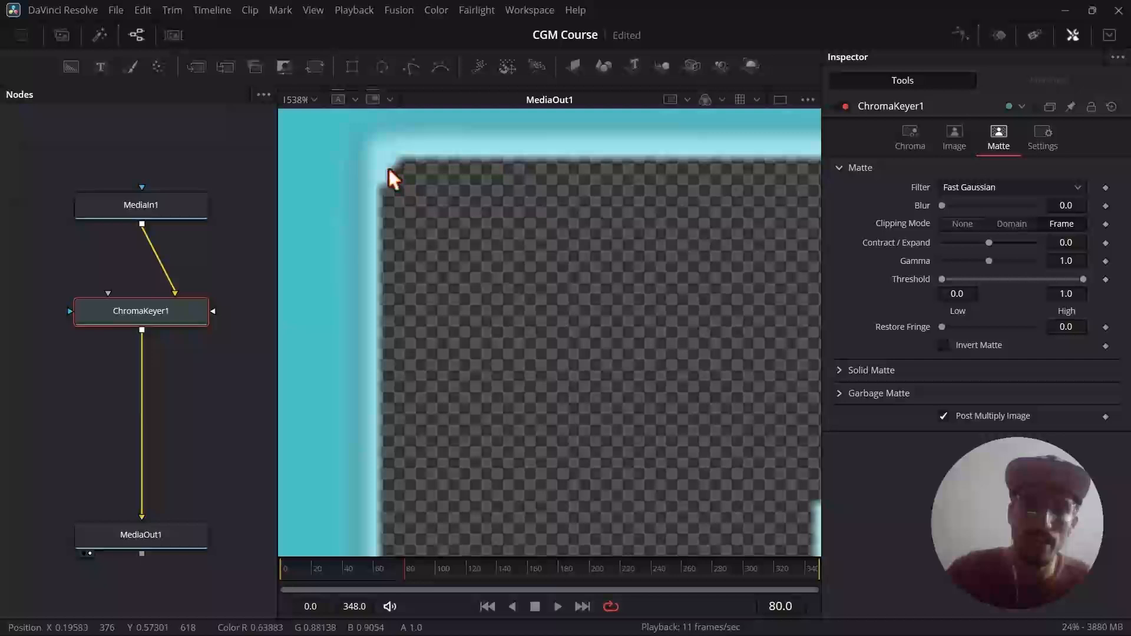
click(401, 156)
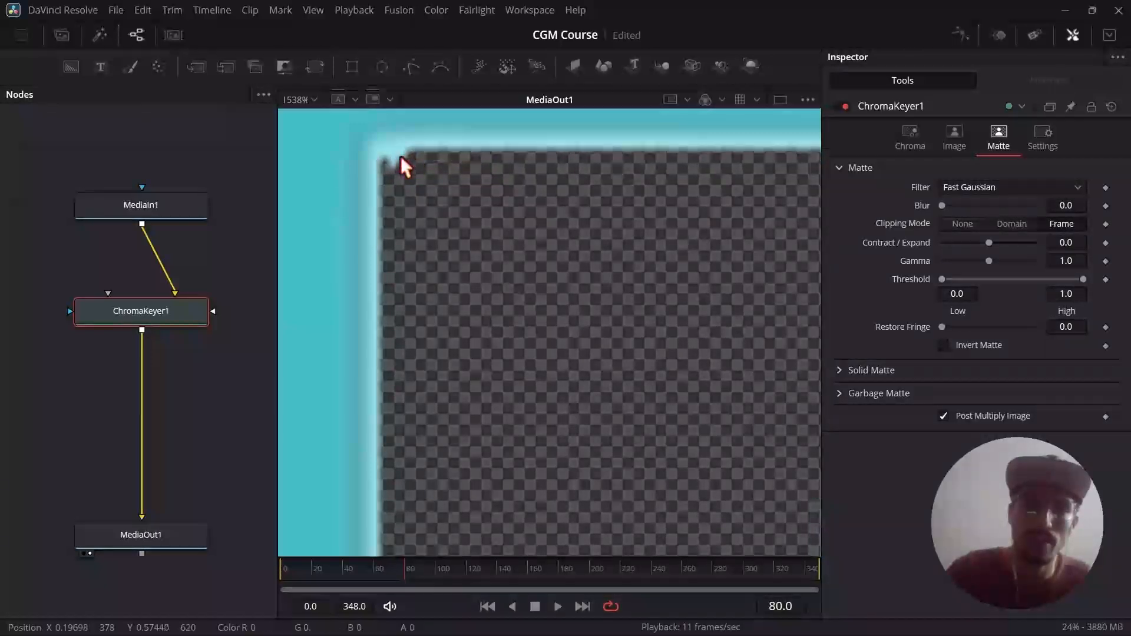
key(ctrl+z)
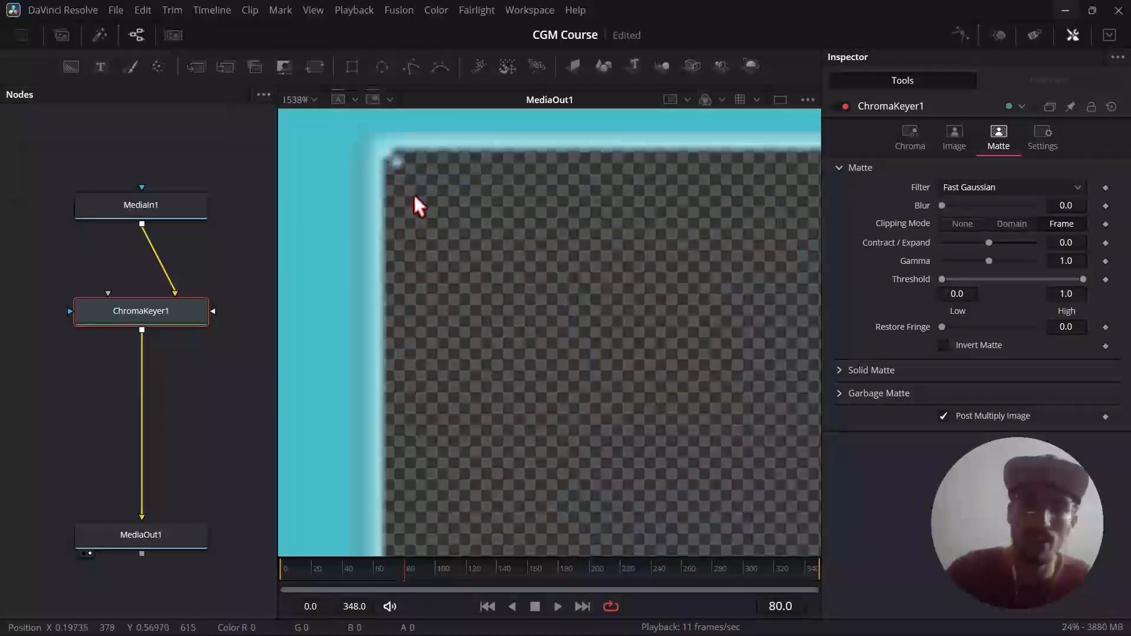
- Sample the stray pale specks around the lower stem of the letter F to add them to the key
scroll(472, 250, down, 3)
scroll(518, 336, up, 2)
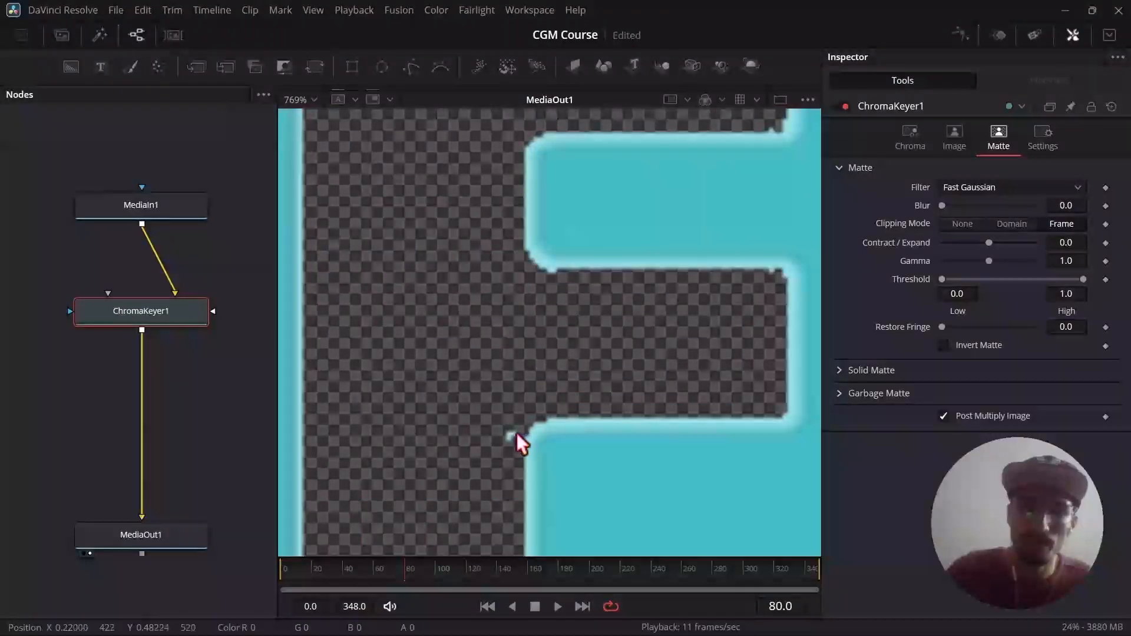
scroll(511, 392, down, 3)
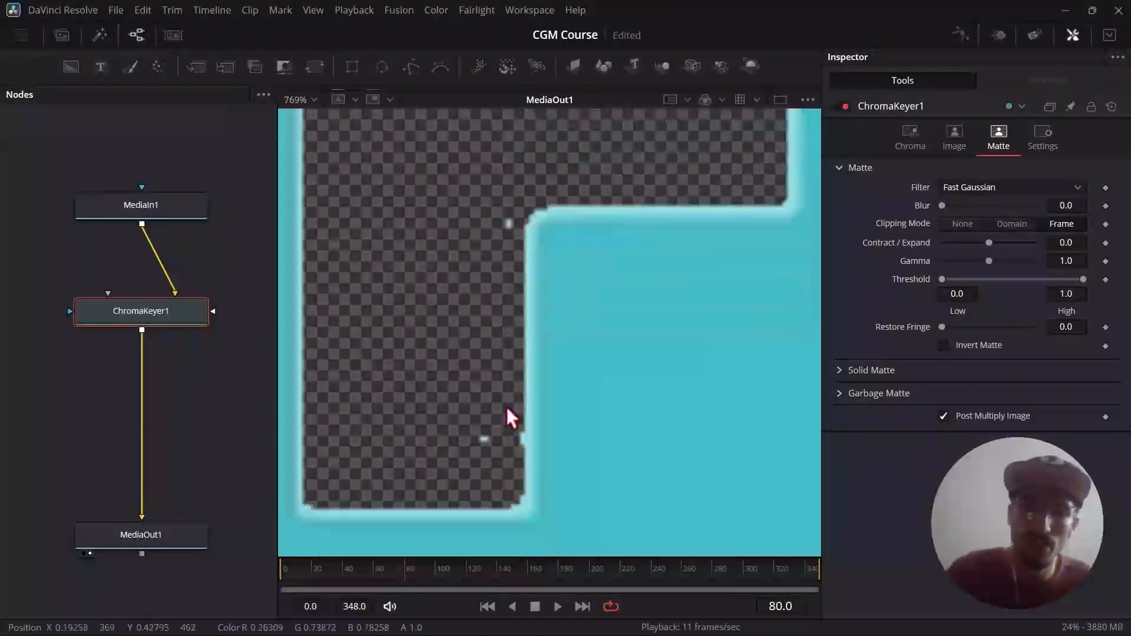
scroll(509, 397, up, 3)
click(469, 419)
click(460, 419)
click(570, 419)
scroll(528, 321, down, 3)
click(531, 198)
- Return to frame 0 and key out the remaining pale strip and edge pixels in the first letter E
scroll(533, 201, up, 1)
scroll(530, 212, down, 5)
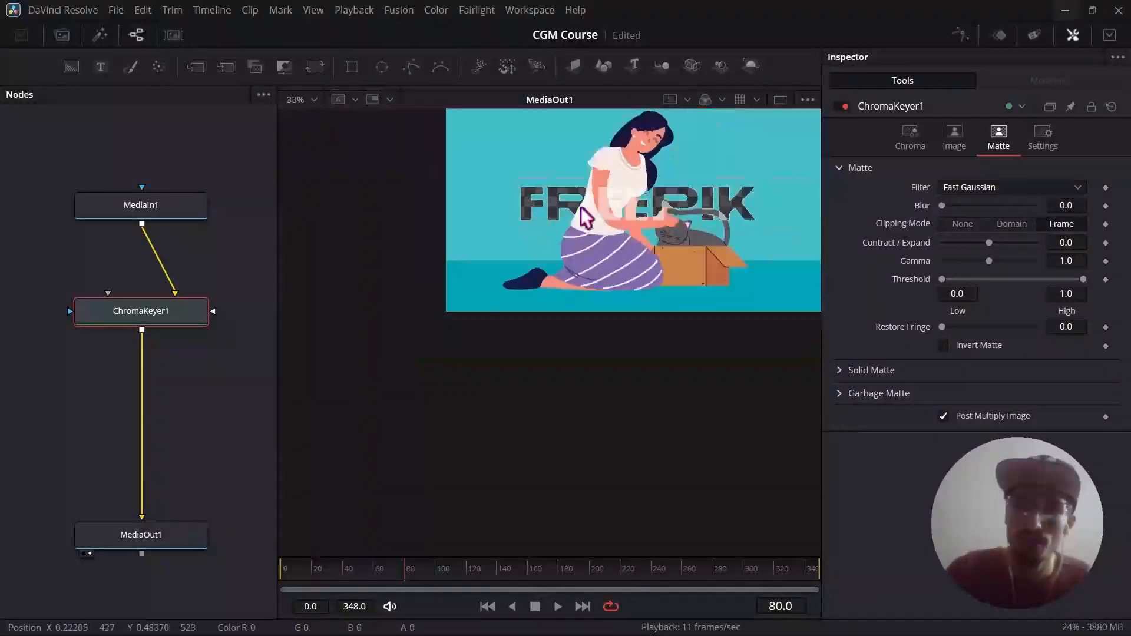
scroll(716, 184, up, 3)
scroll(560, 324, down, 3)
scroll(506, 328, up, 2)
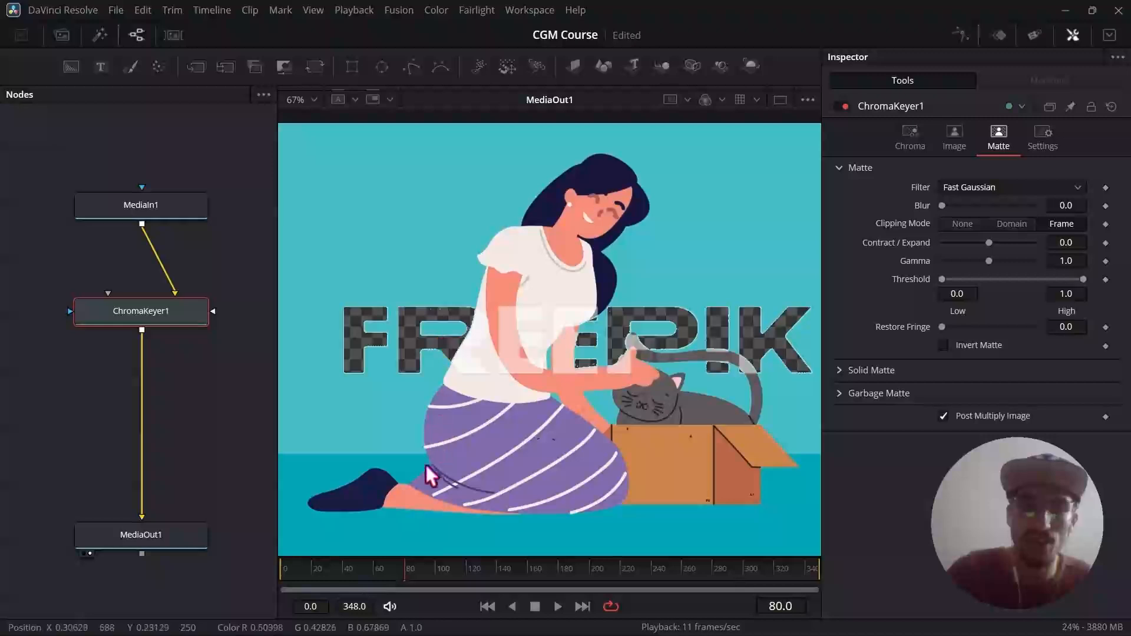
click(309, 569)
drag(310, 569, 279, 573)
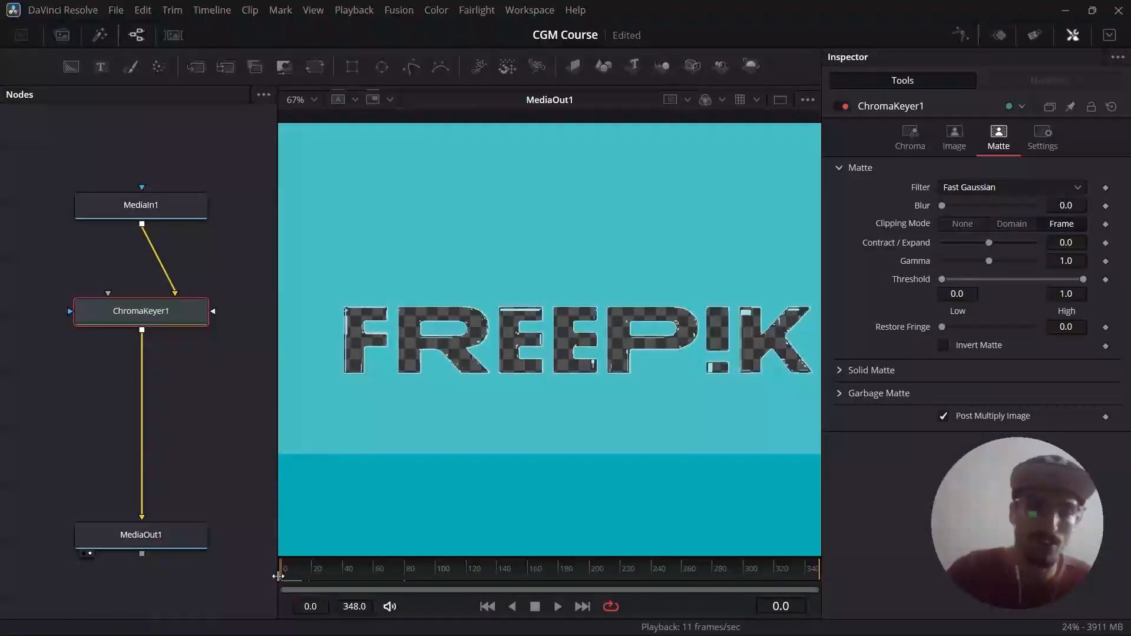
scroll(524, 300, up, 6)
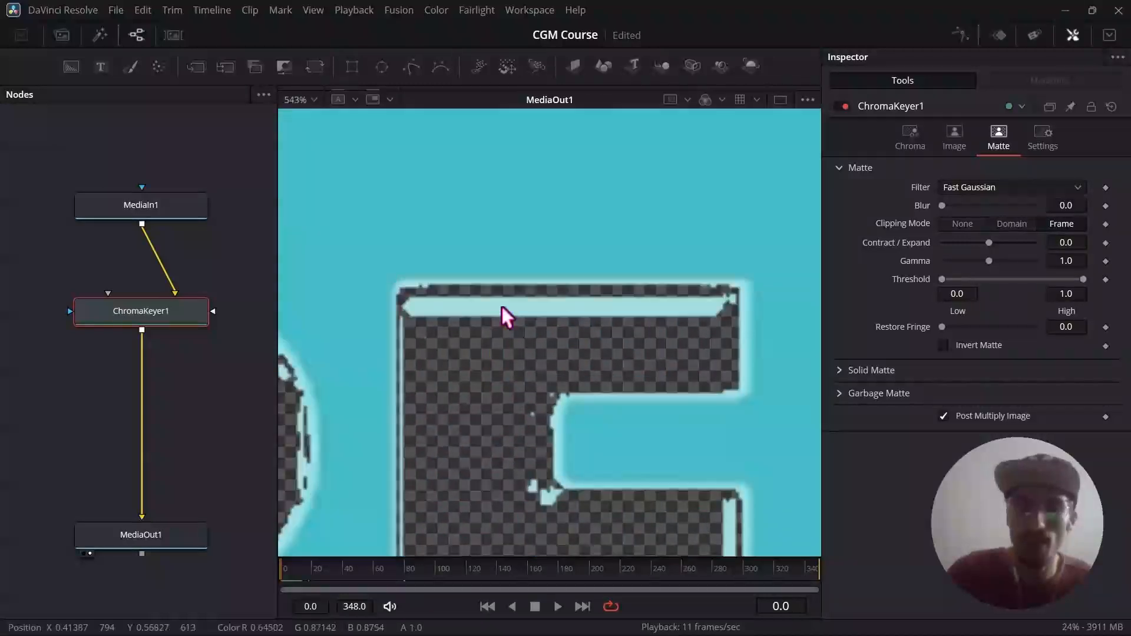
scroll(429, 314, up, 2)
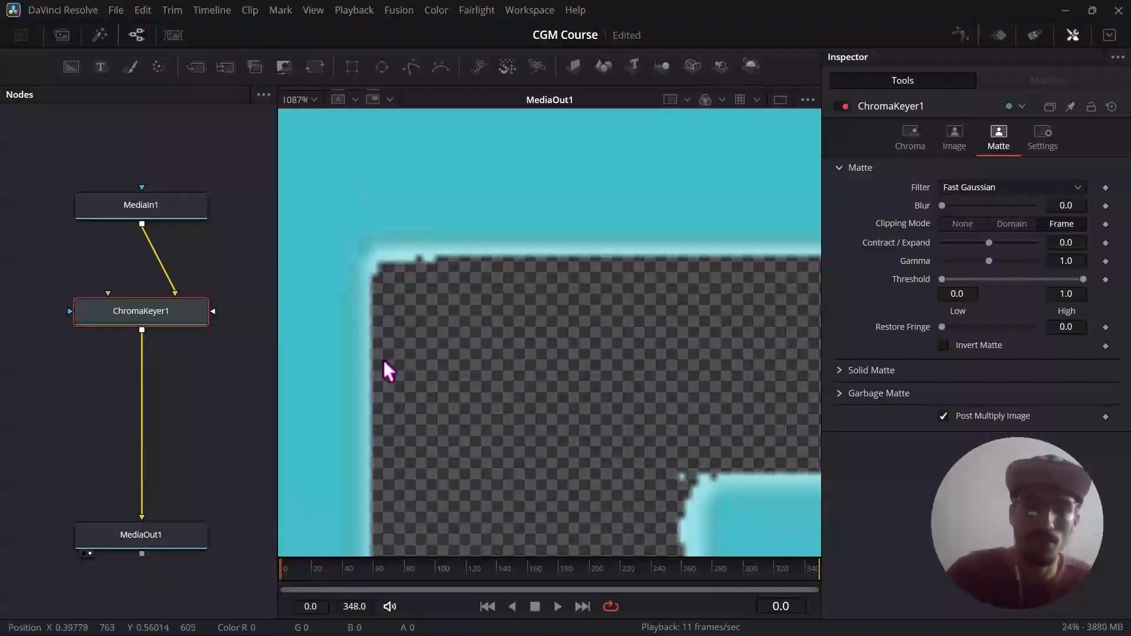
- Key out the leftover specks along the outer curve of the letter R
scroll(588, 381, down, 5)
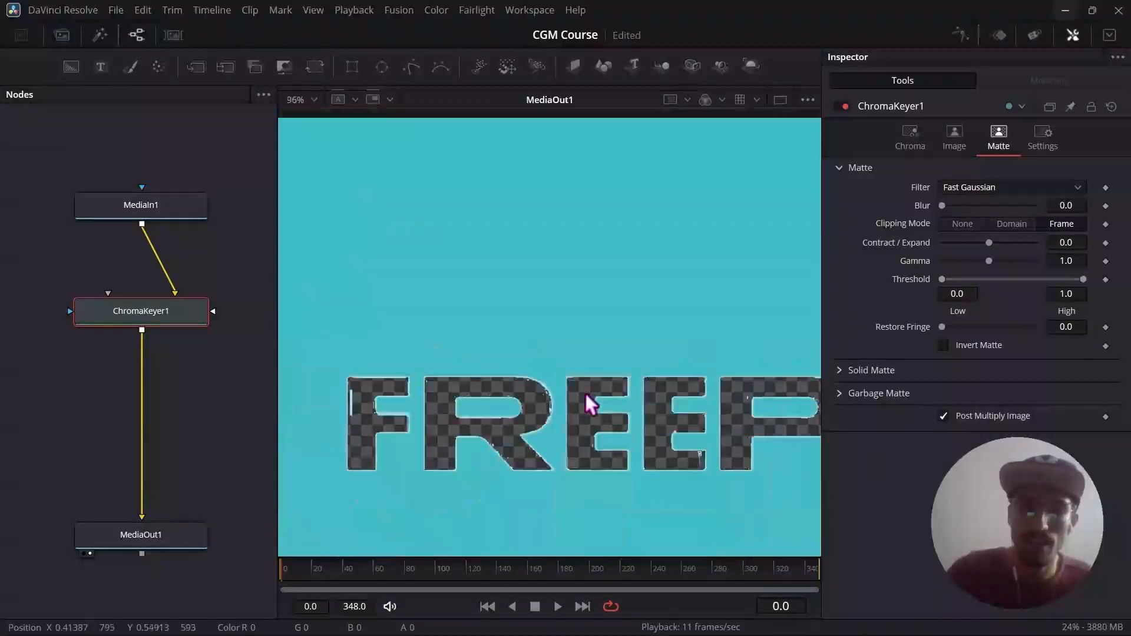
scroll(536, 333, up, 5)
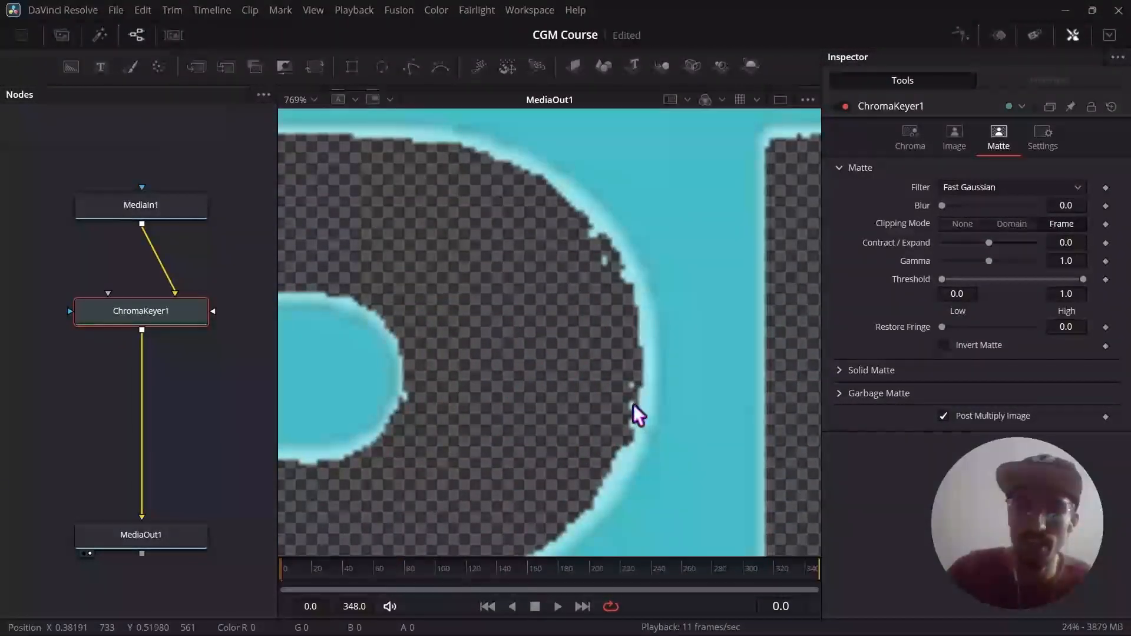
scroll(637, 413, up, 3)
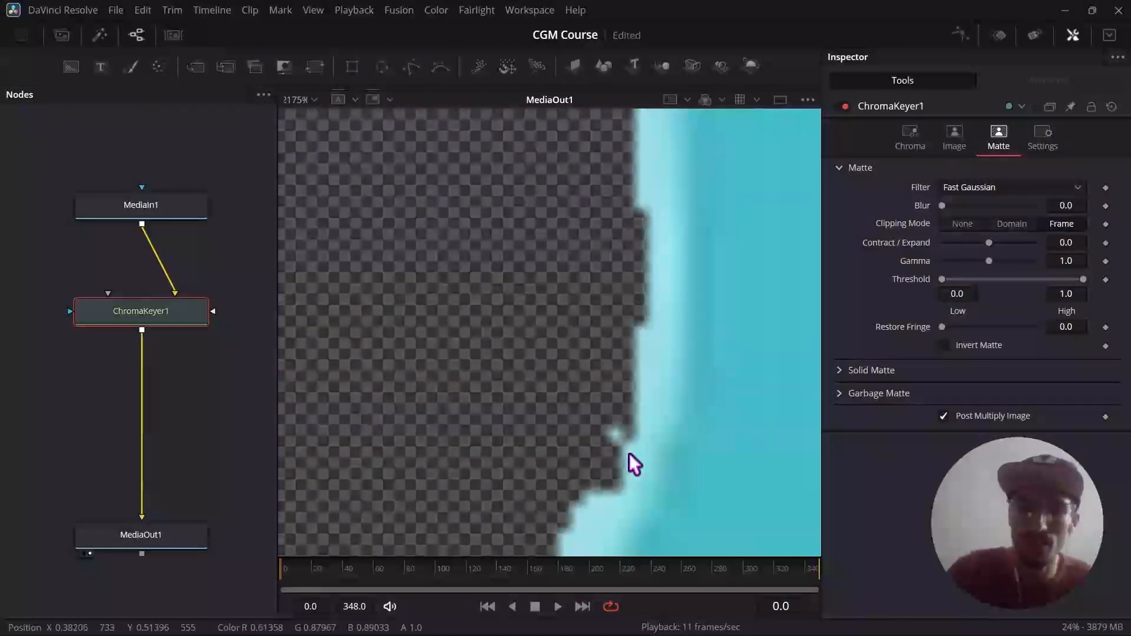
drag(593, 509, 588, 512)
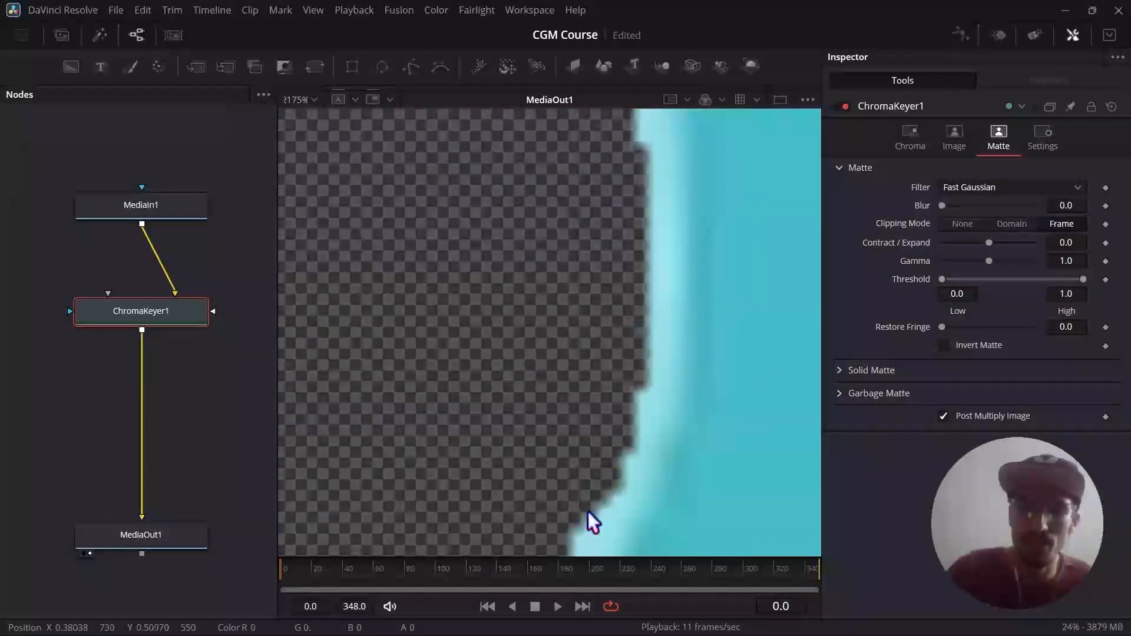
scroll(603, 377, down, 10)
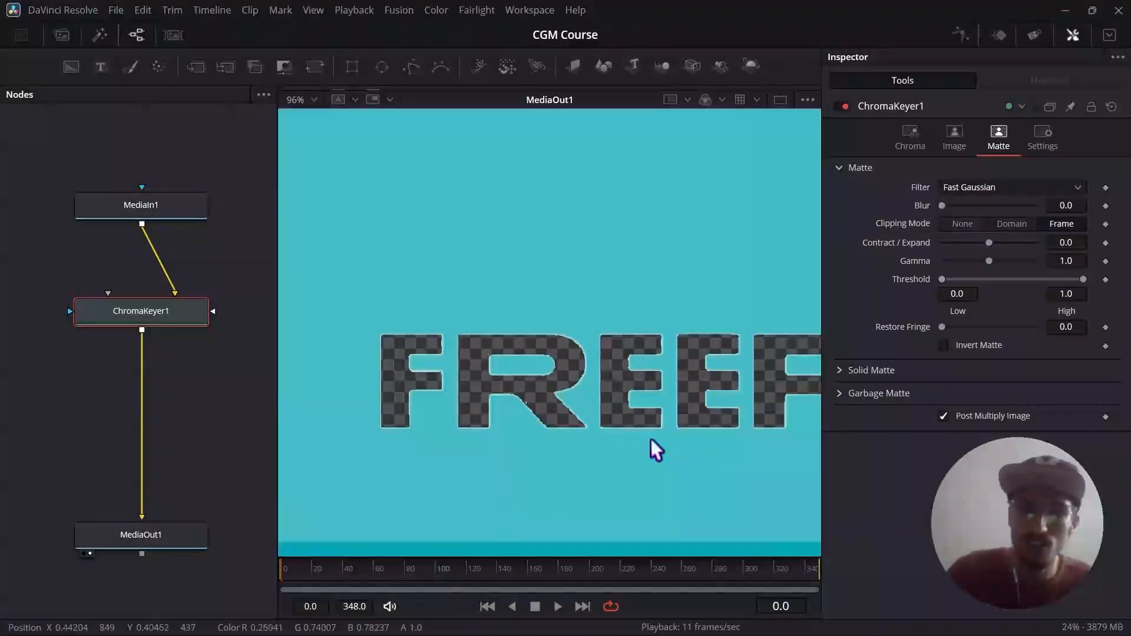
- Play the keyed clip from frame 0 to check the letters over the characters, and move the playhead to frame 58
scroll(712, 461, down, 1)
scroll(769, 469, up, 4)
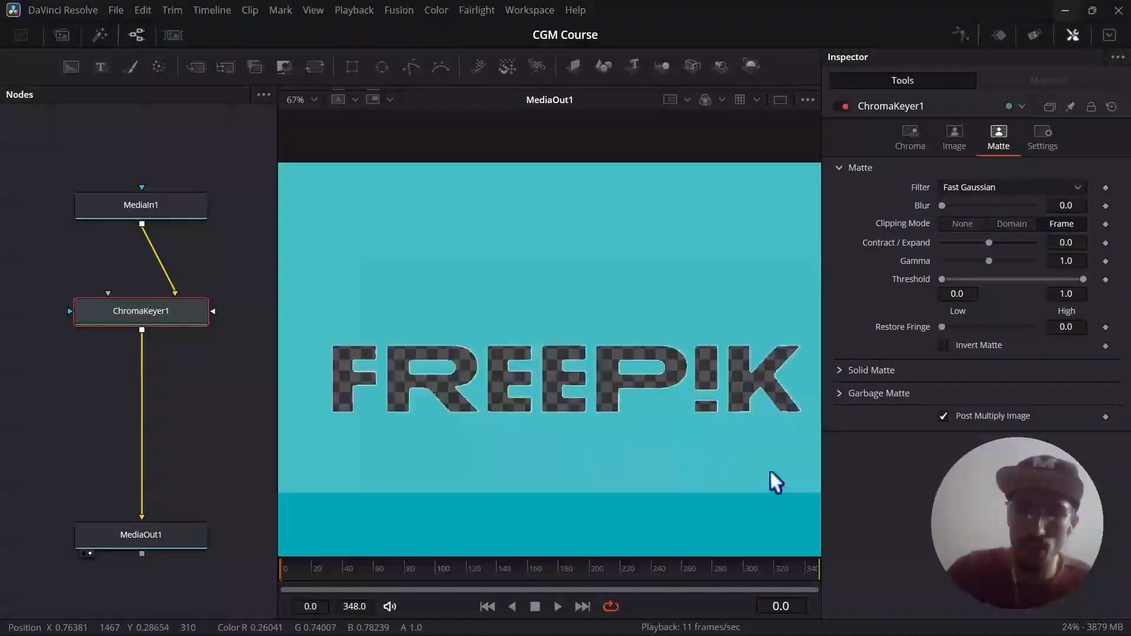
key(space)
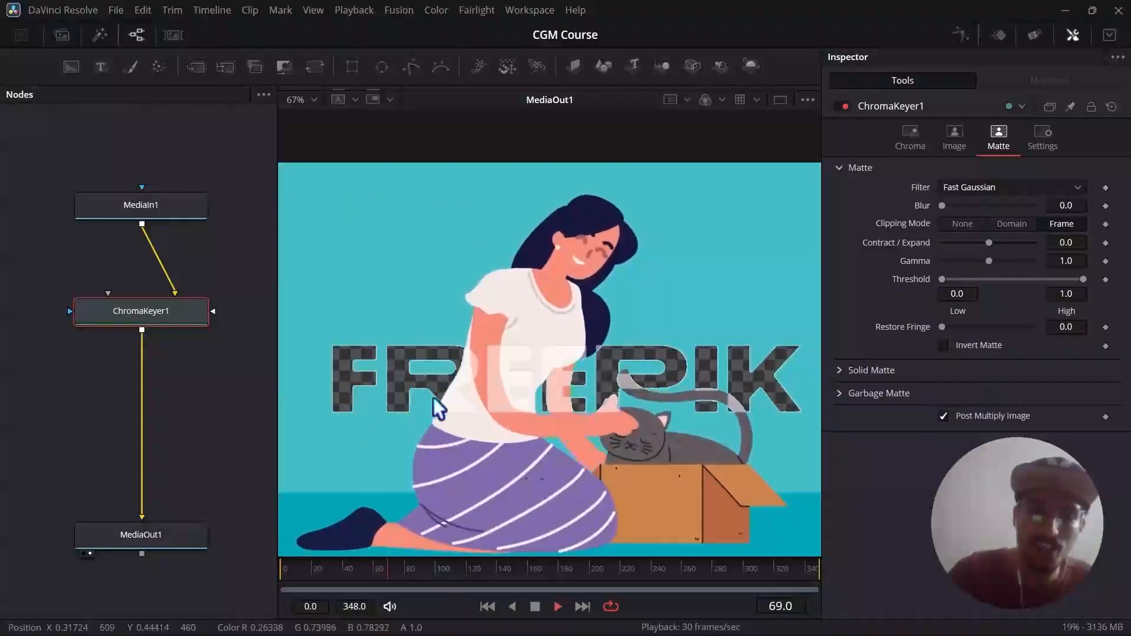
key(space)
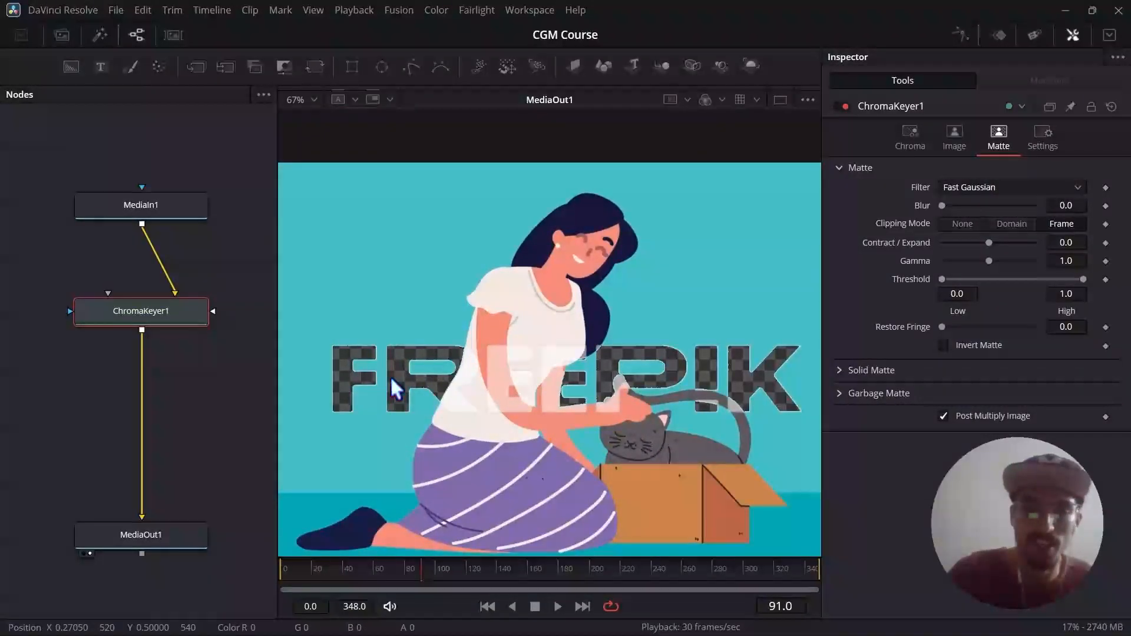
drag(420, 568, 370, 575)
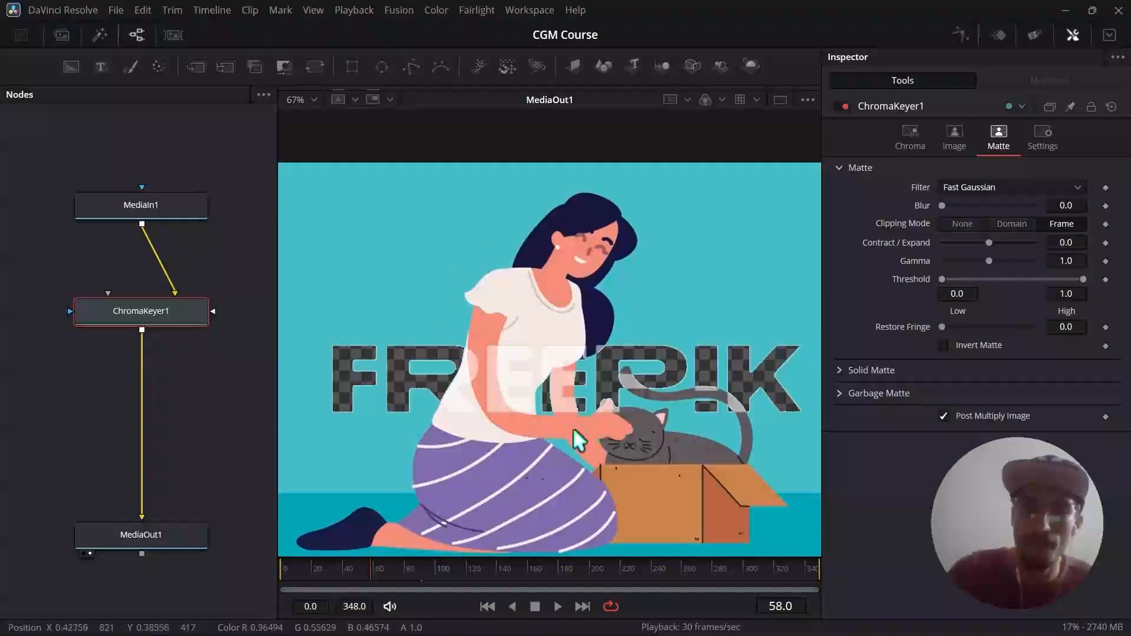
- Examine the keyed-out letters and their edges around the woman at frame 58
scroll(578, 348, down, 2)
scroll(576, 363, up, 2)
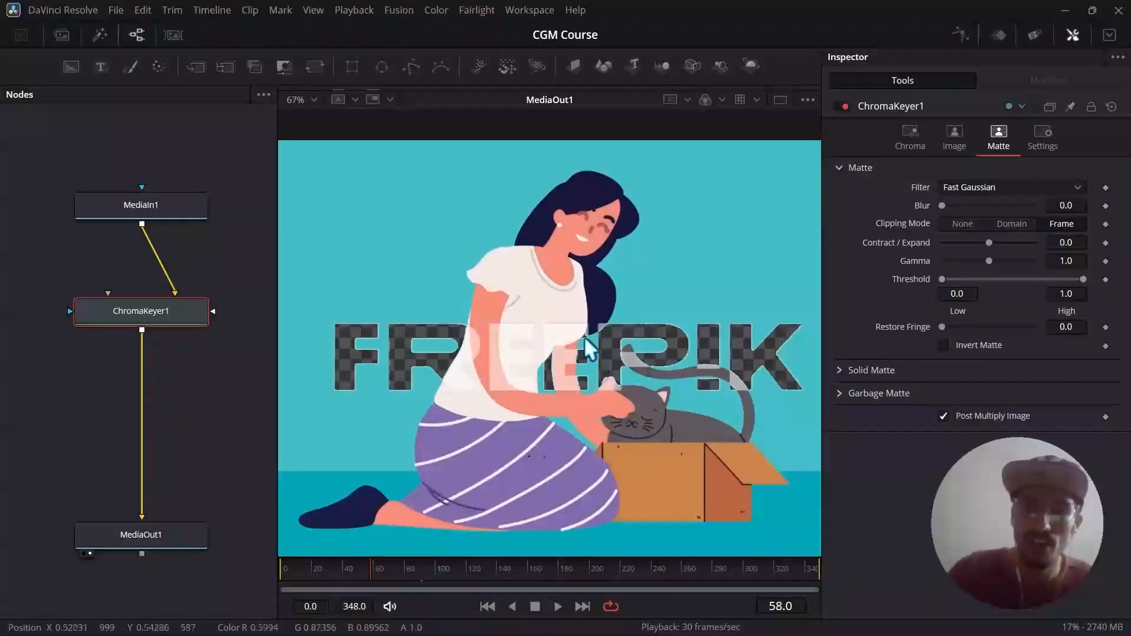
scroll(235, 313, down, 3)
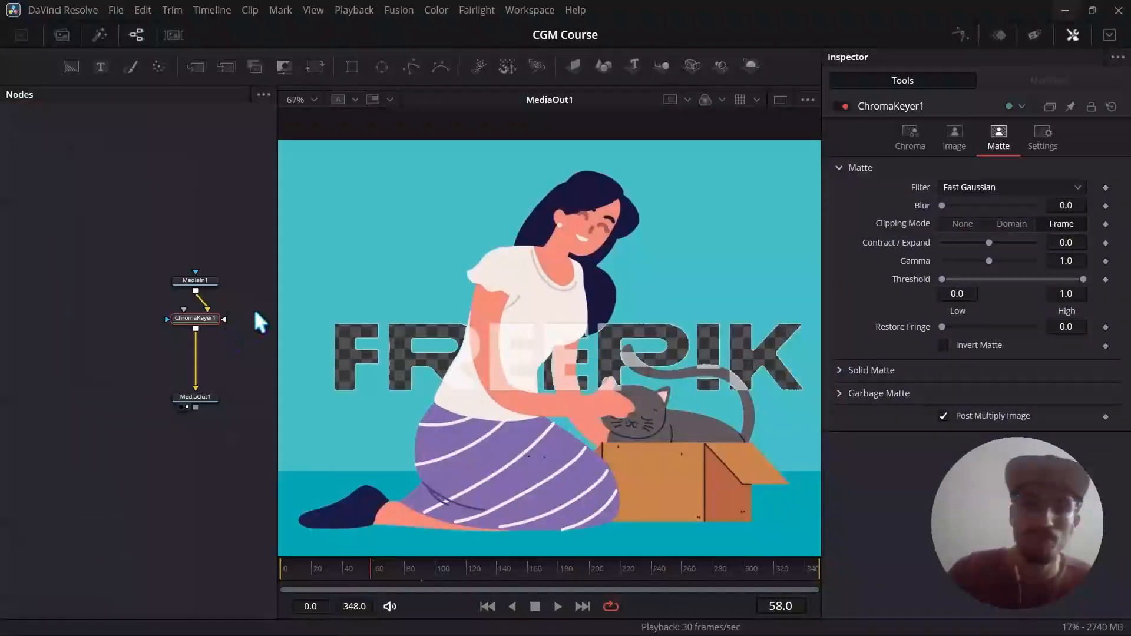
scroll(167, 321, up, 2)
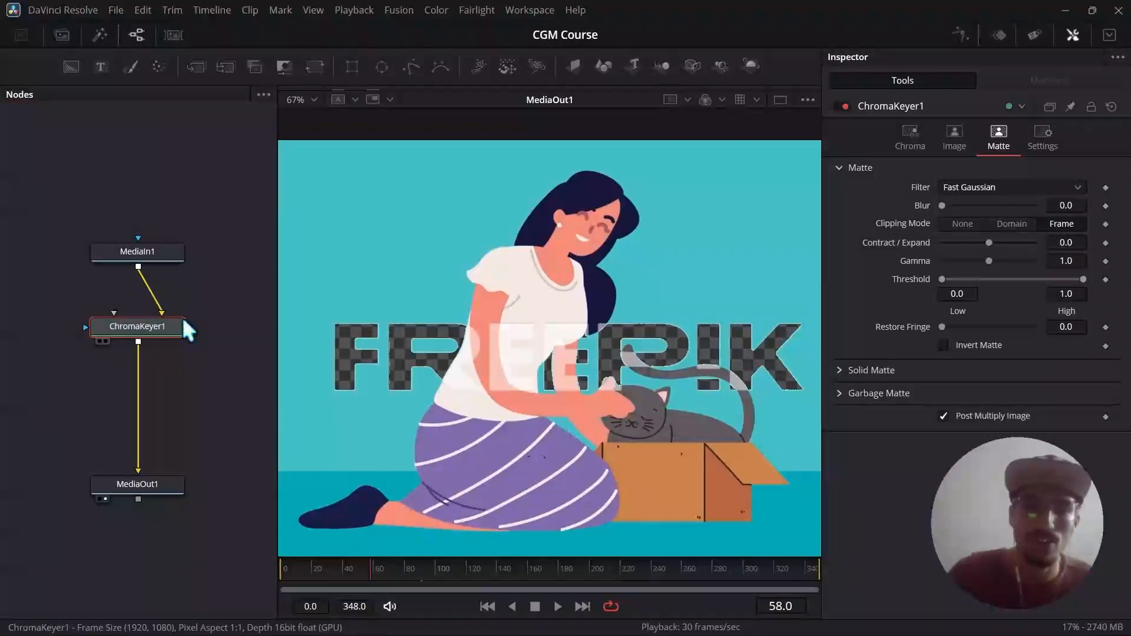
scroll(367, 350, down, 2)
scroll(366, 350, up, 4)
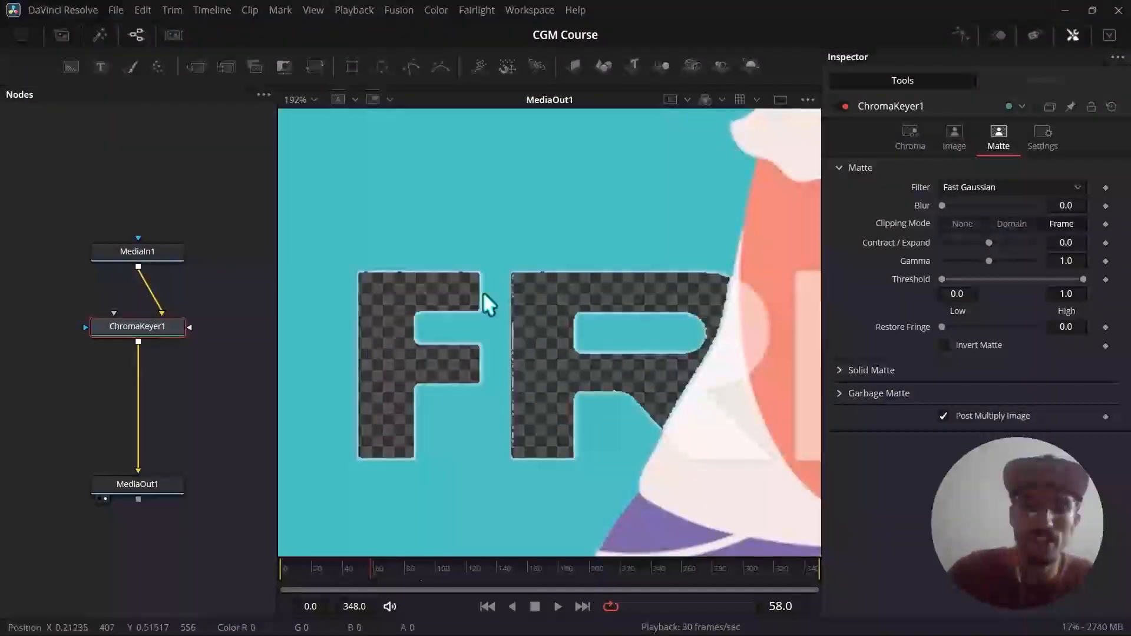
scroll(666, 271, down, 6)
scroll(441, 326, up, 6)
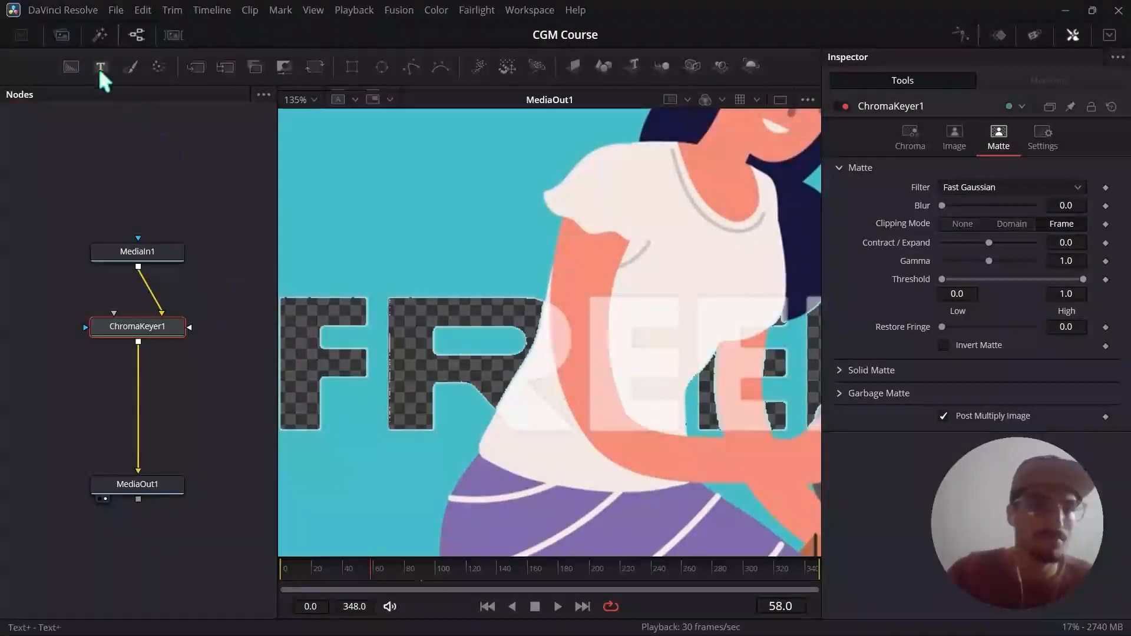
- Add a Background node merged after ChromaKeyer1, and arrange Merge1 under the keyer with Background1 beside it
click(71, 66)
scroll(101, 324, up, 2)
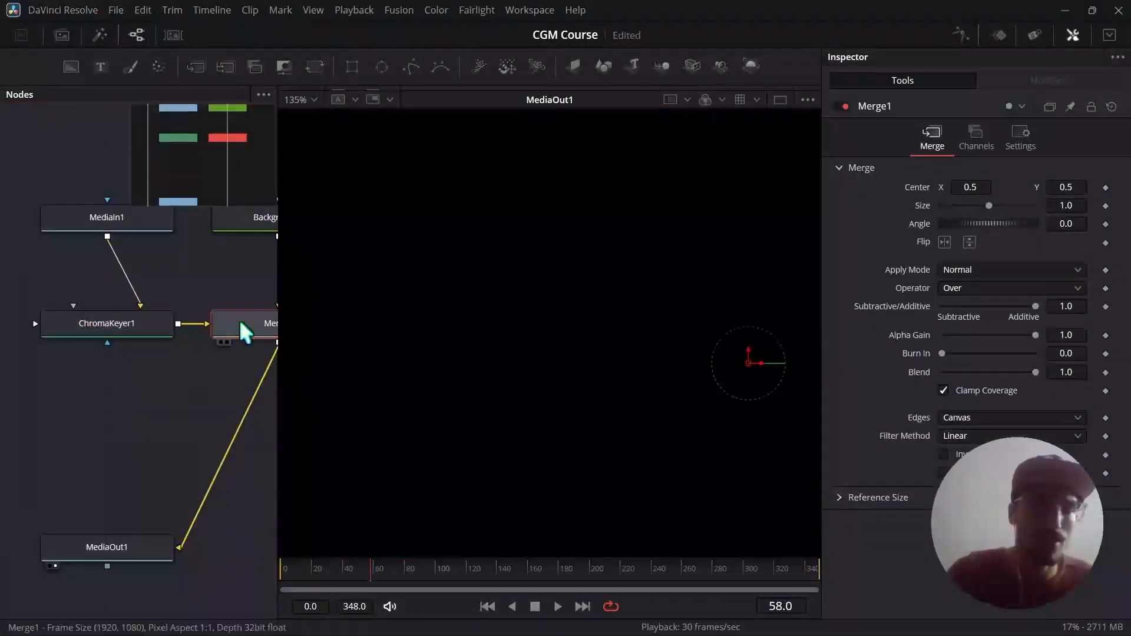
drag(245, 328, 79, 388)
scroll(88, 375, down, 2)
scroll(215, 362, up, 2)
drag(214, 267, 228, 378)
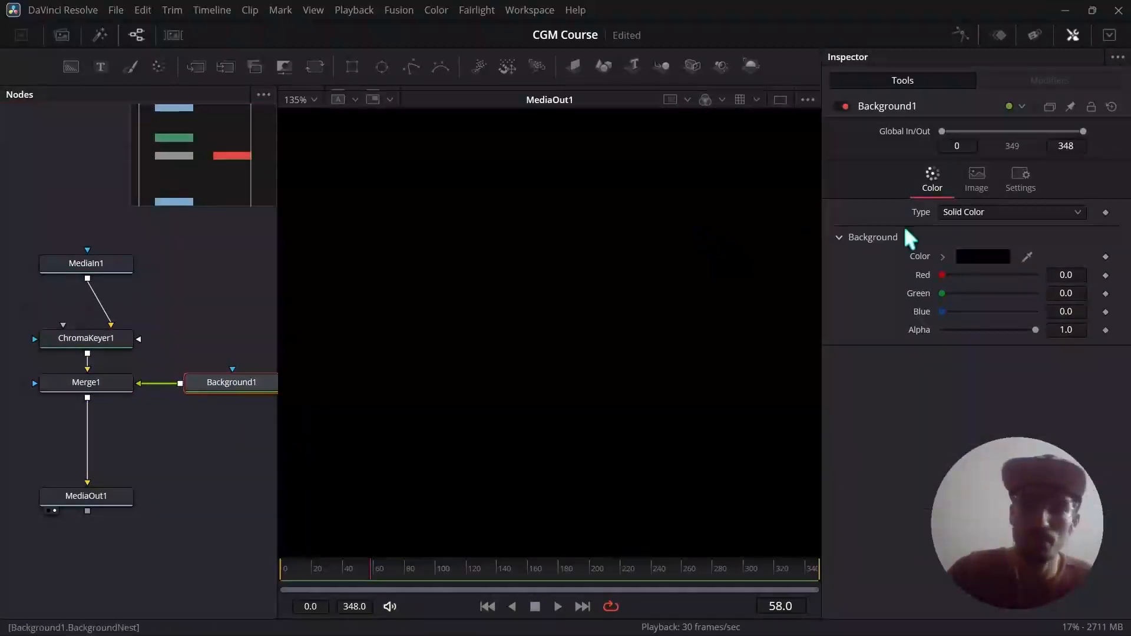
drag(230, 386, 222, 386)
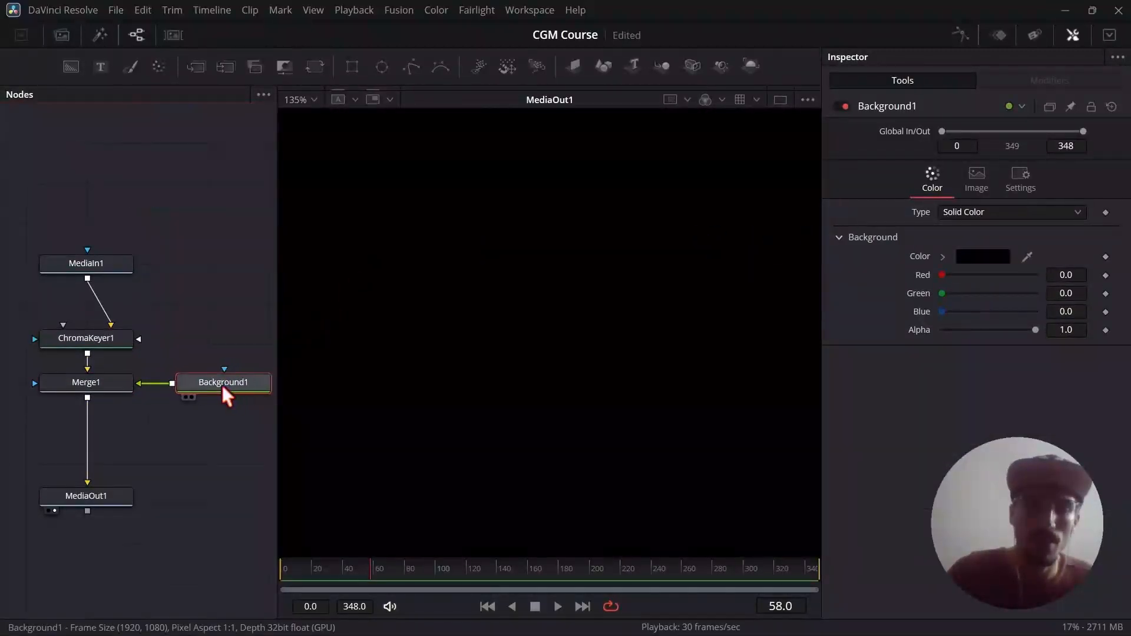
- Swap the inputs of Merge1 so the keyed footage sits over the background
click(108, 383)
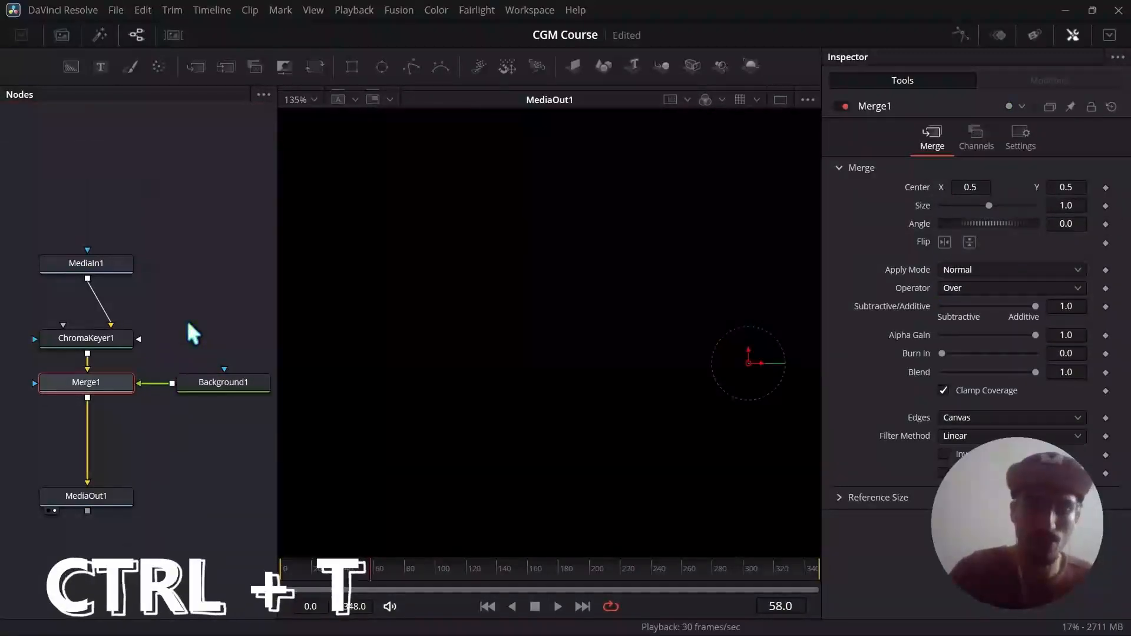
key(ctrl+t)
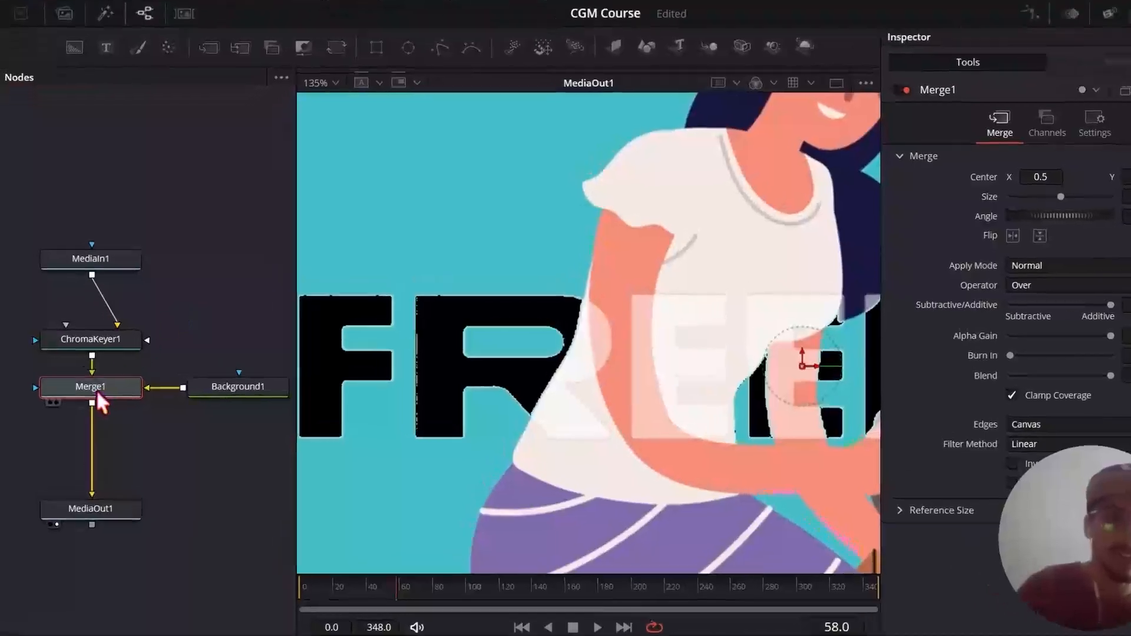
right_click(97, 392)
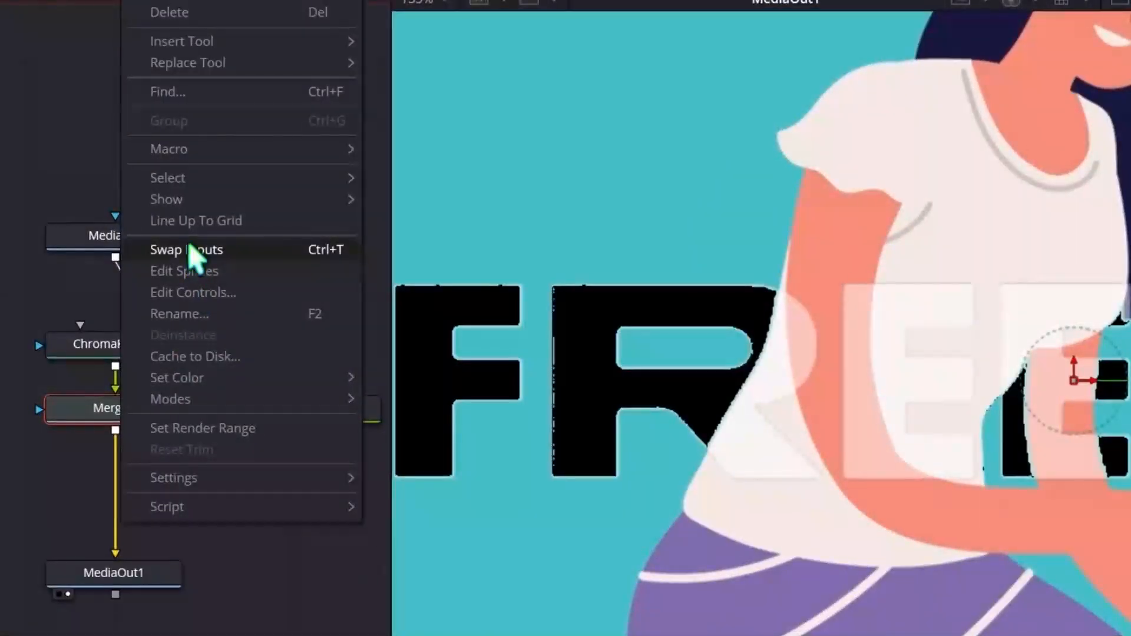
click(70, 168)
- Set Background1's colour to the cyan sampled from the backdrop beside the woman
scroll(236, 291, down, 3)
scroll(260, 284, up, 3)
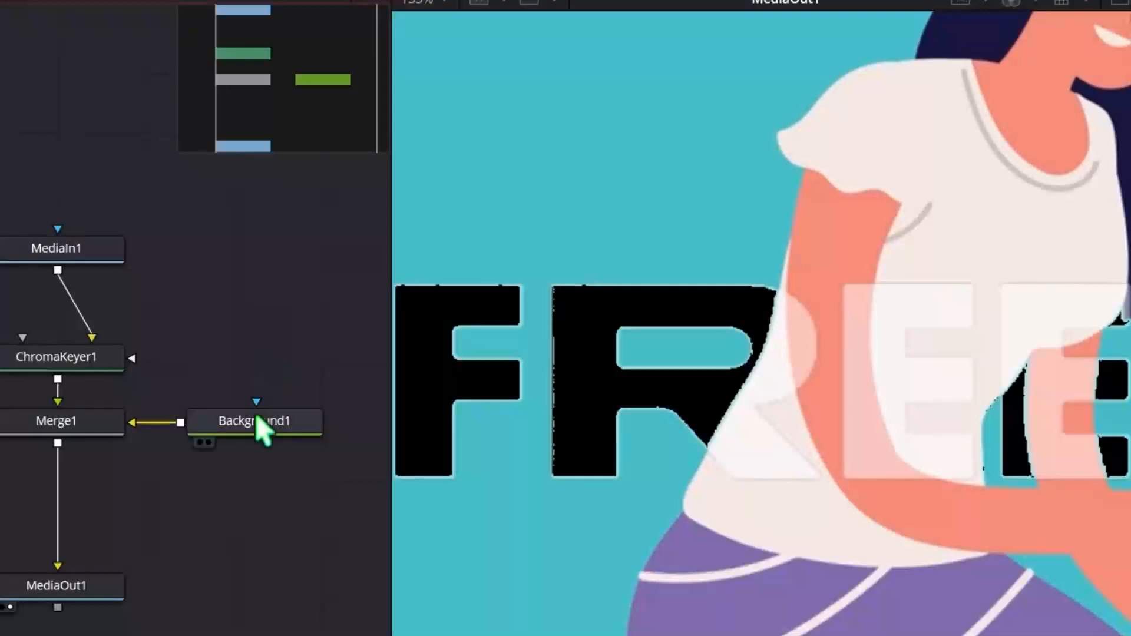
click(260, 429)
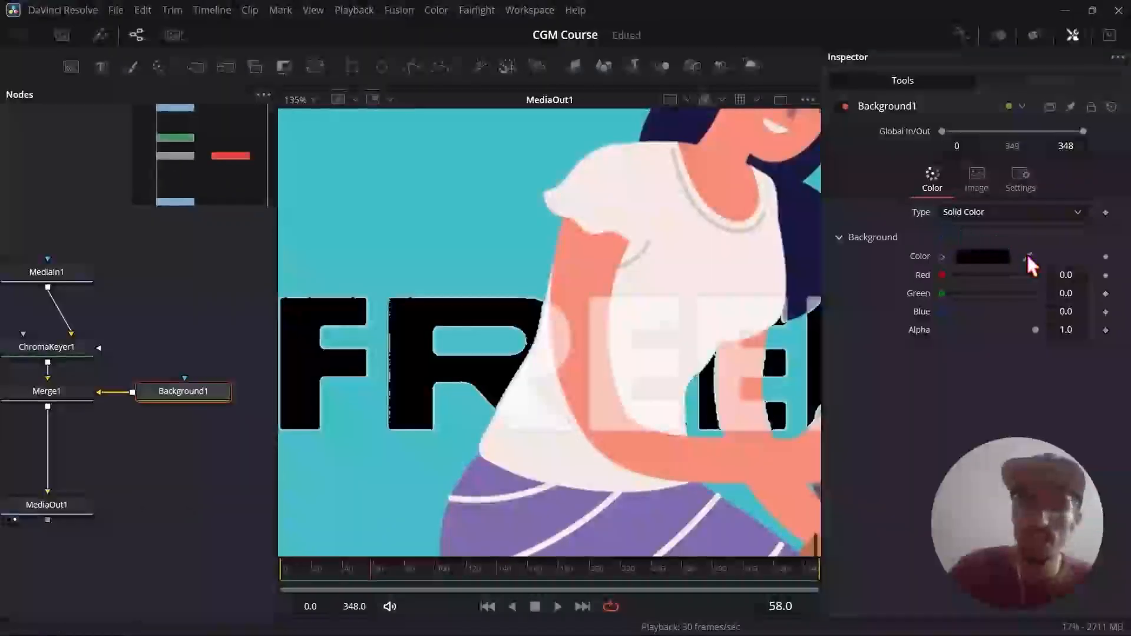
drag(1029, 257, 422, 262)
key(shift+f)
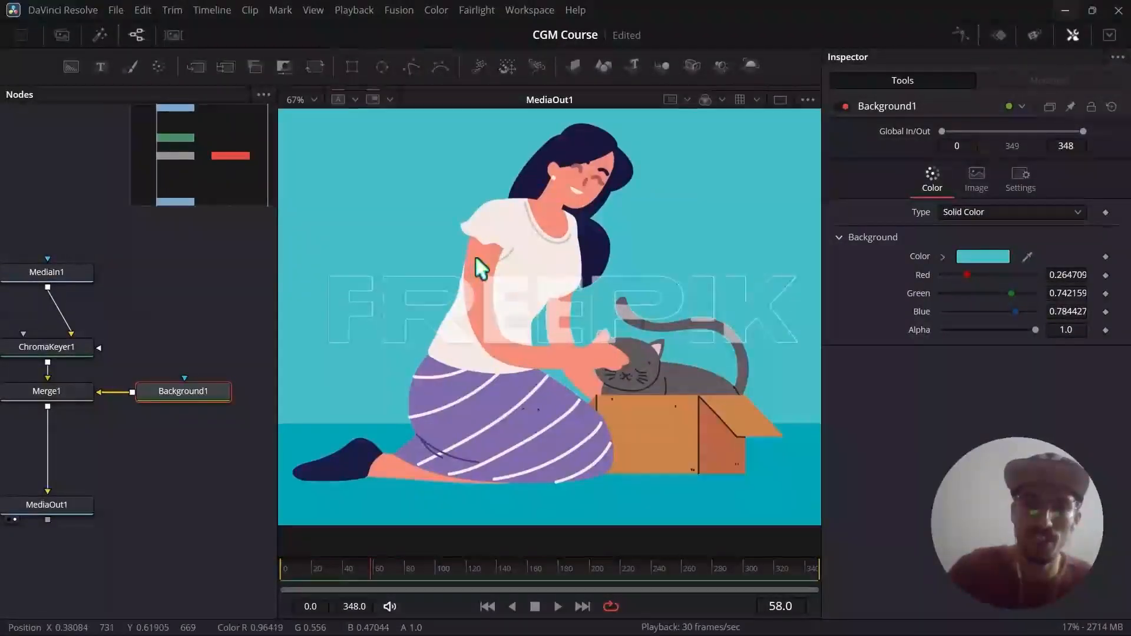
- Rename the ChromaKeyer1 node to Cyan
scroll(319, 295, up, 5)
scroll(374, 310, up, 1)
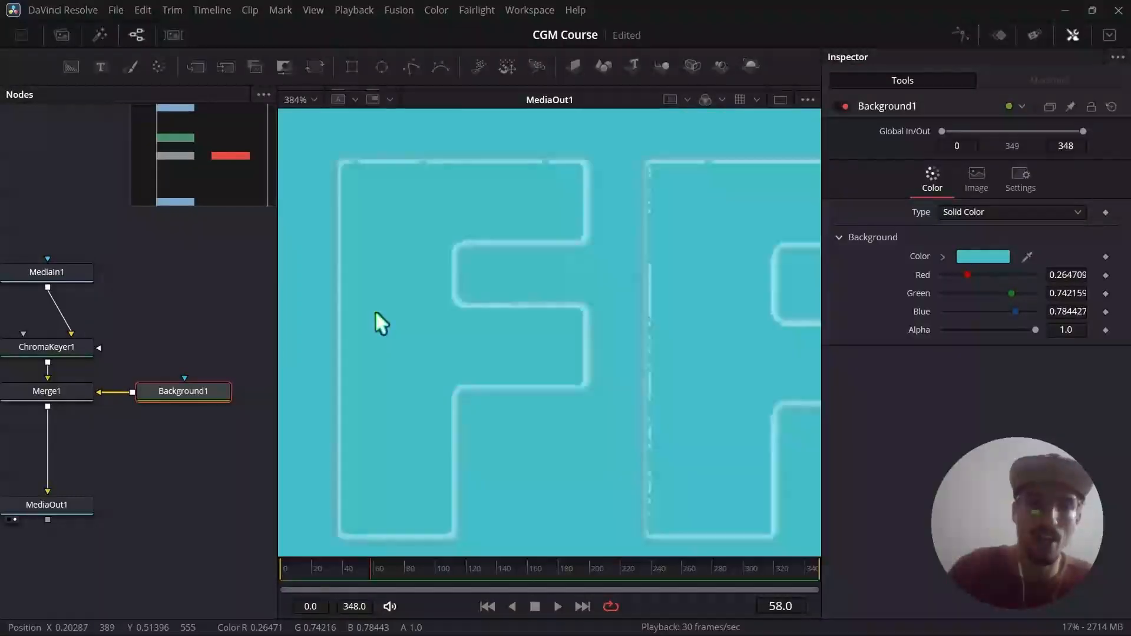
scroll(395, 298, down, 2)
scroll(383, 309, up, 1)
scroll(384, 313, up, 1)
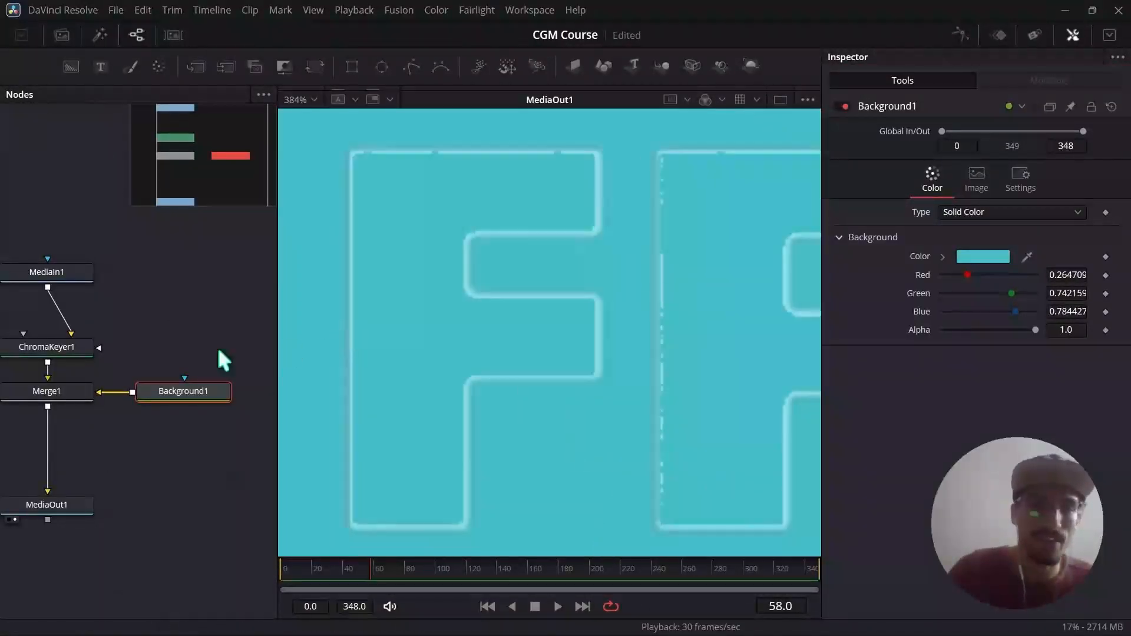
click(65, 347)
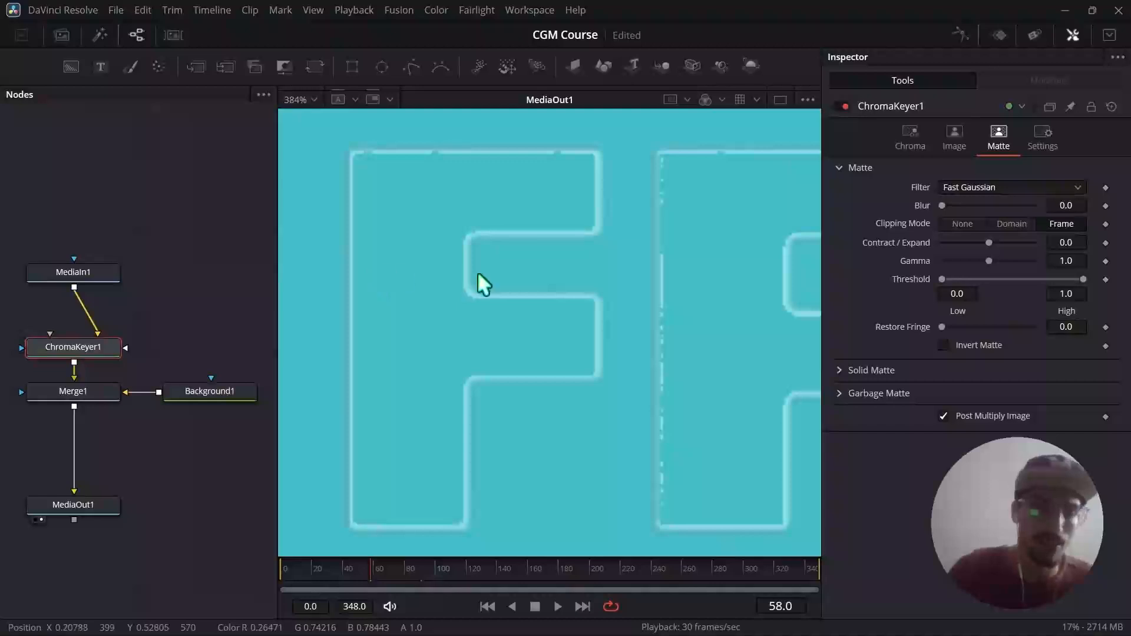
key(F2)
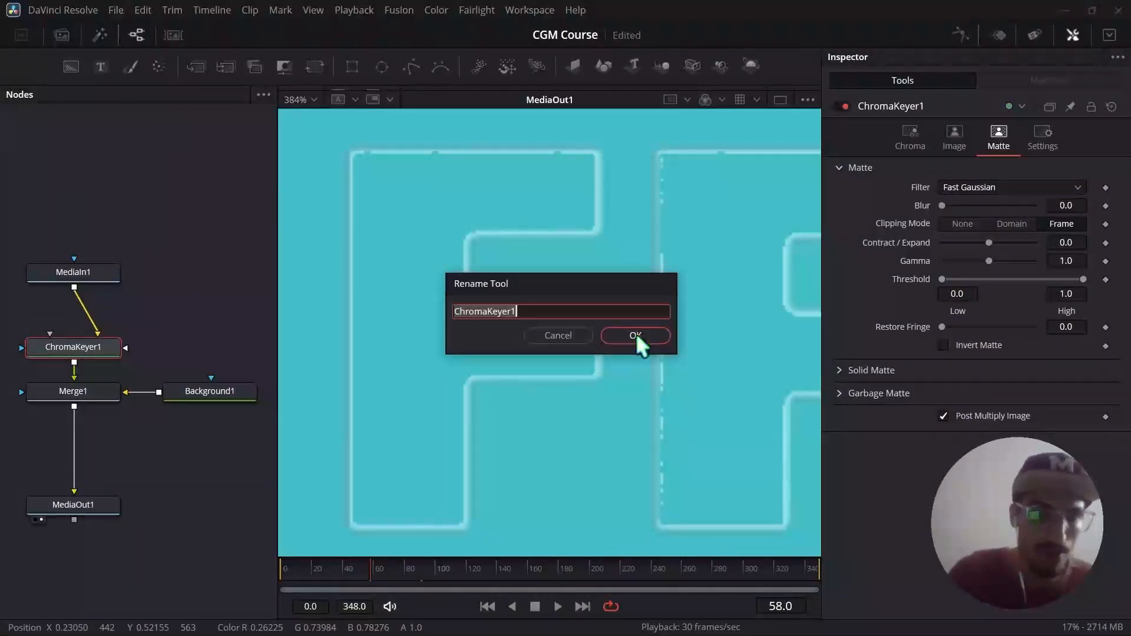
key(BackSpace)
text(Cyan)
click(635, 334)
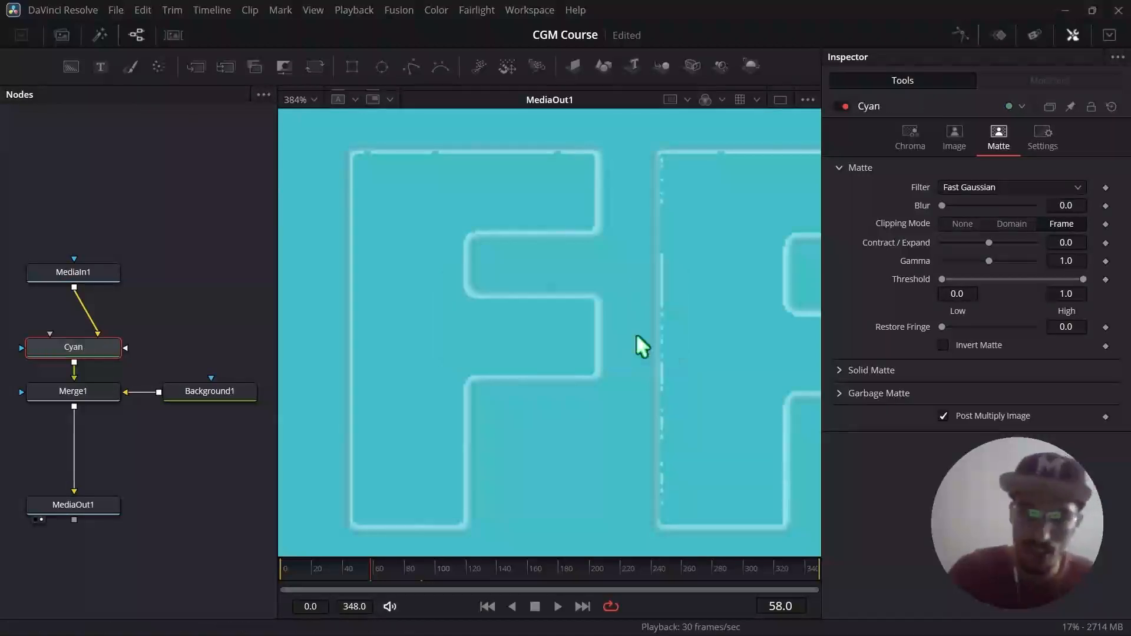
- Sample the pale outline pixels along the left edge of the letter F to add them to the key
scroll(536, 278, down, 1)
scroll(467, 277, up, 4)
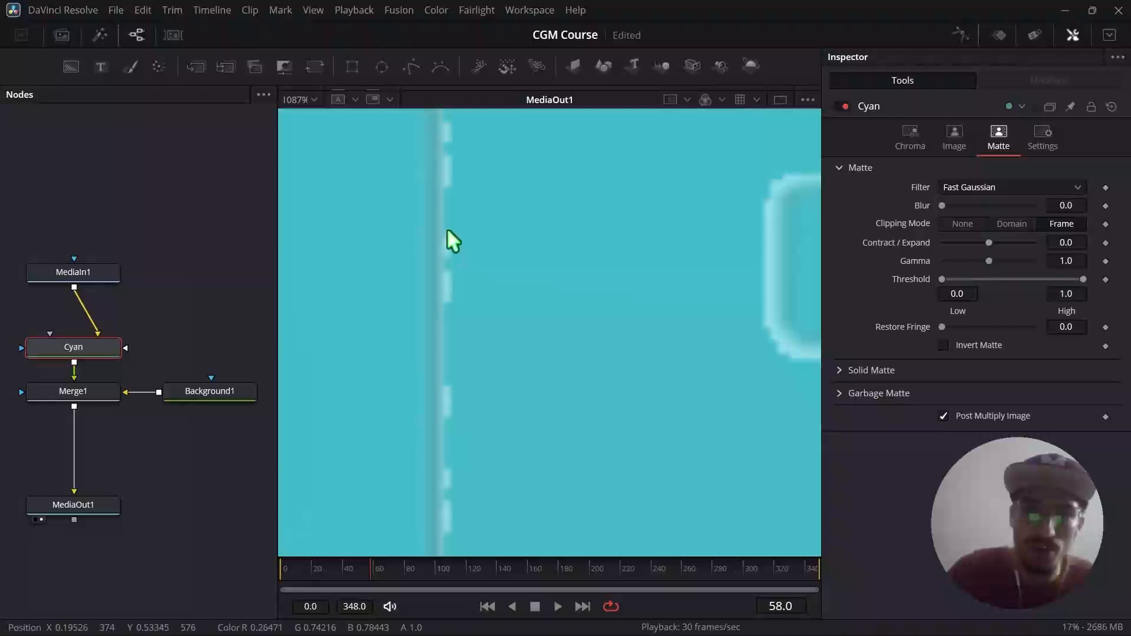
scroll(457, 274, up, 1)
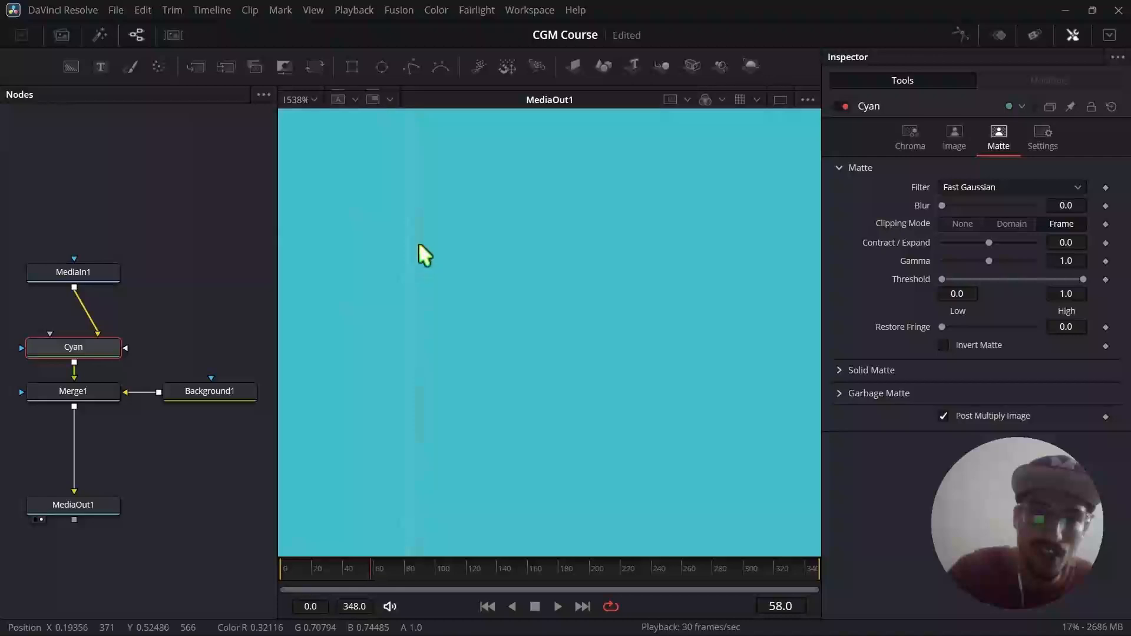
- Key out the leftover pale specks along the left edge of the letter R
scroll(408, 236, down, 5)
scroll(536, 280, up, 4)
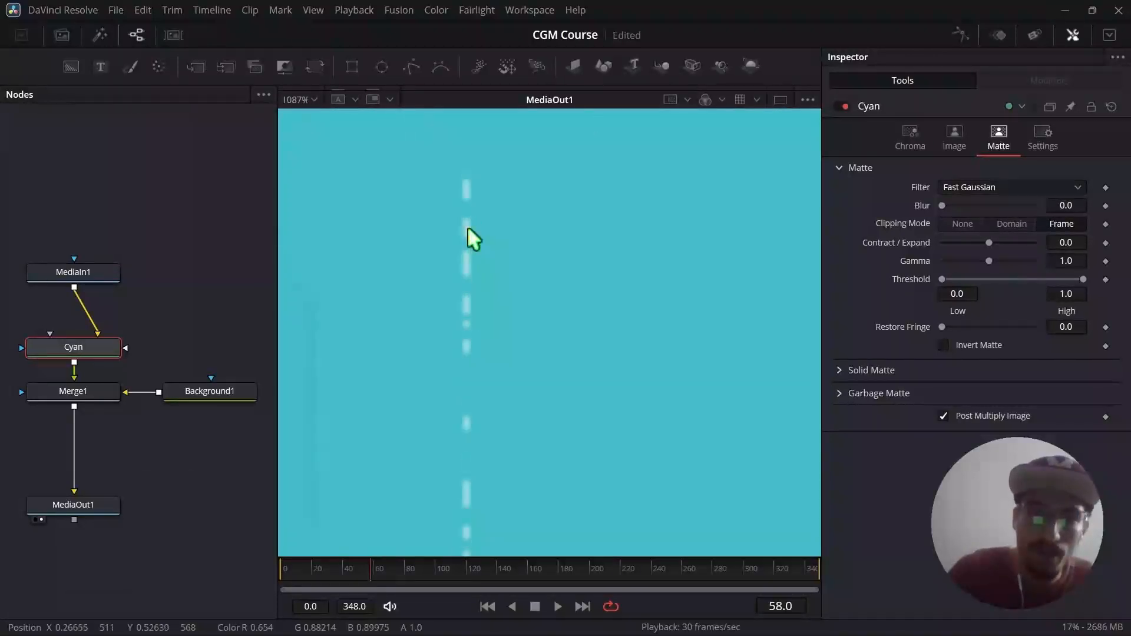
scroll(468, 351, down, 1)
scroll(472, 352, down, 2)
scroll(433, 363, up, 2)
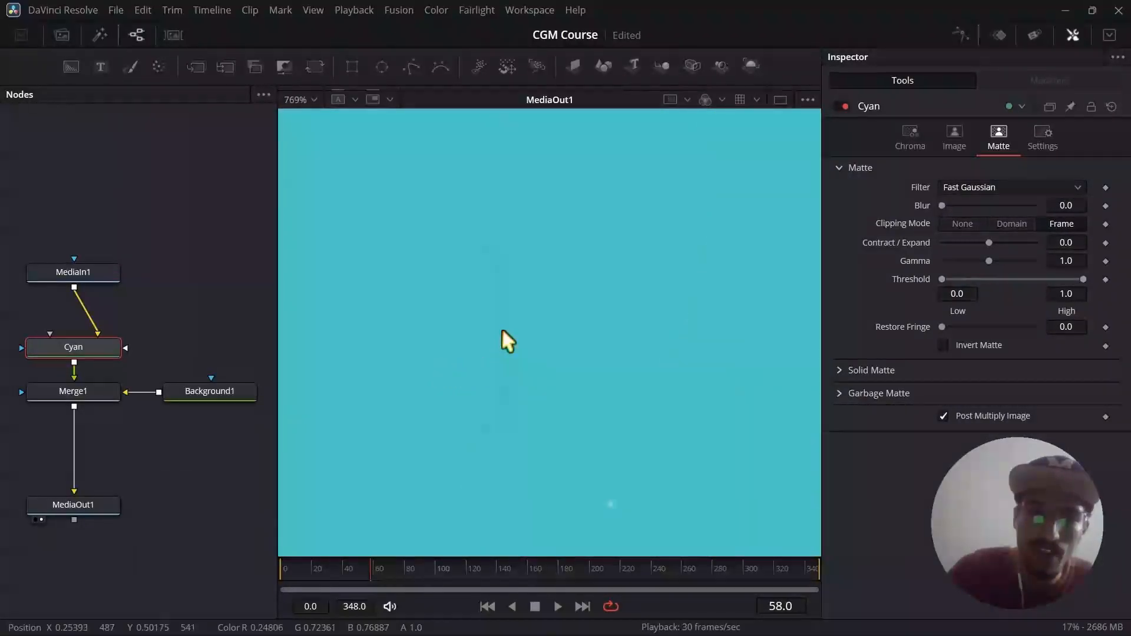
- Examine the keyed edges around the woman's shirt, arm and hair for leftover pixels
scroll(615, 366, down, 5)
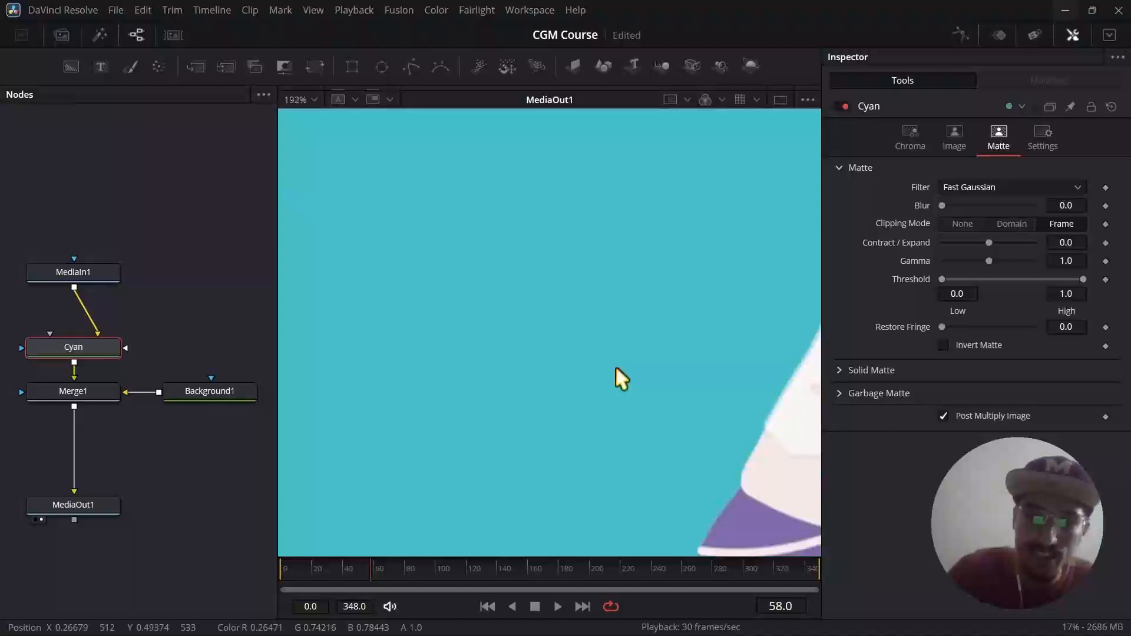
scroll(723, 356, up, 4)
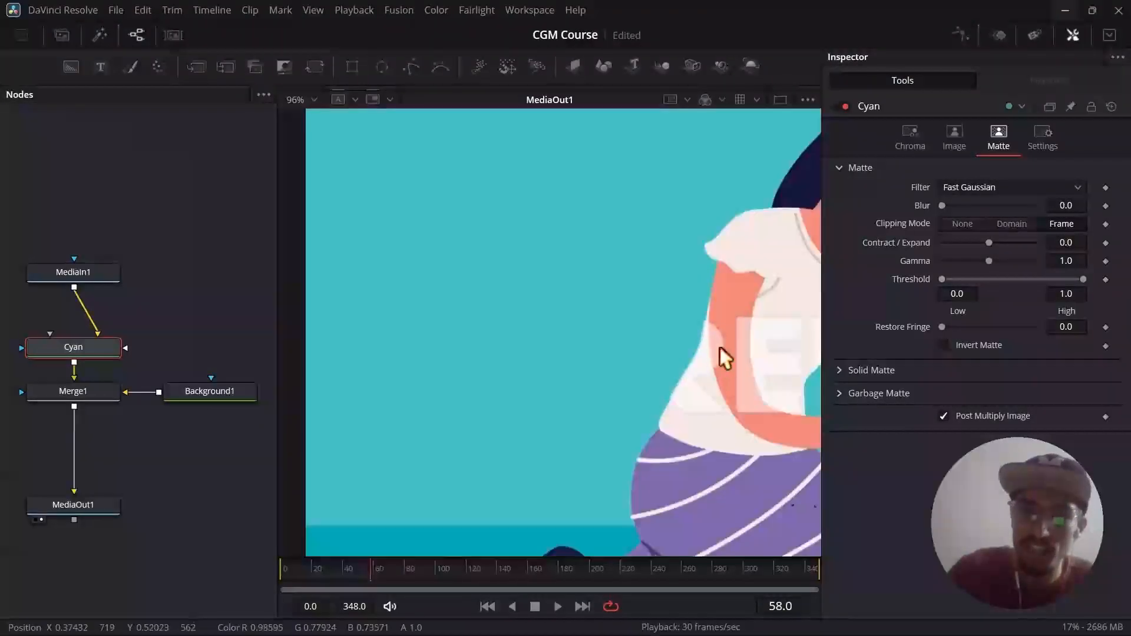
scroll(649, 350, up, 5)
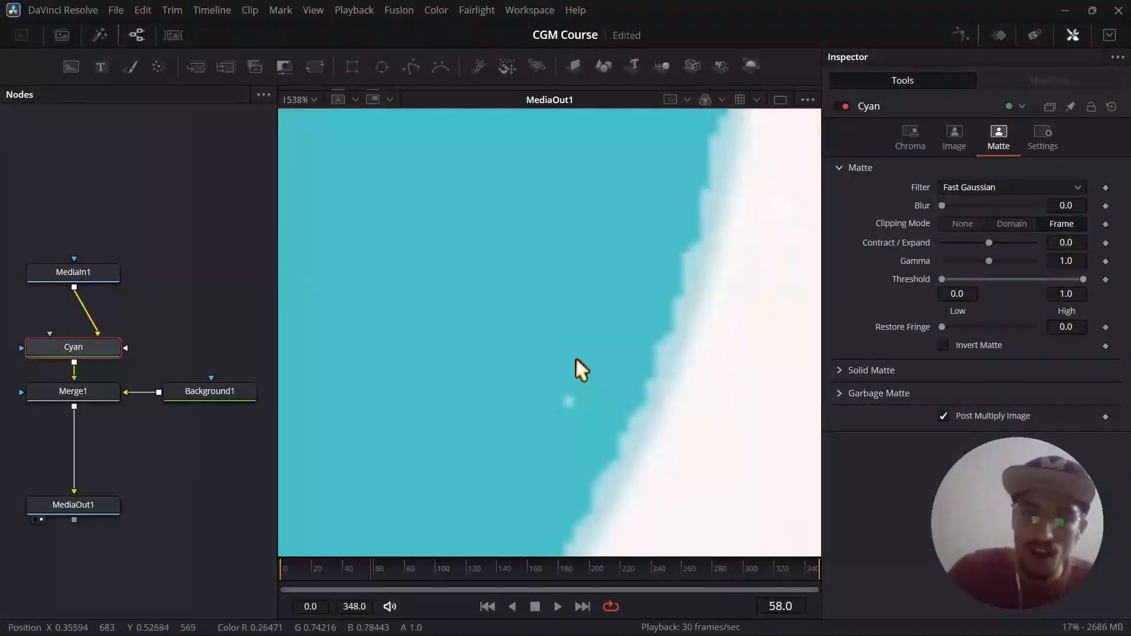
scroll(602, 399, down, 6)
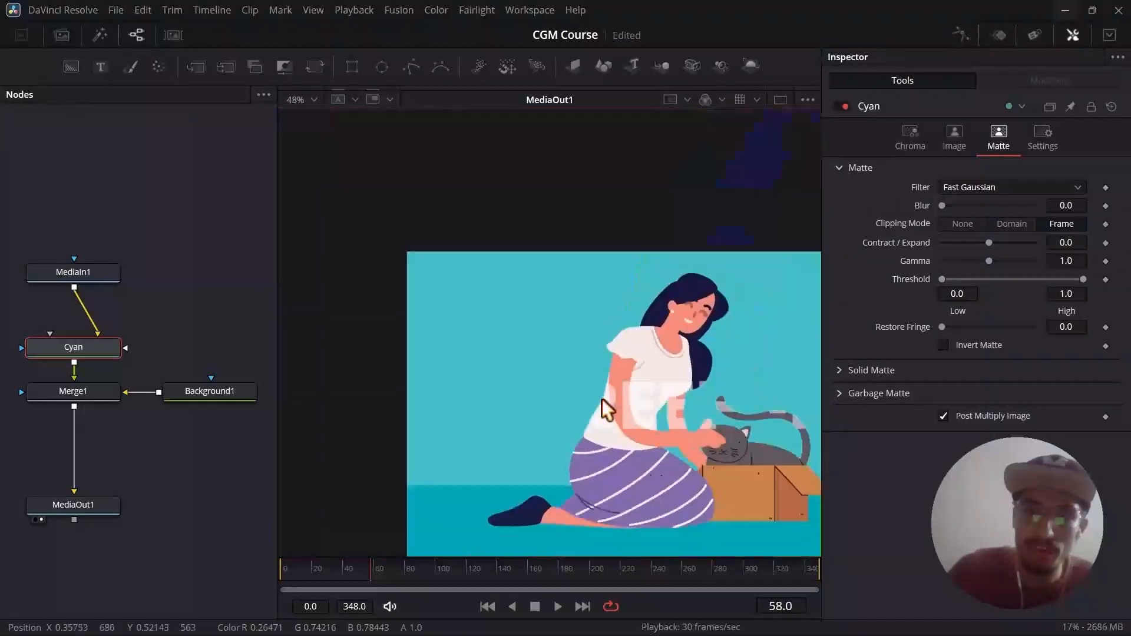
scroll(725, 399, up, 5)
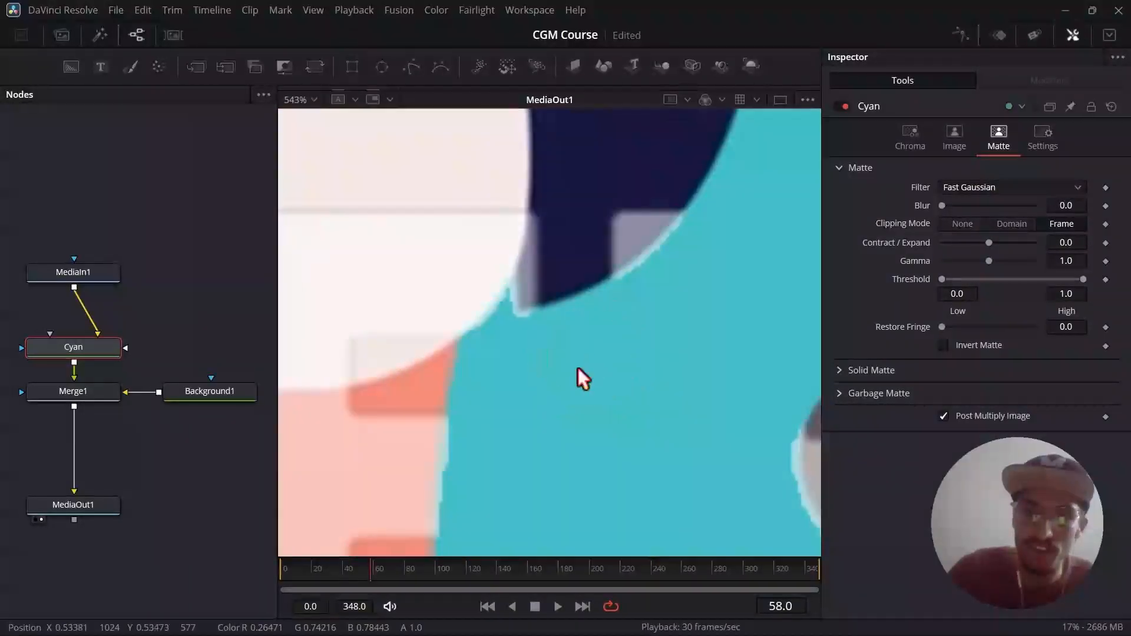
scroll(458, 446, up, 2)
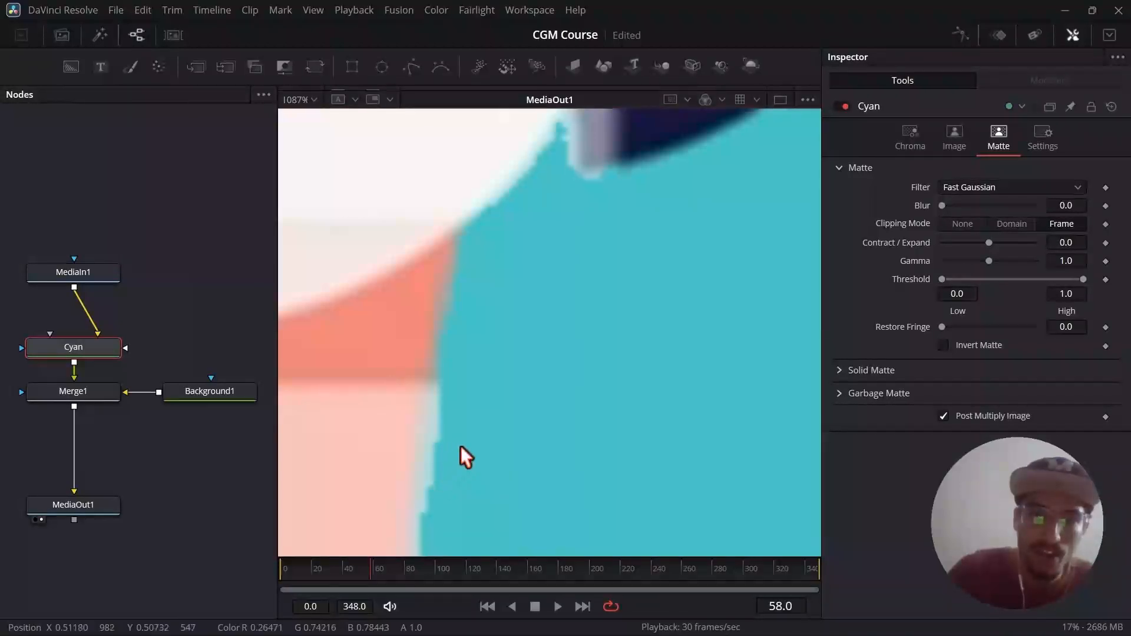
- Try adjusting the Cyan keyer's matte Contract / Expand at the shirt's edge, and reset it to 0.0
scroll(506, 377, down, 6)
scroll(421, 395, up, 5)
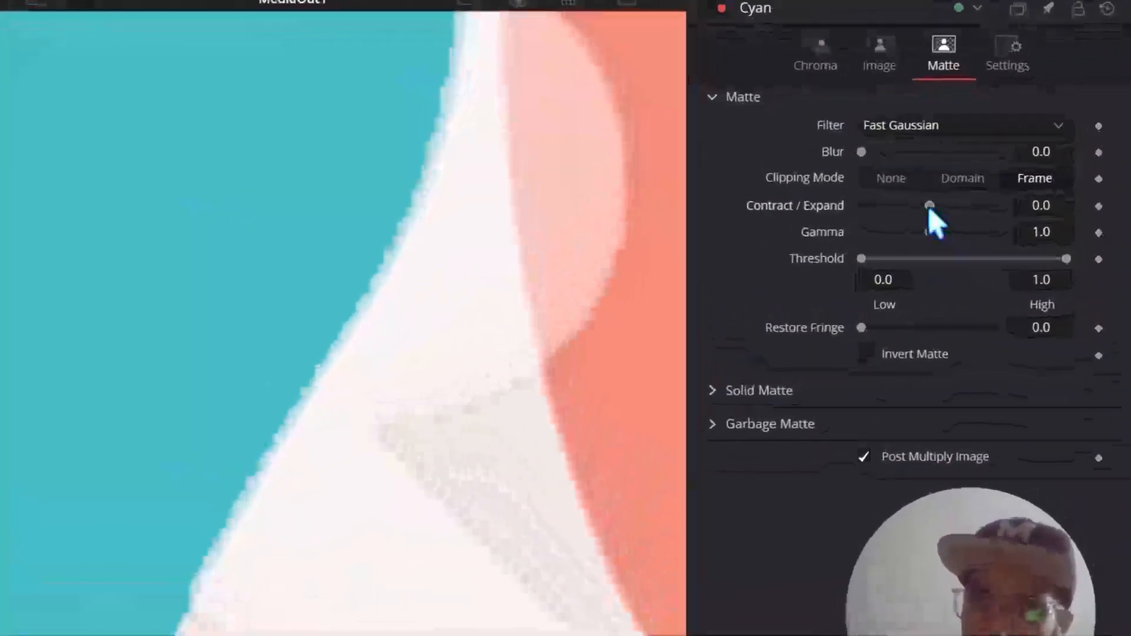
mouse_move(978, 244)
mouse_down()
mouse_move(967, 246)
mouse_move(983, 240)
mouse_up()
double_click(942, 212)
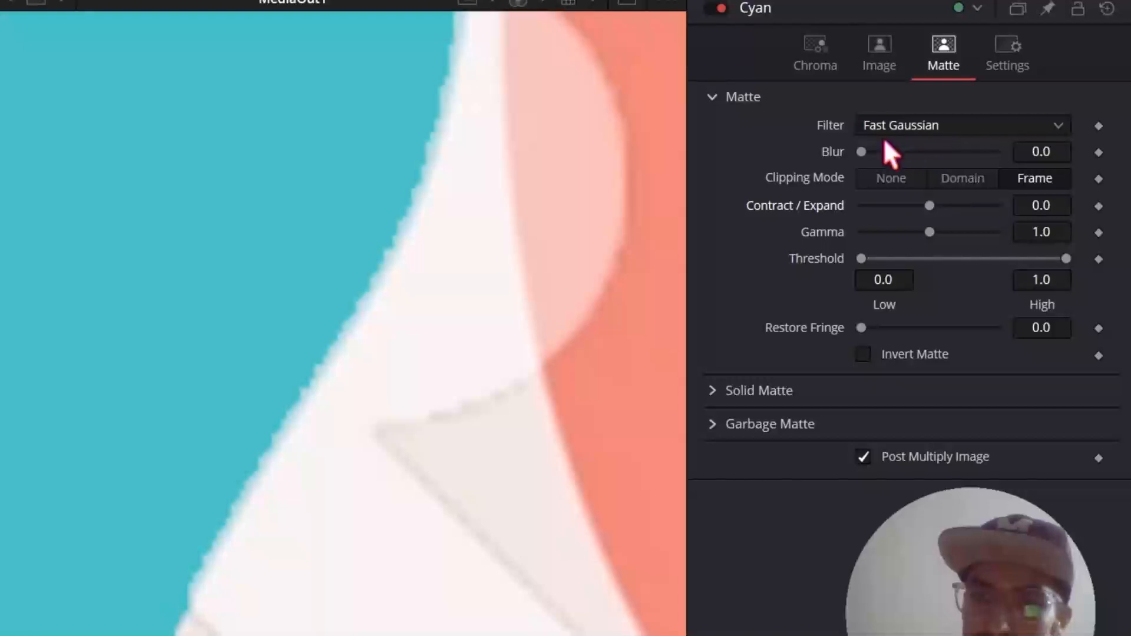
- Set the Cyan keyer's matte Blur to 0.5
drag(865, 152, 872, 152)
click(1041, 151)
text(0.5)
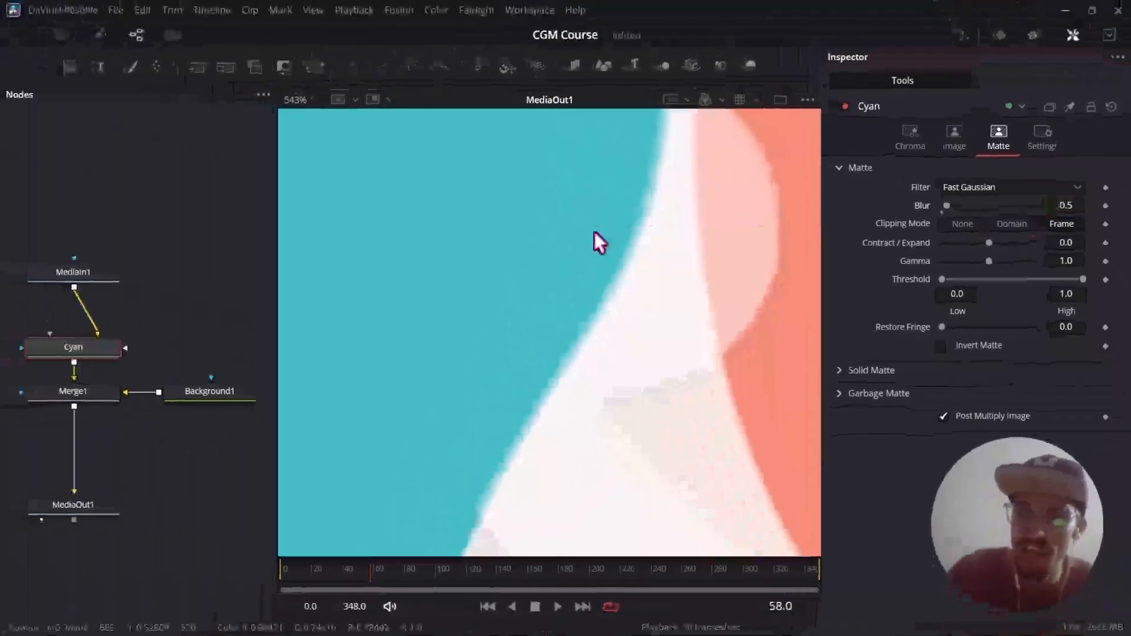
- Fit the whole frame in the viewer and play back the clip to check the blurred cyan key
scroll(439, 217, down, 10)
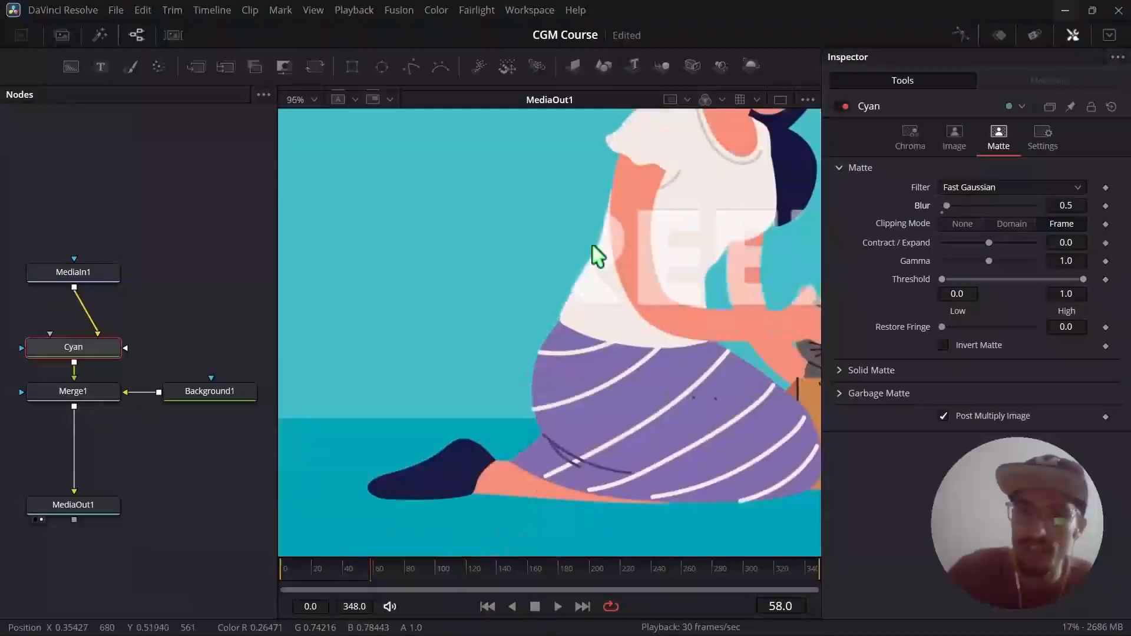
scroll(624, 200, up, 4)
scroll(677, 247, down, 5)
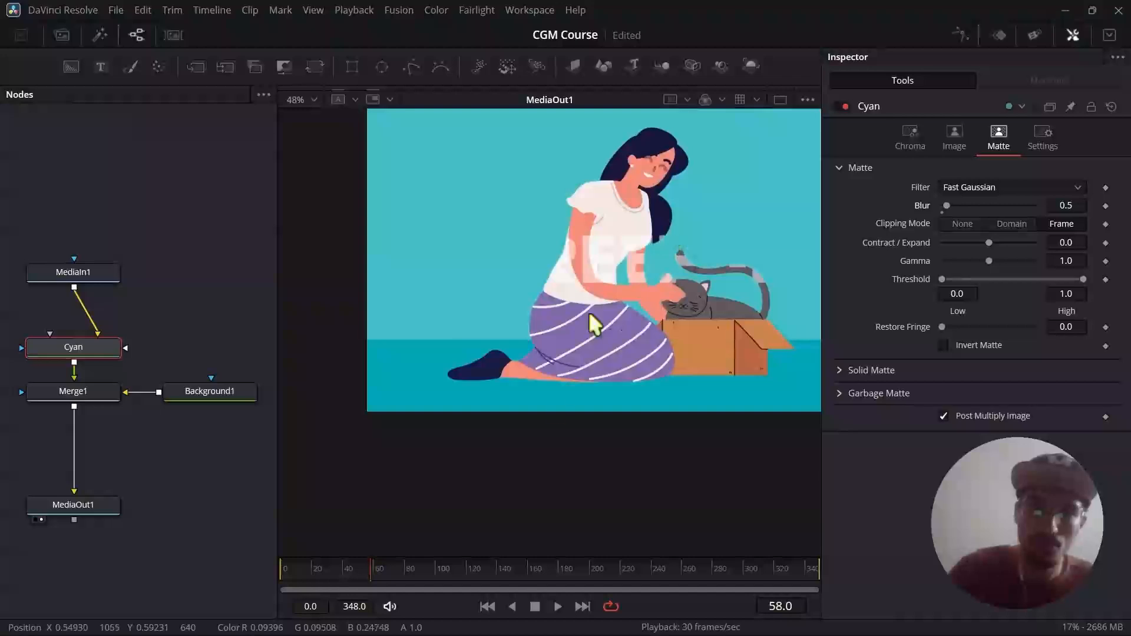
key(ctrl+f)
key(space)
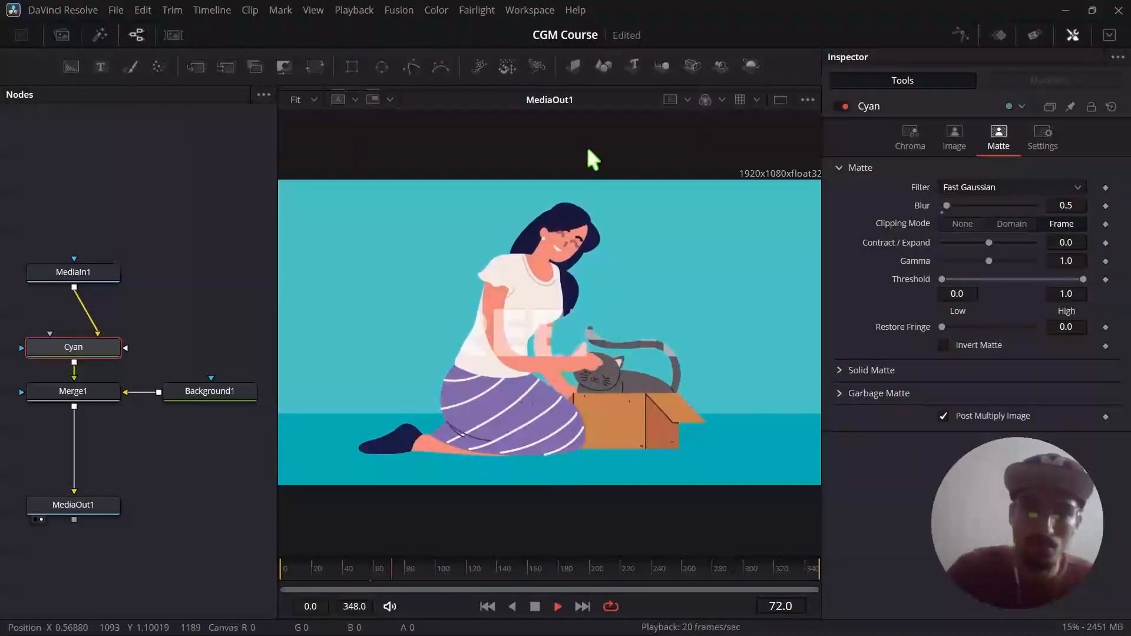
drag(285, 560, 273, 581)
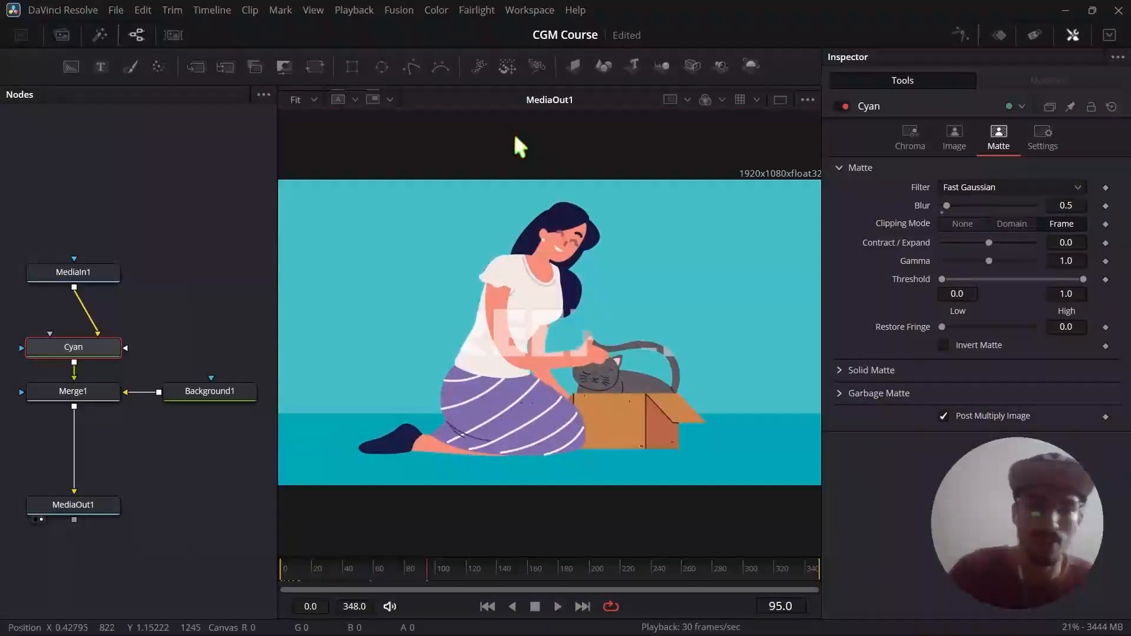
- Examine the watermark remnants over the woman's shirt, arm and hair and over the cat's tail at frame 95
scroll(489, 312, up, 3)
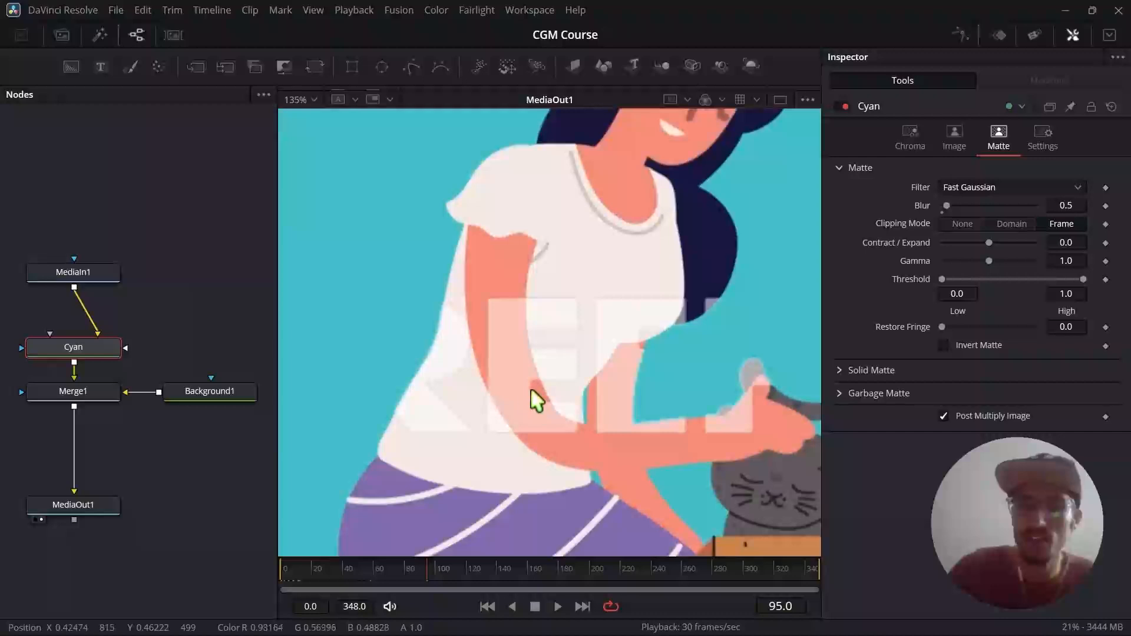
scroll(532, 397, down, 4)
scroll(730, 407, up, 4)
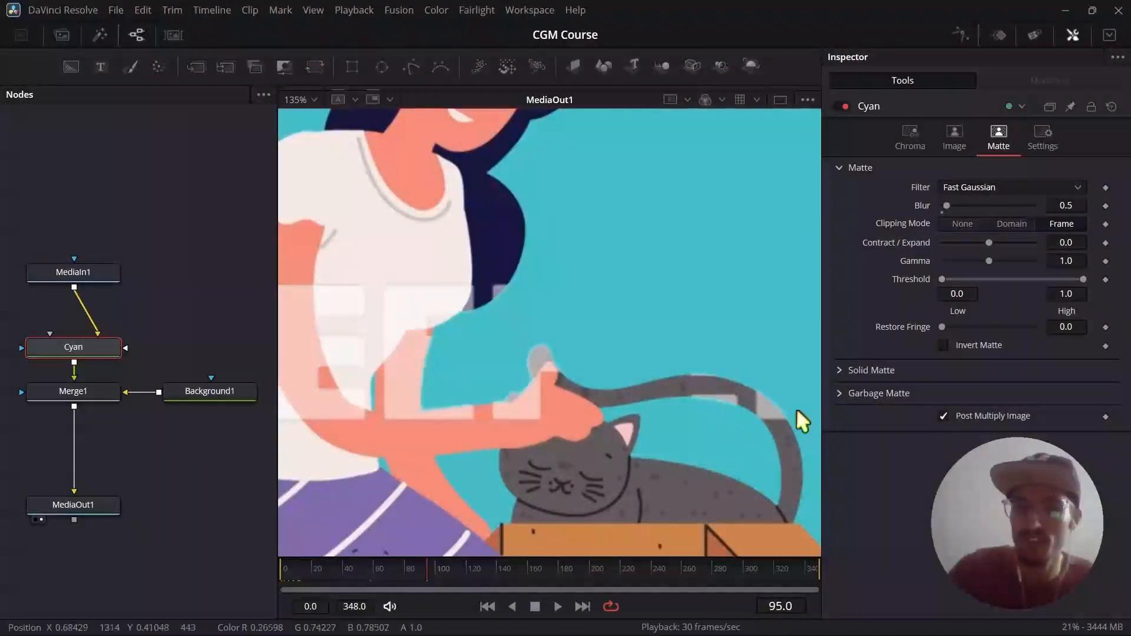
scroll(602, 391, down, 4)
scroll(421, 401, up, 4)
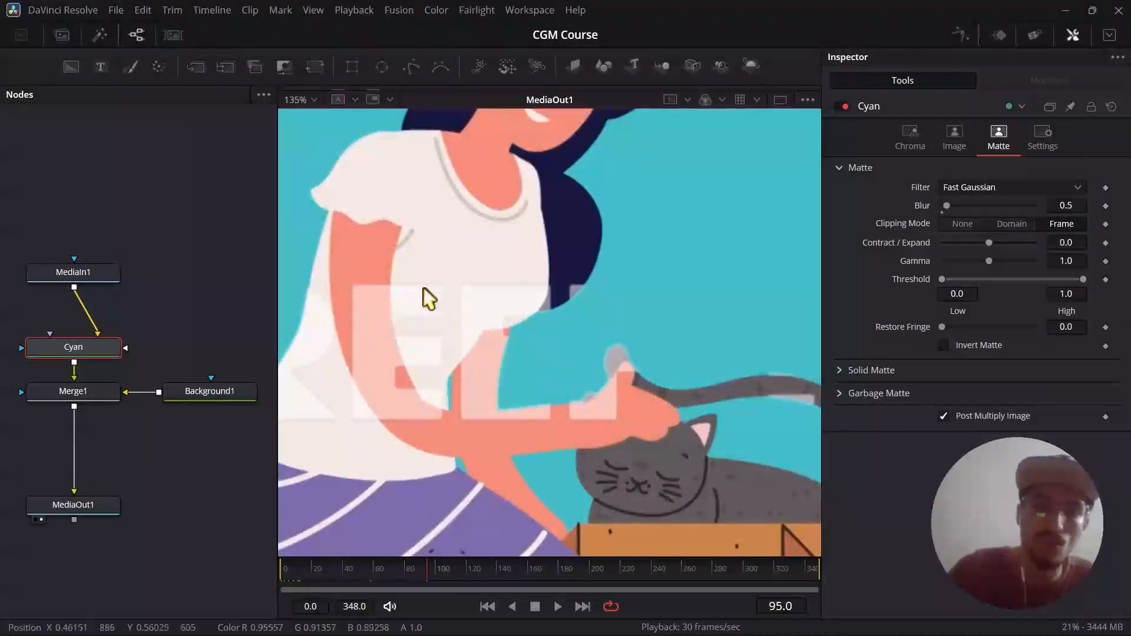
scroll(457, 330, down, 4)
scroll(514, 347, up, 3)
scroll(429, 336, down, 4)
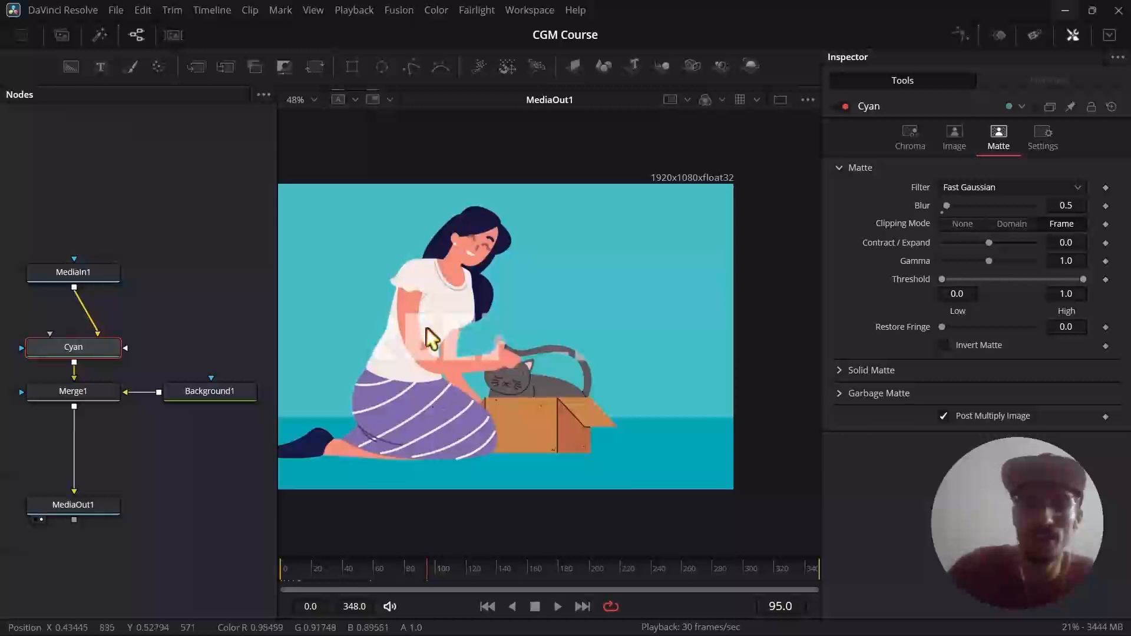
scroll(422, 332, up, 3)
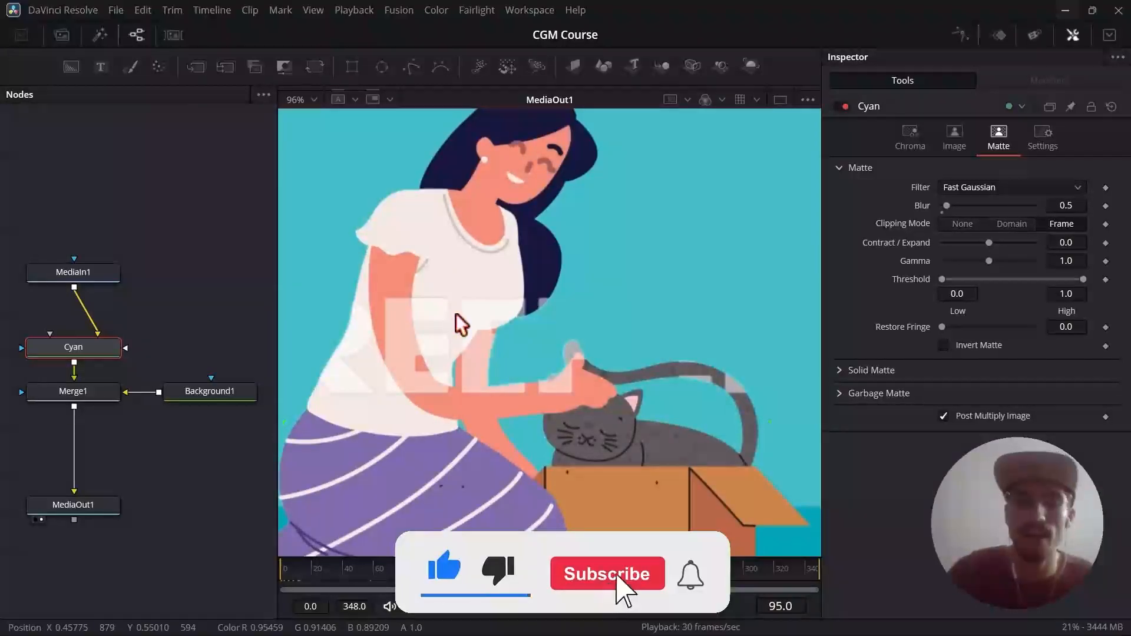
scroll(543, 325, down, 2)
scroll(645, 369, up, 4)
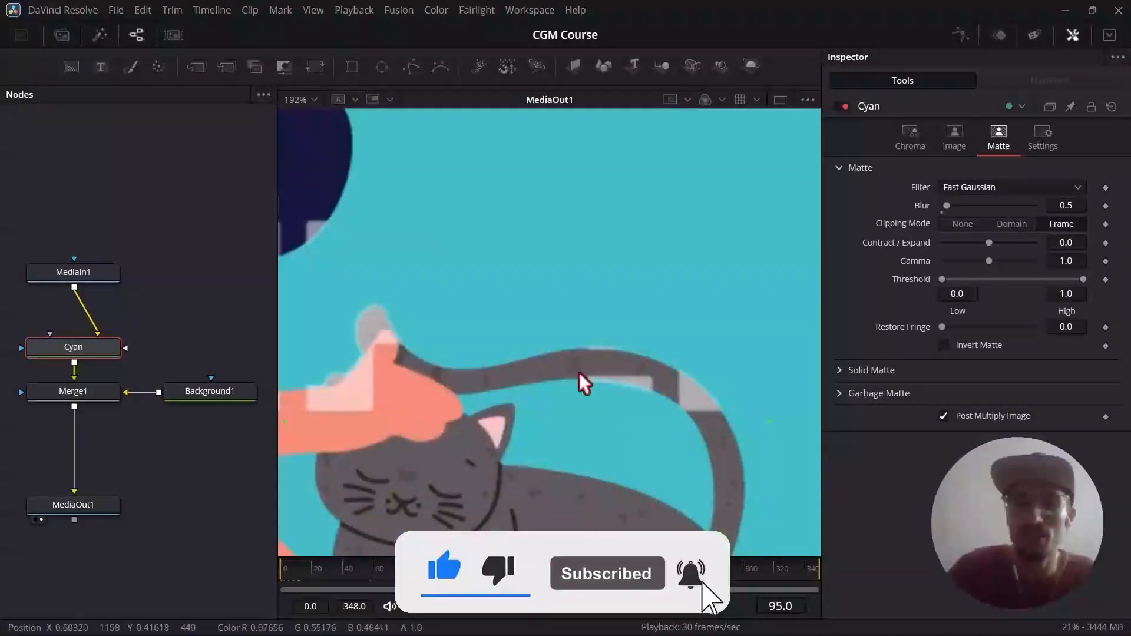
scroll(561, 343, down, 4)
scroll(458, 343, up, 4)
scroll(501, 352, down, 4)
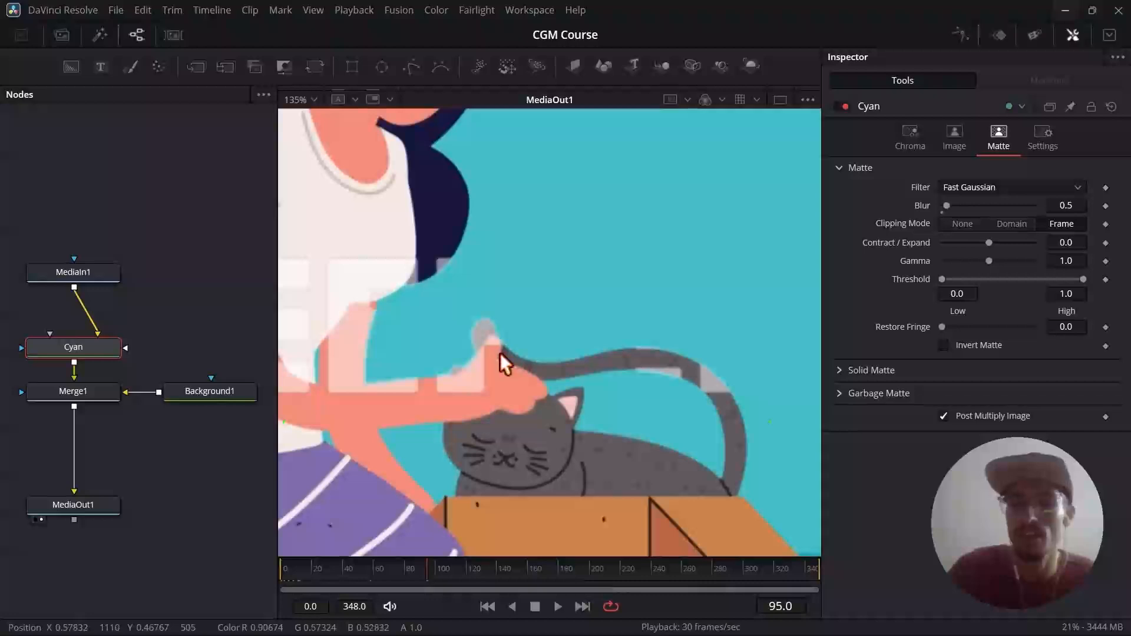
scroll(659, 354, up, 4)
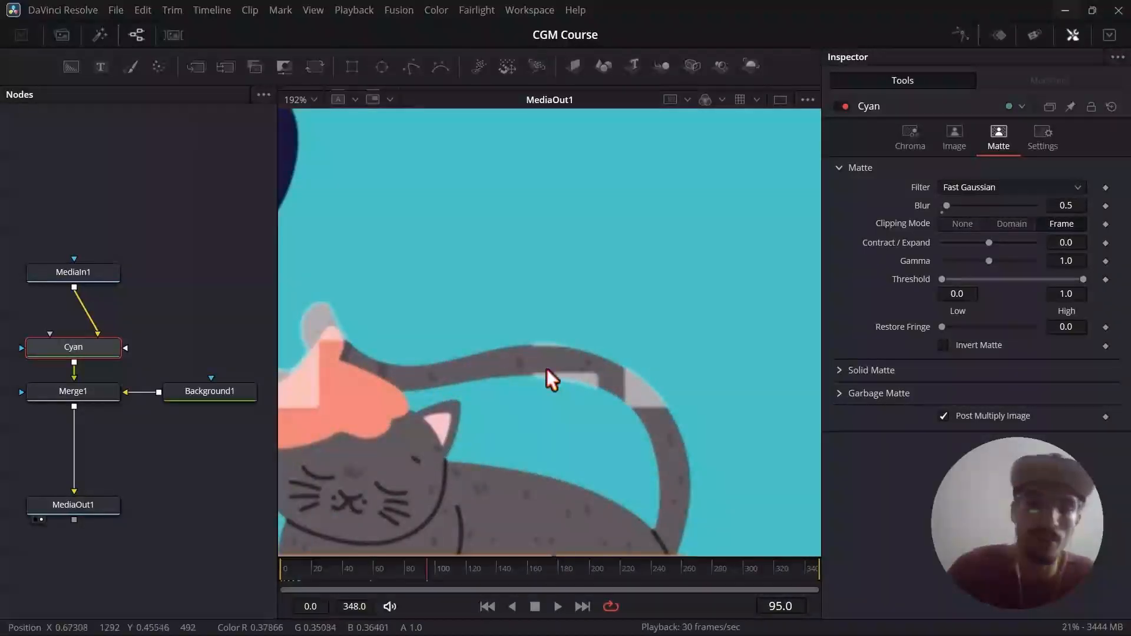
scroll(547, 370, down, 4)
scroll(420, 357, up, 4)
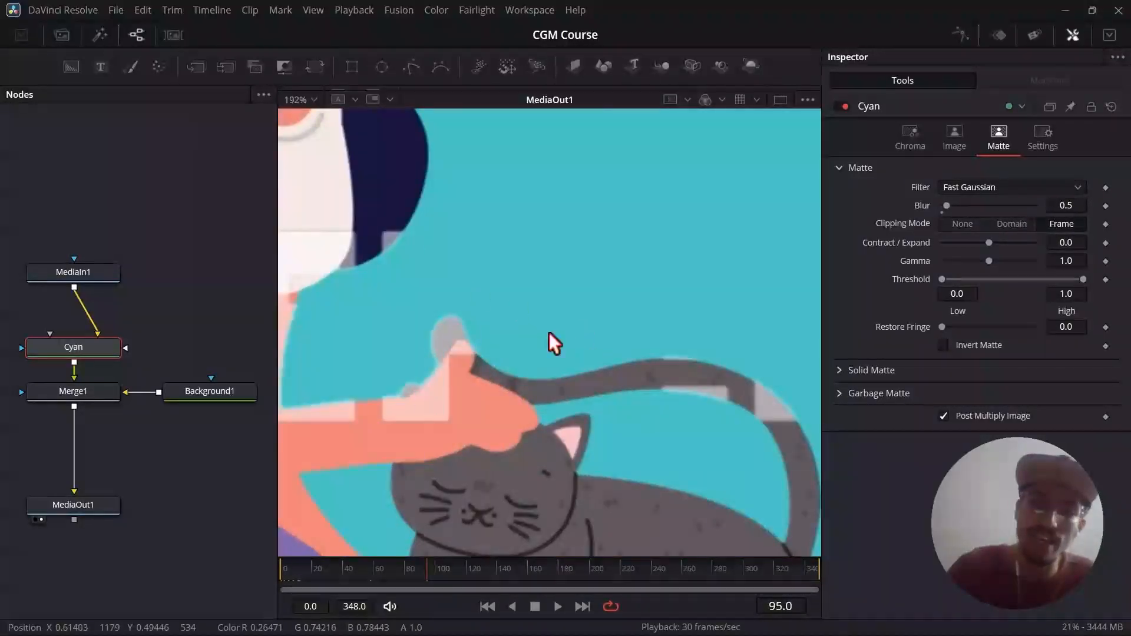
scroll(549, 333, down, 5)
scroll(442, 347, up, 3)
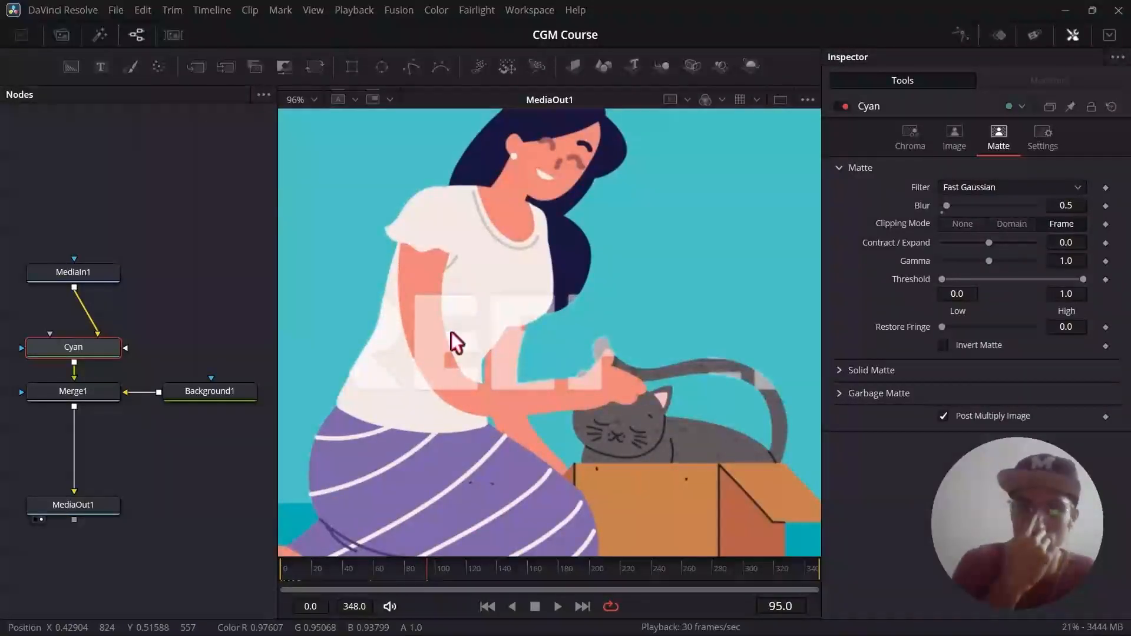
scroll(119, 412, down, 2)
scroll(112, 394, up, 2)
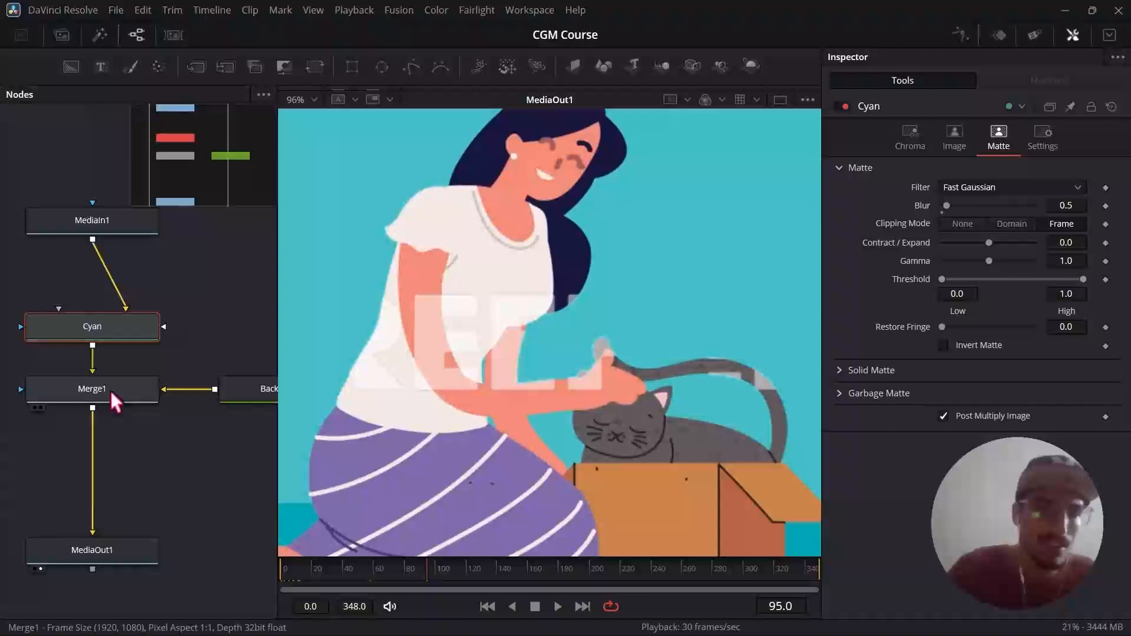
- Add a Chroma Keyer node between Merge1 and MediaOut1, and move MediaOut1 further down to make room
click(111, 392)
scroll(147, 404, down, 3)
scroll(119, 408, up, 4)
scroll(118, 413, down, 2)
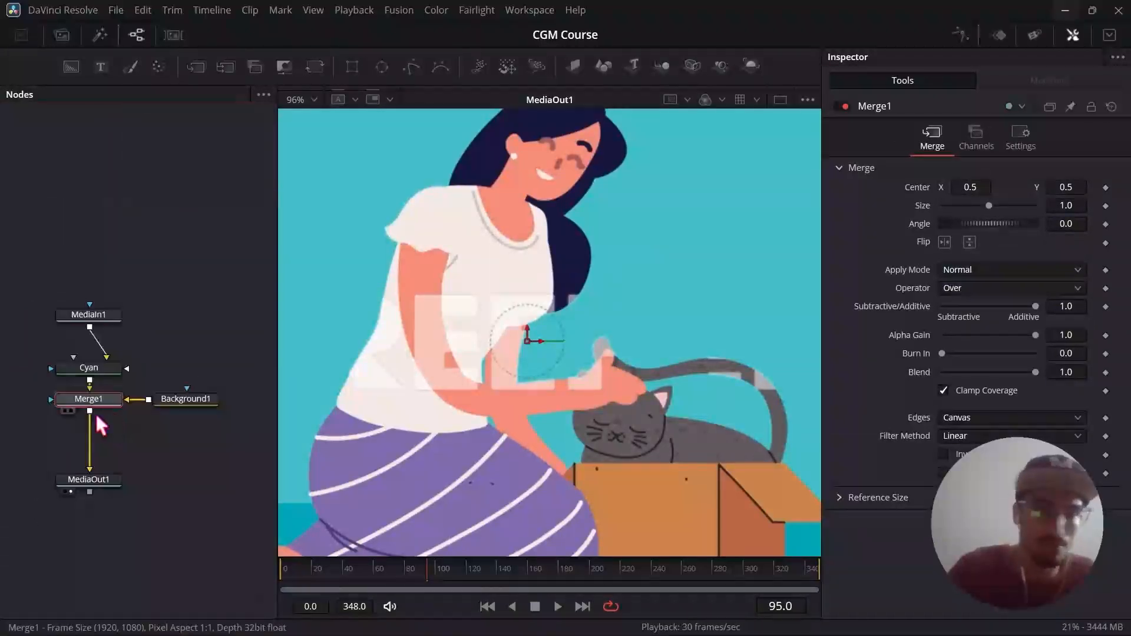
scroll(96, 412, up, 1)
scroll(424, 395, down, 2)
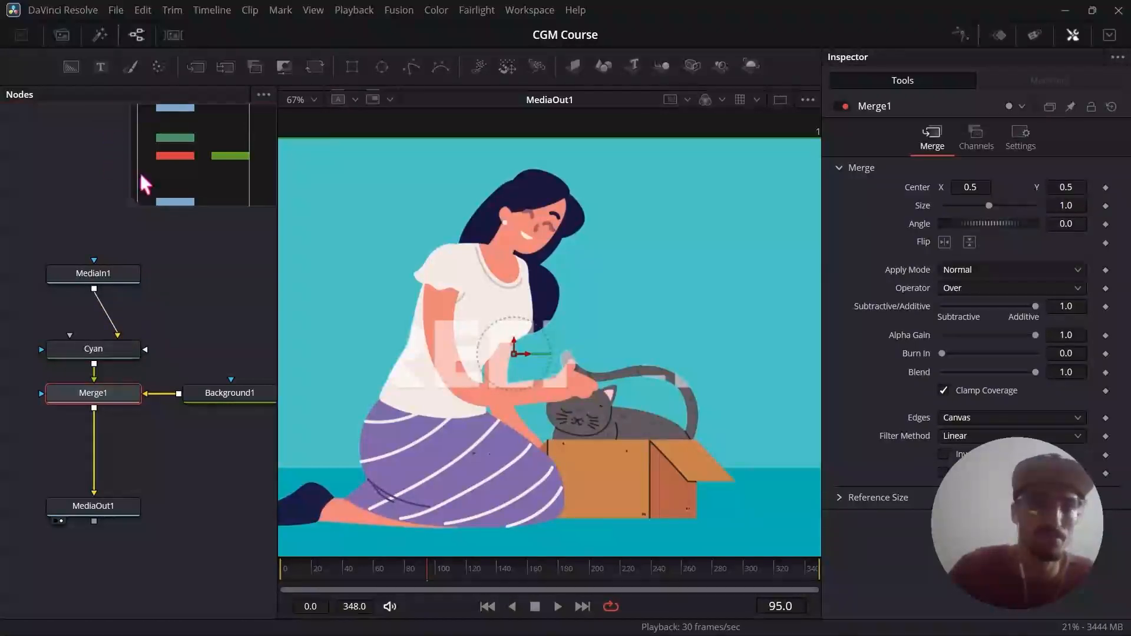
key(shift+space)
text(Chroma Keyer)
click(613, 444)
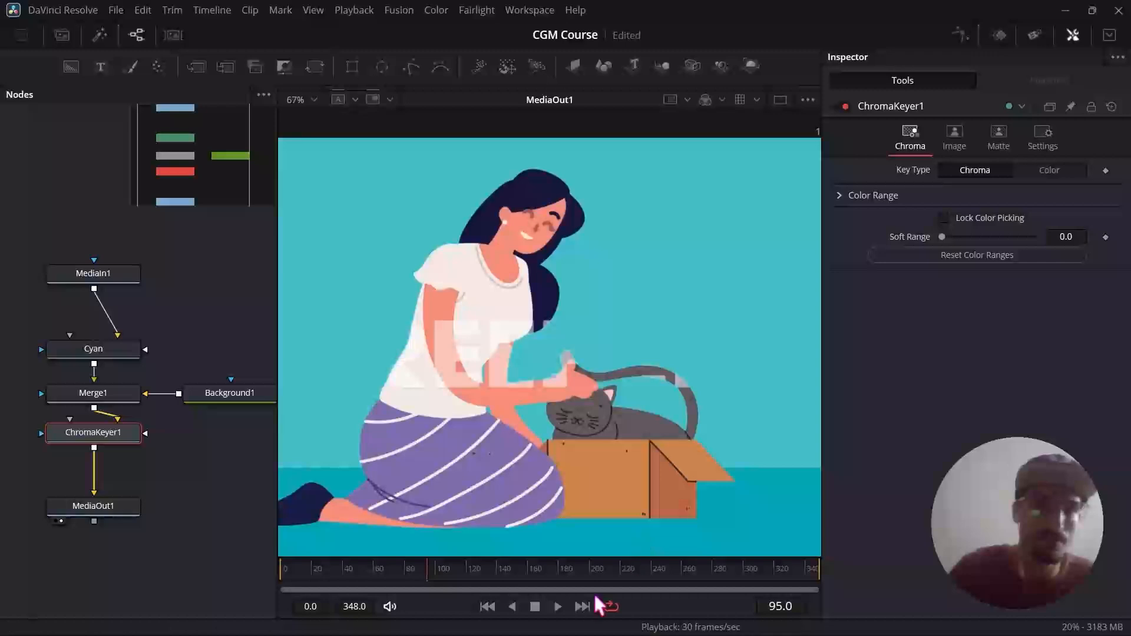
drag(112, 511, 112, 596)
- Rename the new Chroma Keyer node as white
click(112, 432)
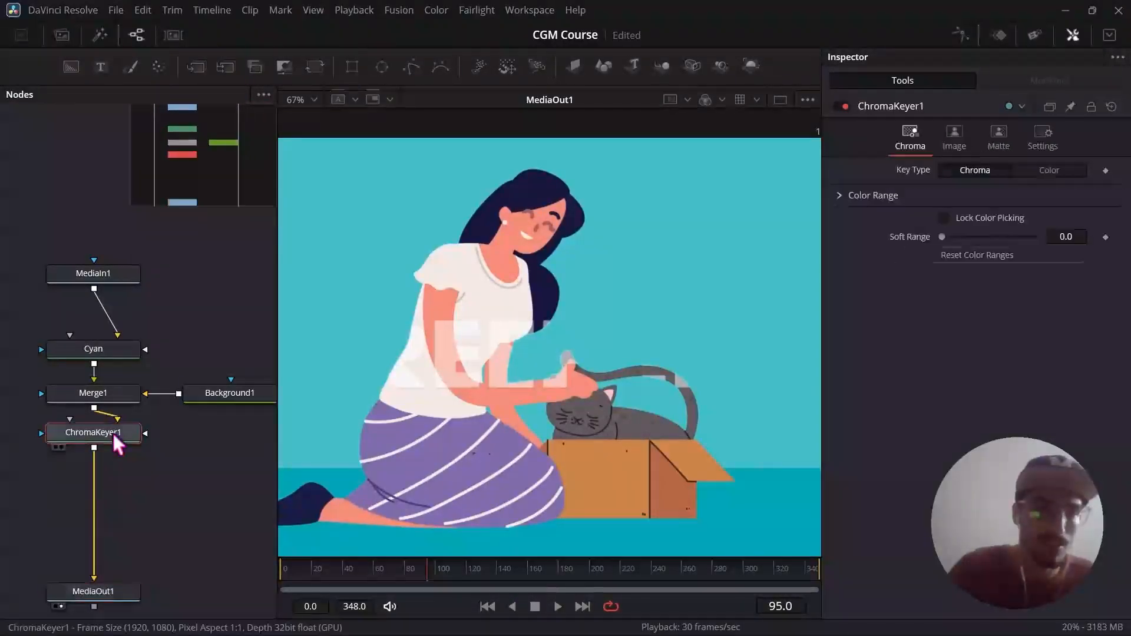
key(F2)
key(BackSpace)
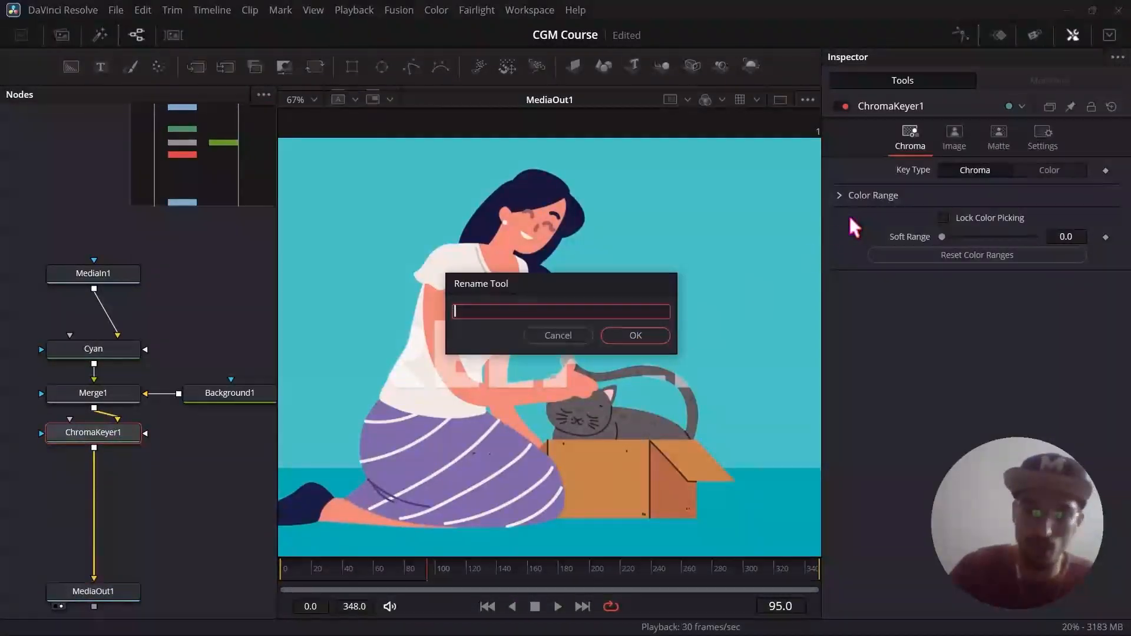
text(wtit)
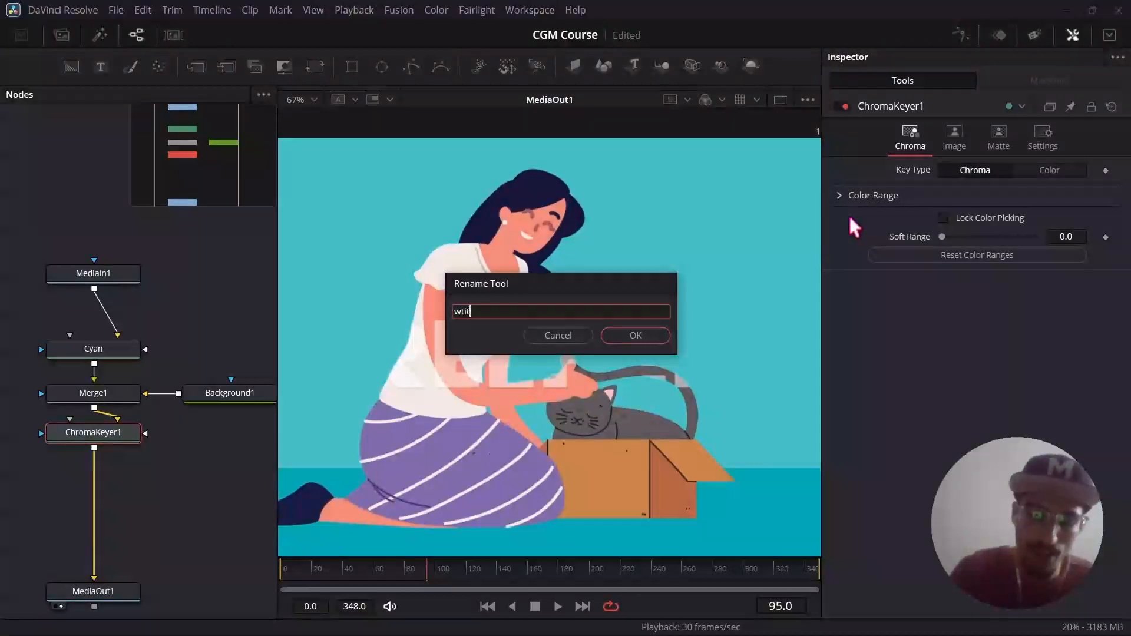
key(BackSpace)
key(BackSpace)
key(BackSpace)
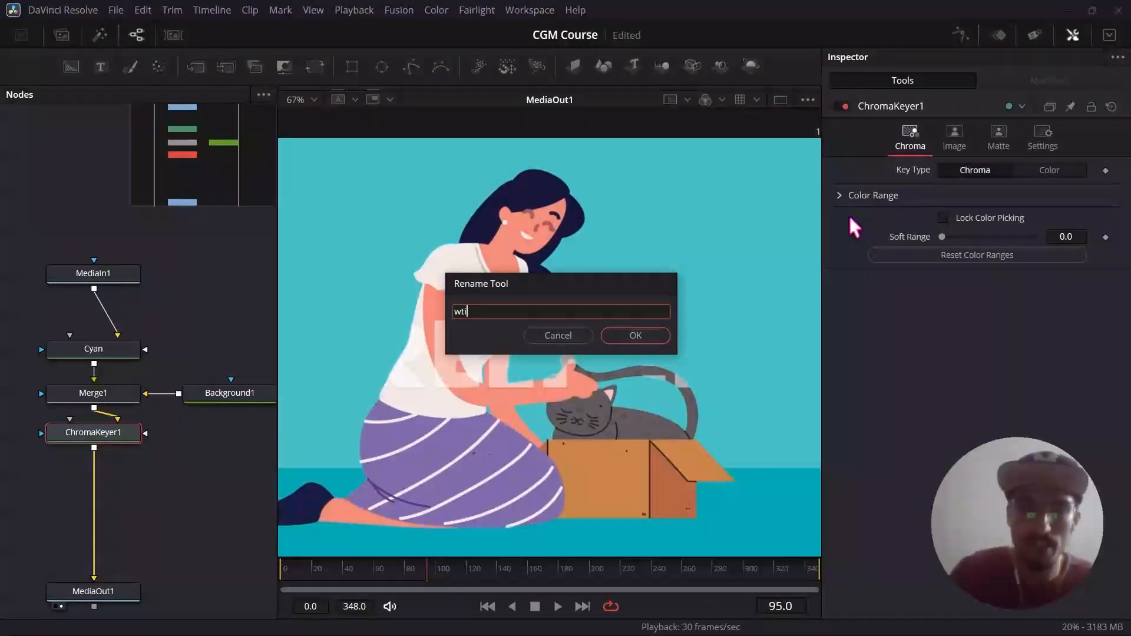
text(te)
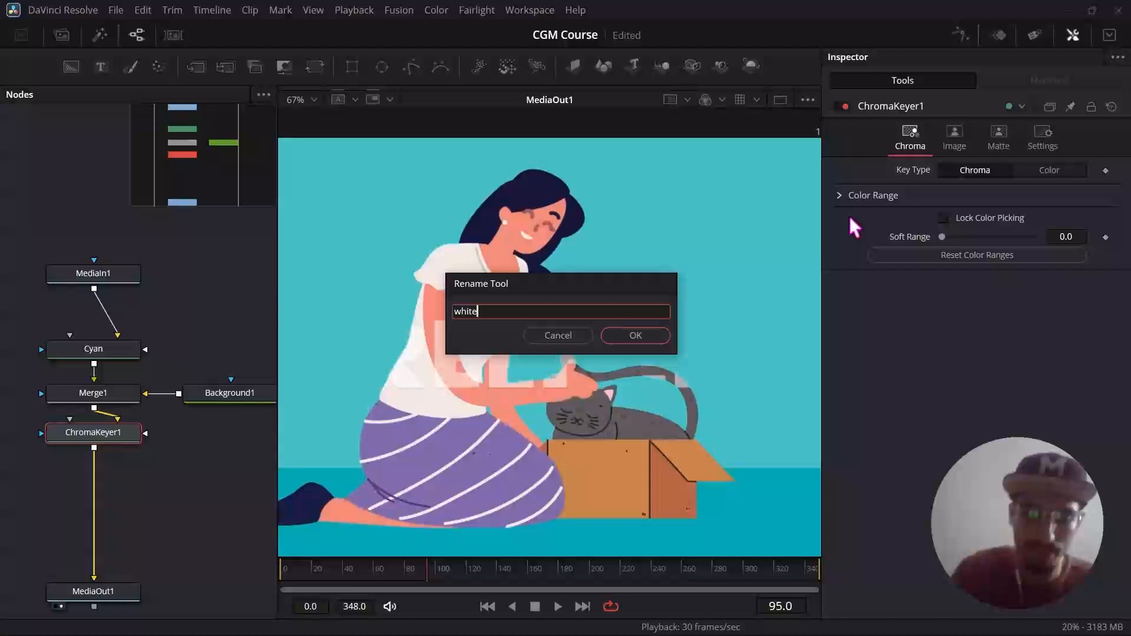
key(Return)
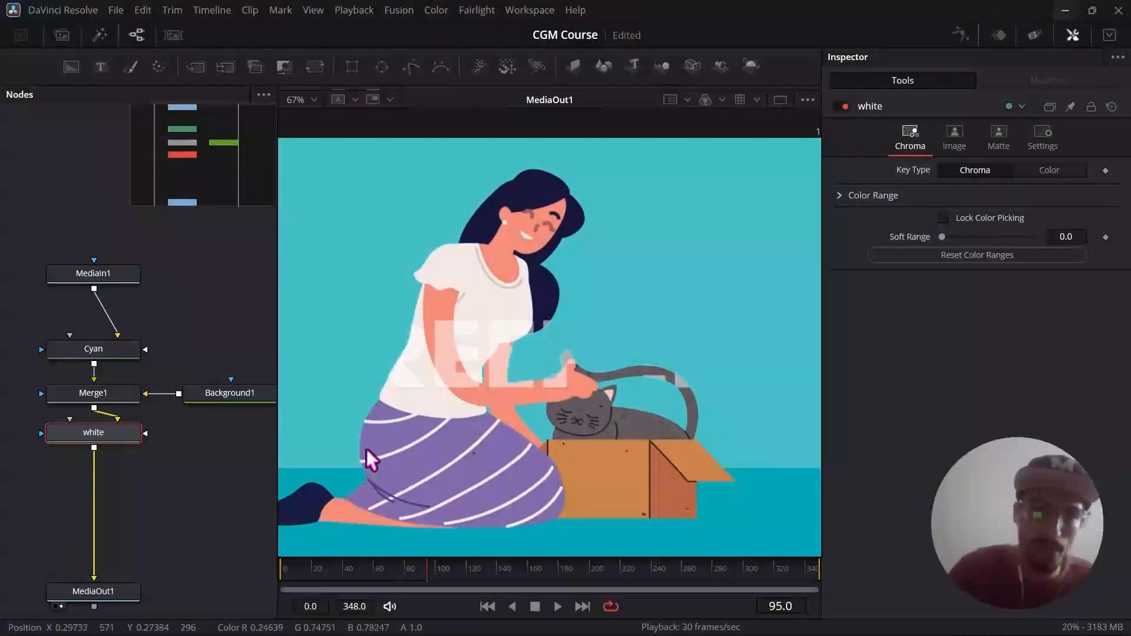
- Examine the whitish watermark letters over the woman's shirt and arm up close
scroll(370, 448, up, 4)
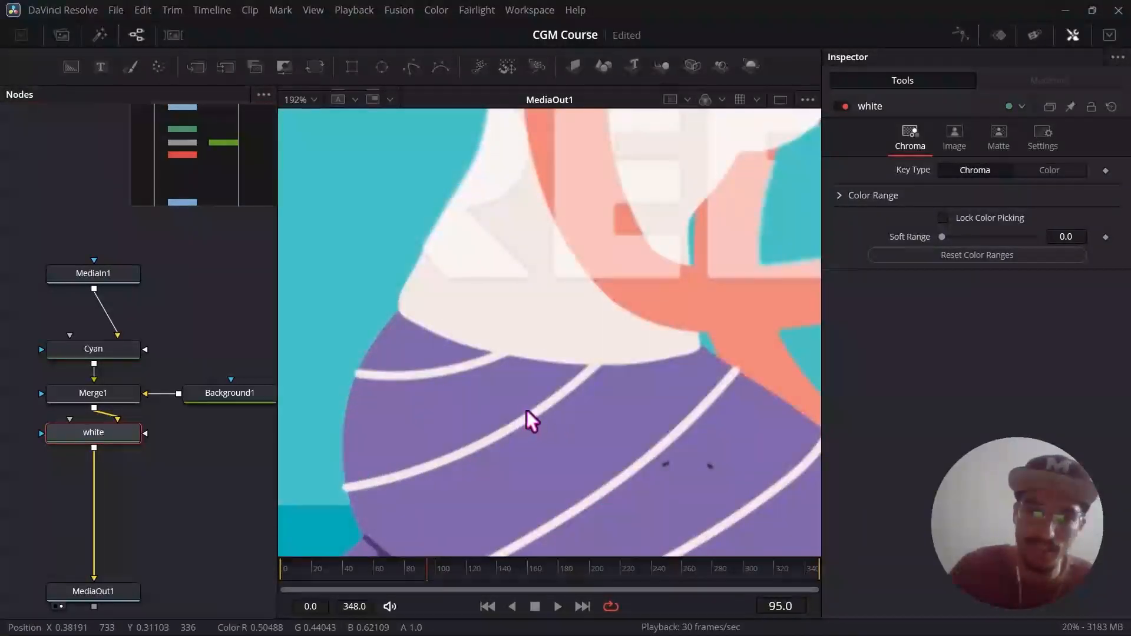
scroll(493, 392, down, 1)
scroll(560, 376, down, 4)
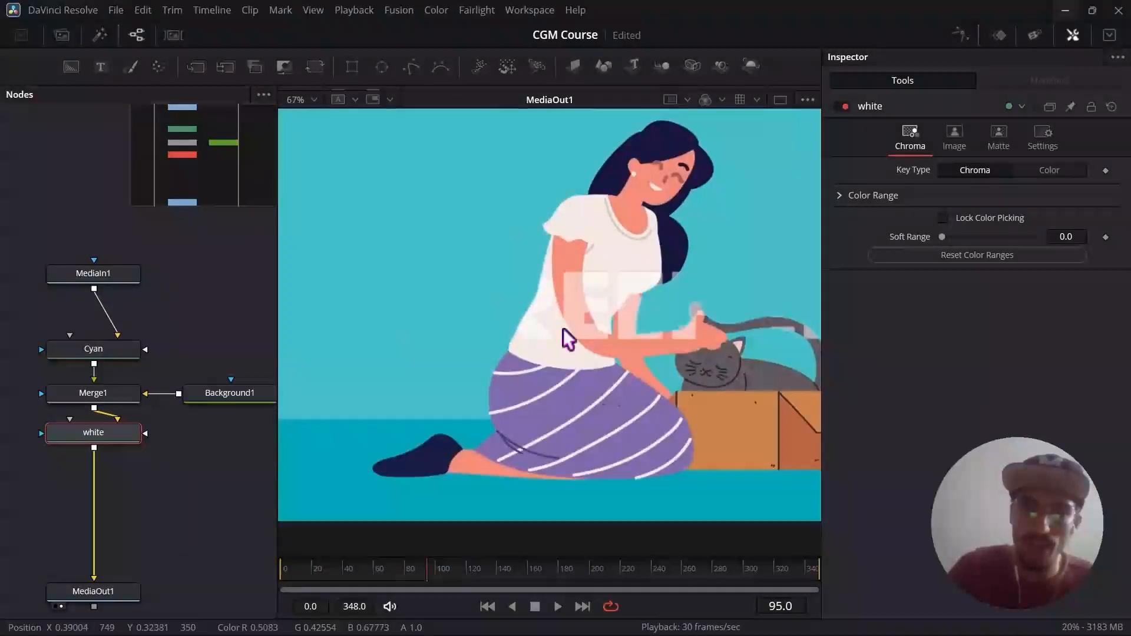
scroll(691, 165, up, 3)
scroll(648, 174, up, 3)
scroll(557, 236, down, 5)
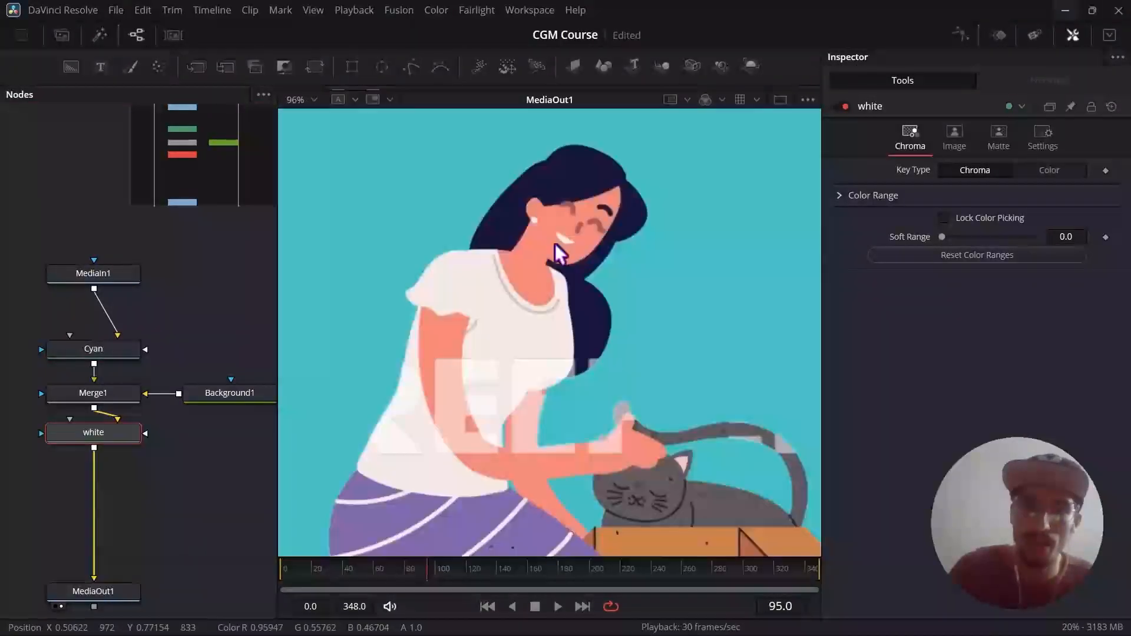
scroll(475, 354, up, 3)
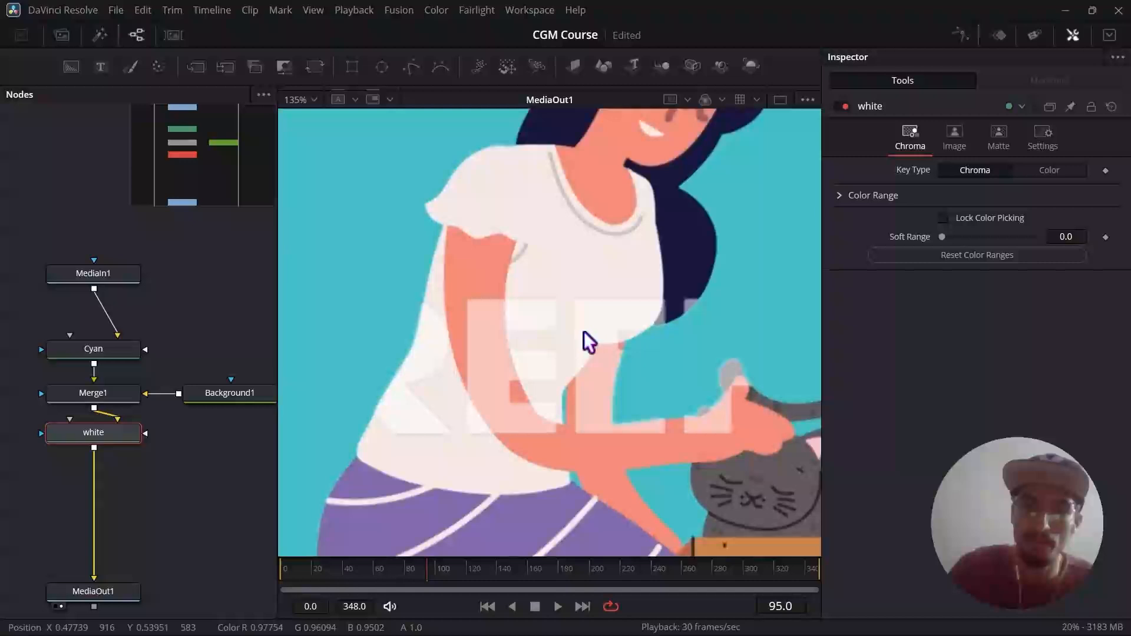
scroll(551, 318, up, 3)
scroll(538, 300, up, 1)
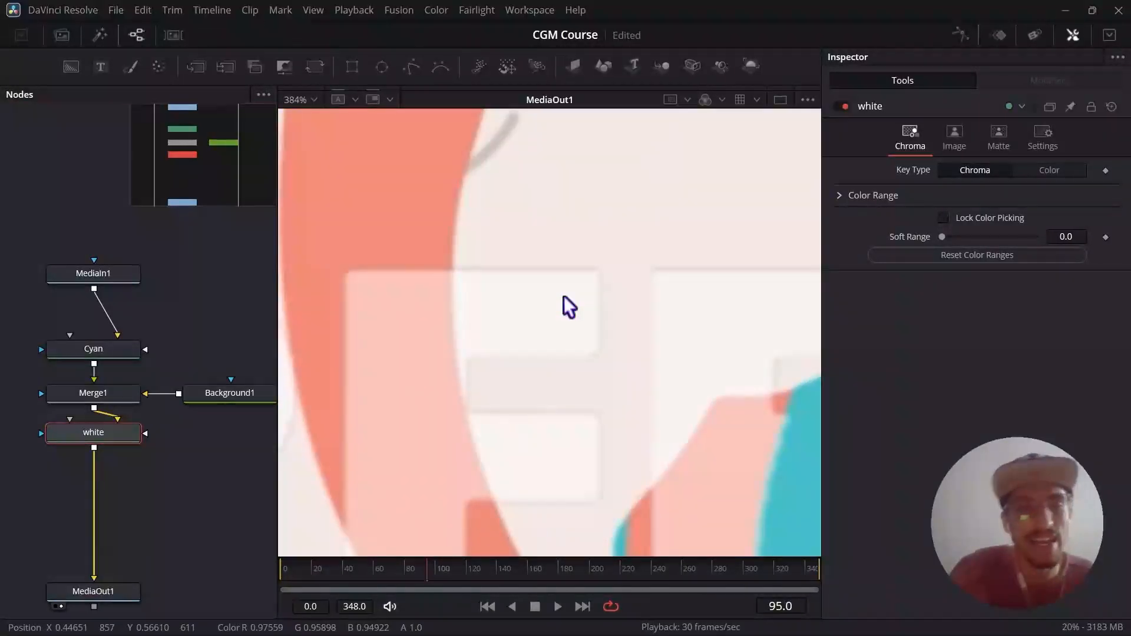
scroll(559, 301, down, 2)
scroll(558, 308, down, 1)
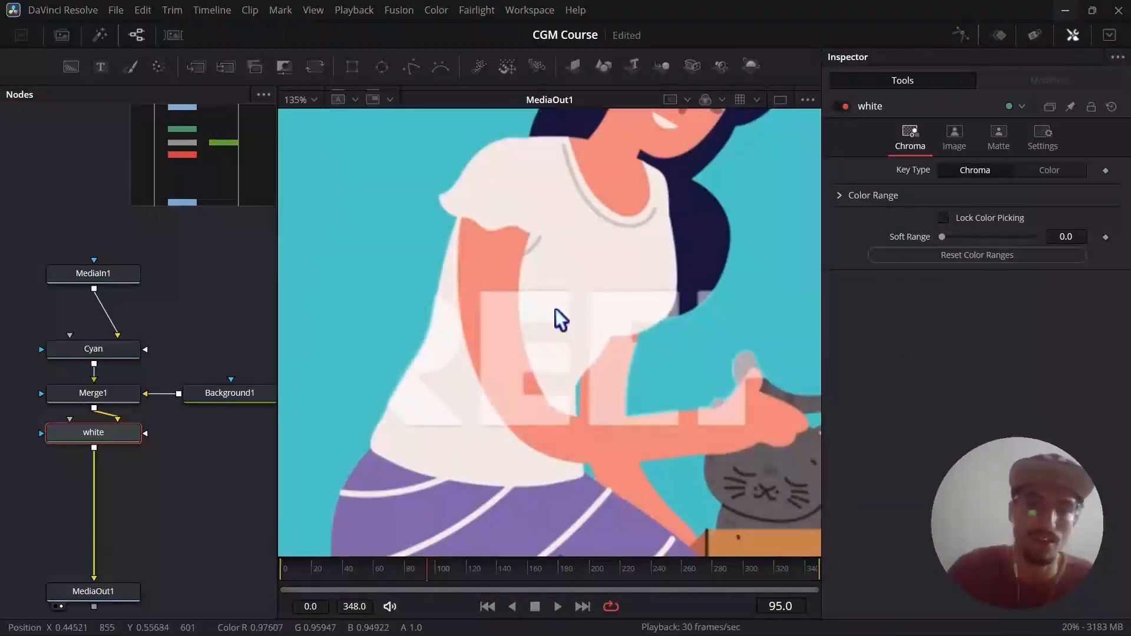
scroll(556, 309, up, 2)
scroll(537, 301, down, 2)
scroll(531, 304, up, 2)
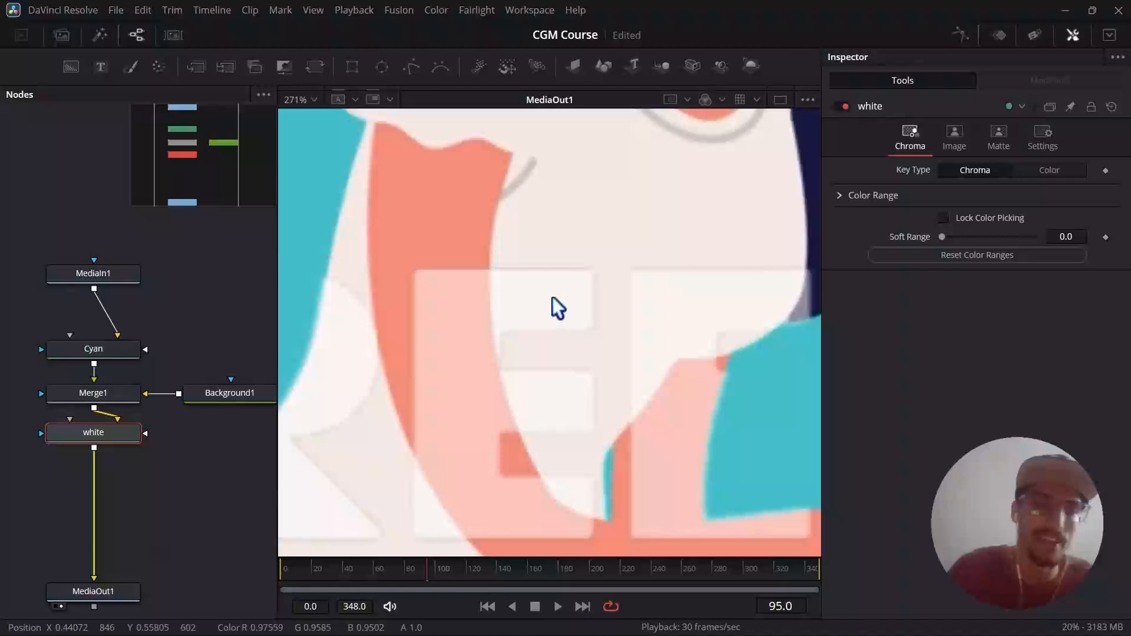
scroll(554, 311, down, 2)
scroll(517, 312, up, 1)
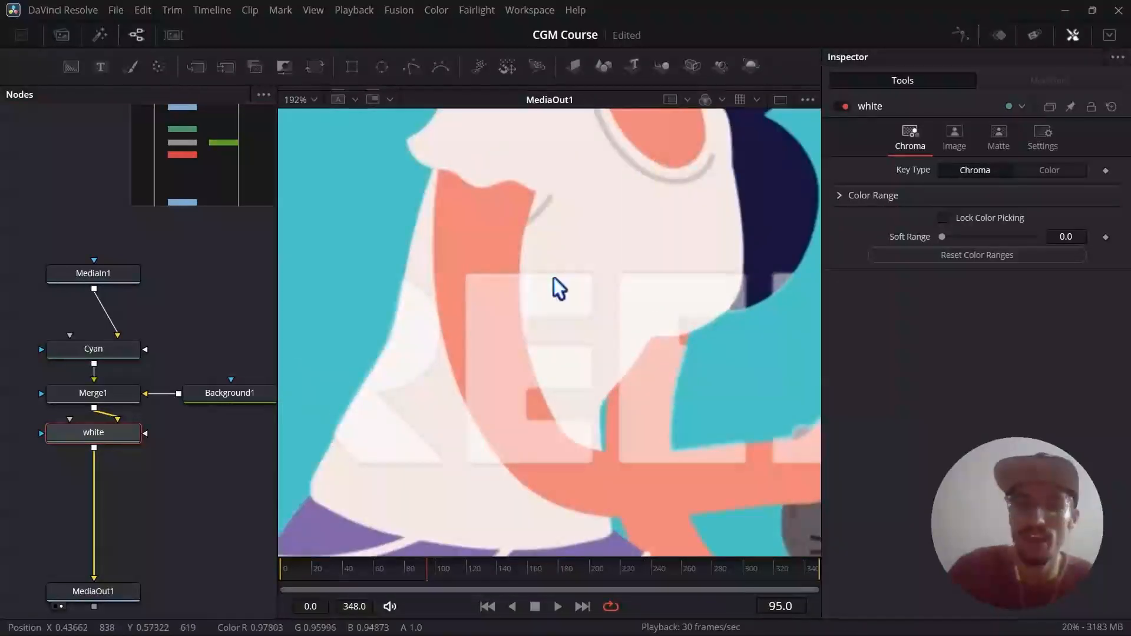
- Sample the whitish watermark letters over the woman's shirt with the white Chroma Keyer at frame 95, showing its matte settings
drag(96, 437, 97, 443)
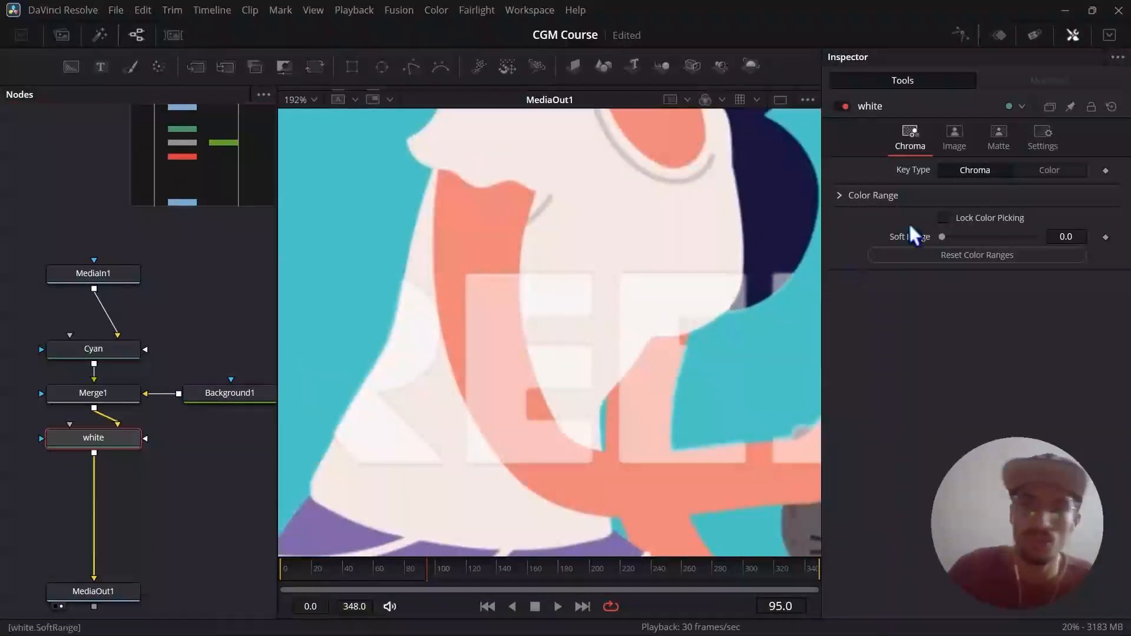
click(958, 140)
click(997, 141)
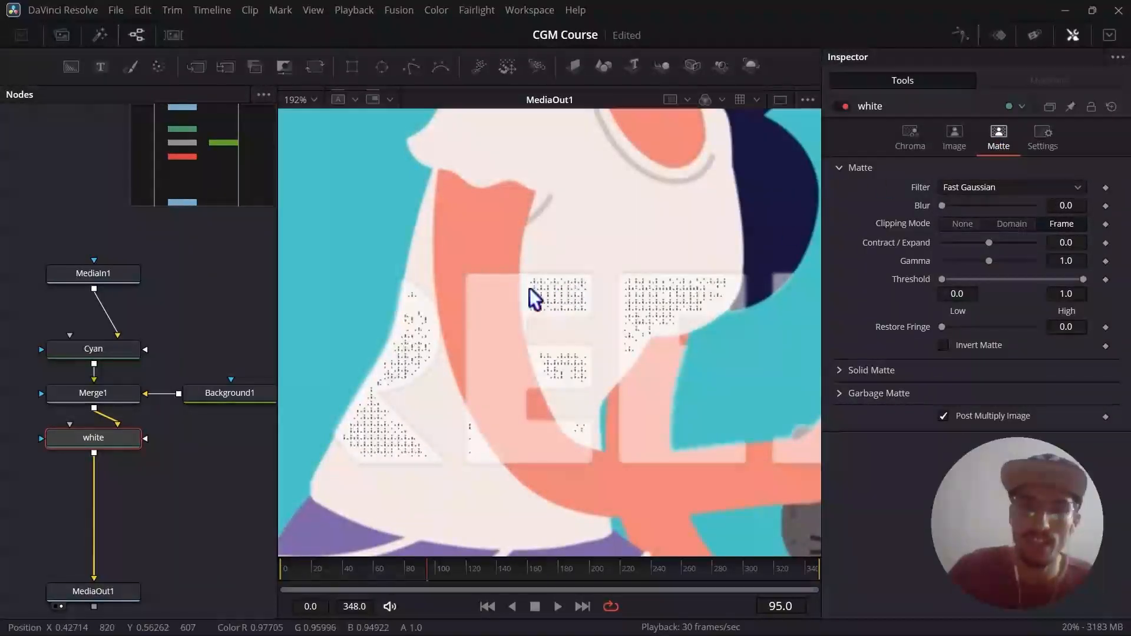
scroll(559, 311, up, 3)
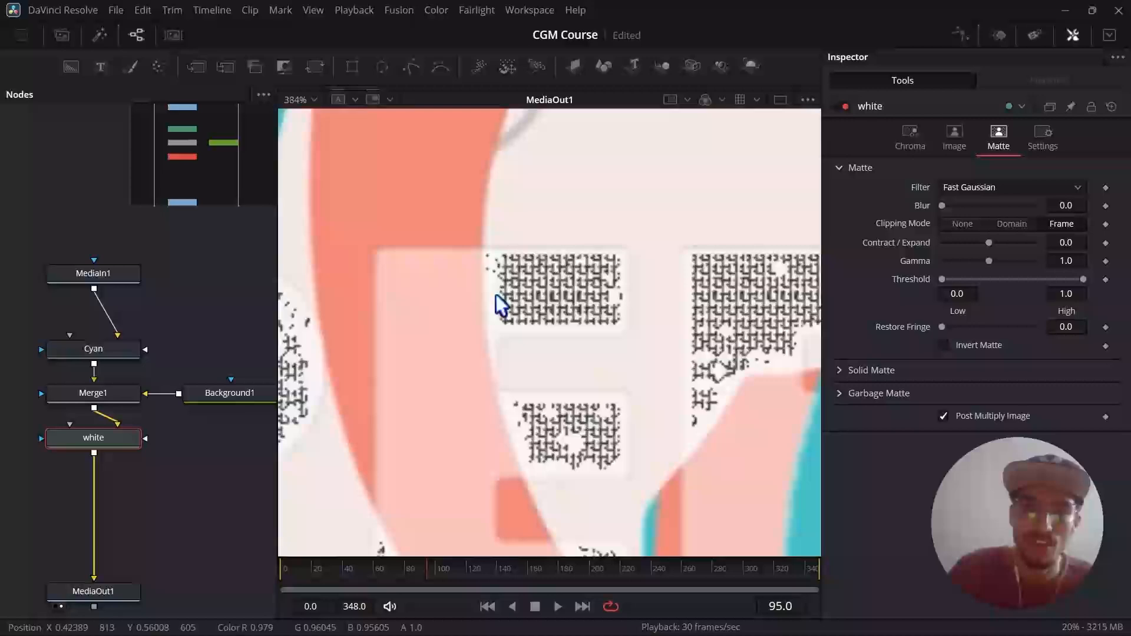
scroll(583, 302, up, 1)
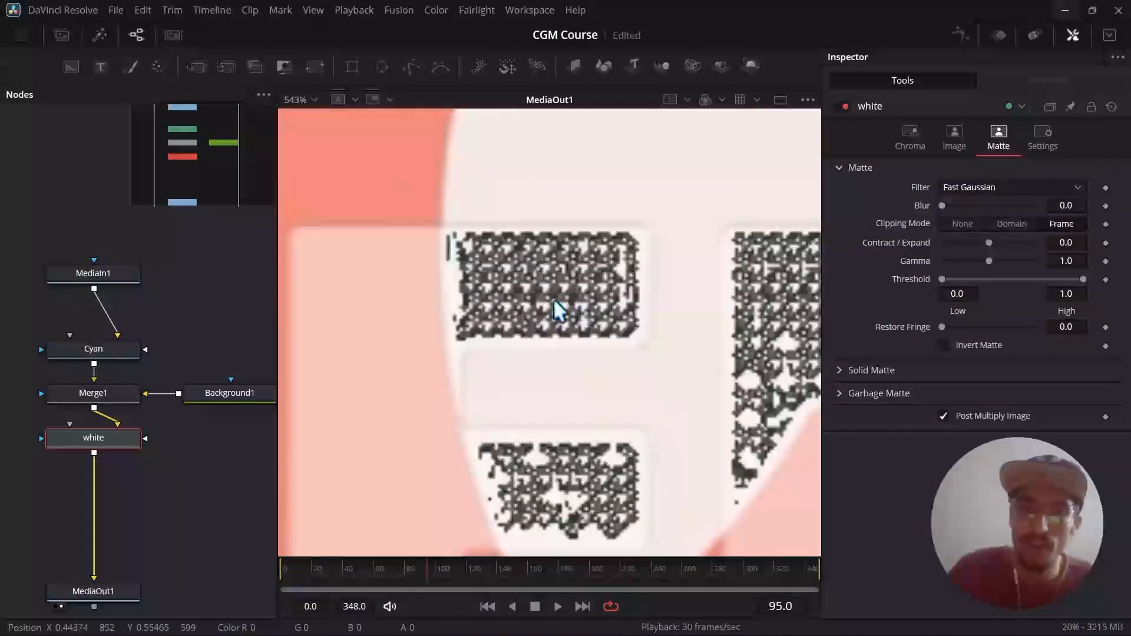
scroll(504, 294, up, 2)
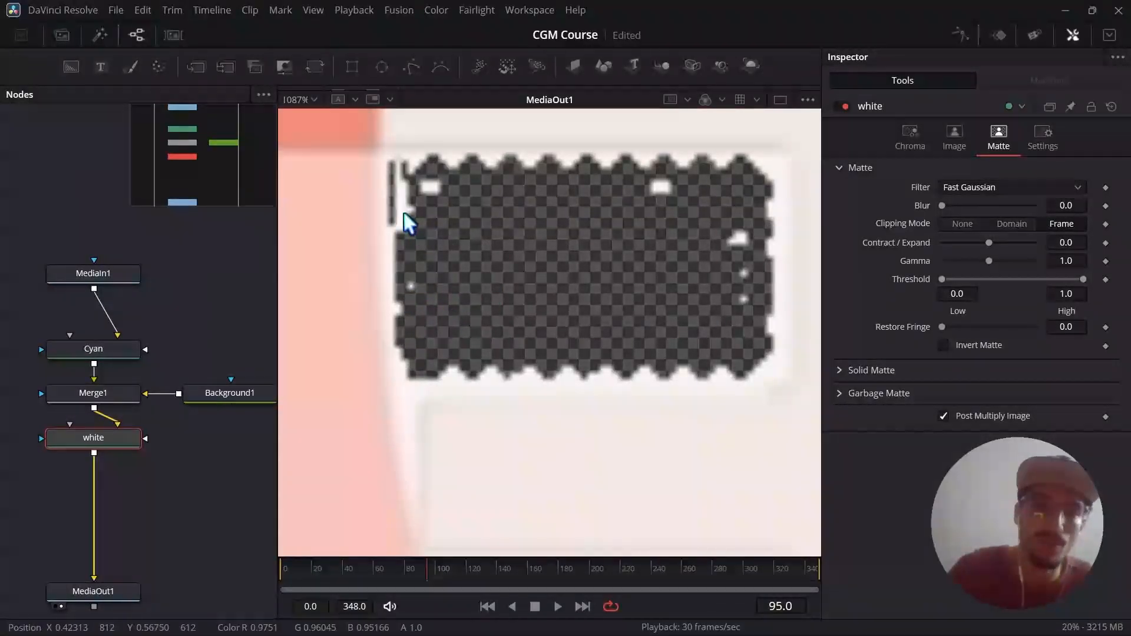
- Add the remaining opaque specks inside the letter at the shirt's side to the white key at frame 95
scroll(429, 185, down, 6)
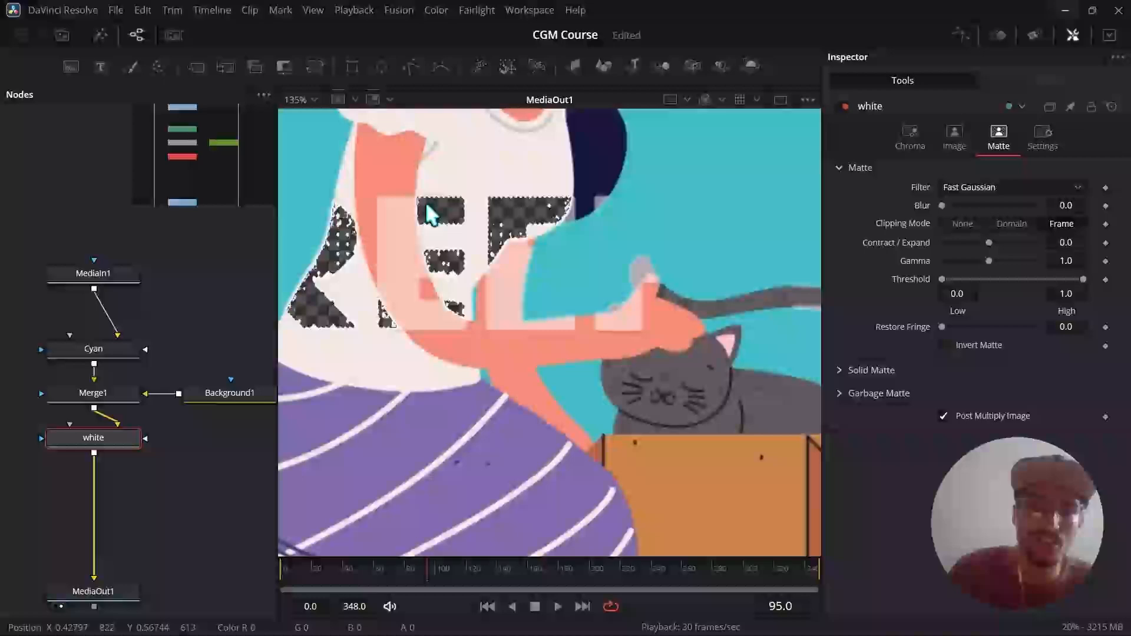
scroll(430, 221, up, 3)
scroll(470, 310, down, 2)
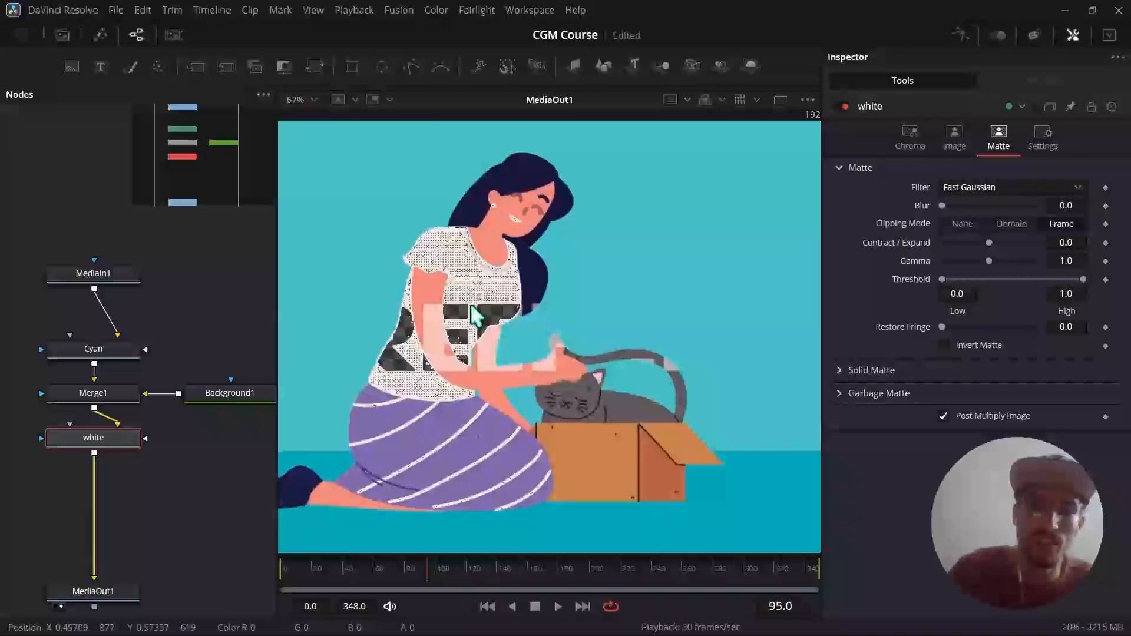
scroll(438, 284, up, 2)
scroll(449, 357, up, 2)
scroll(459, 370, down, 2)
scroll(455, 363, up, 4)
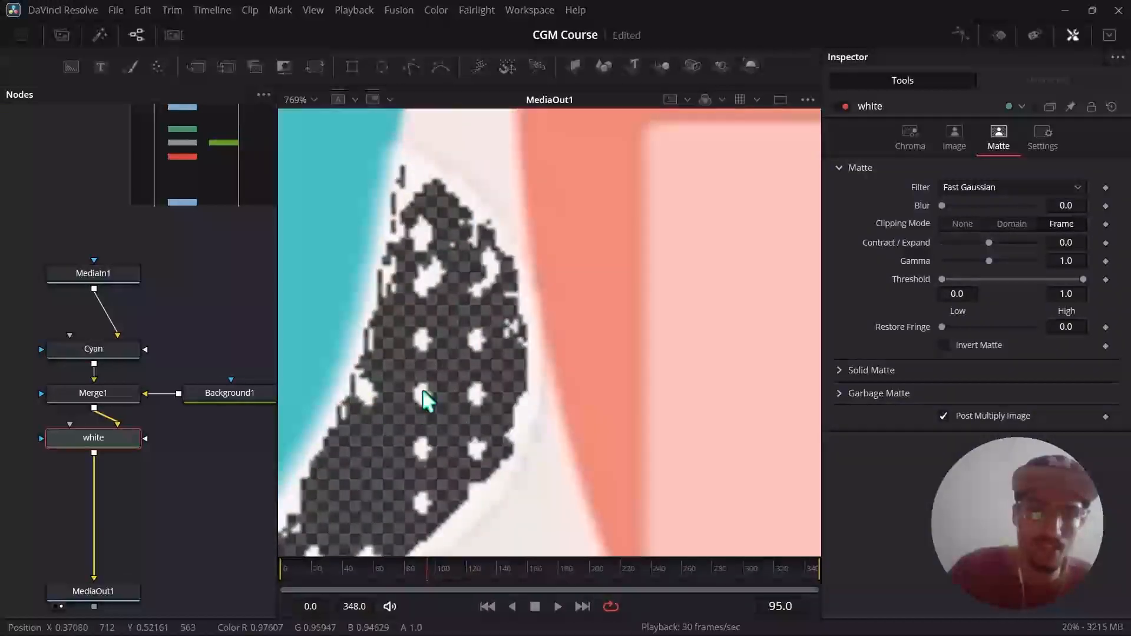
scroll(362, 390, up, 2)
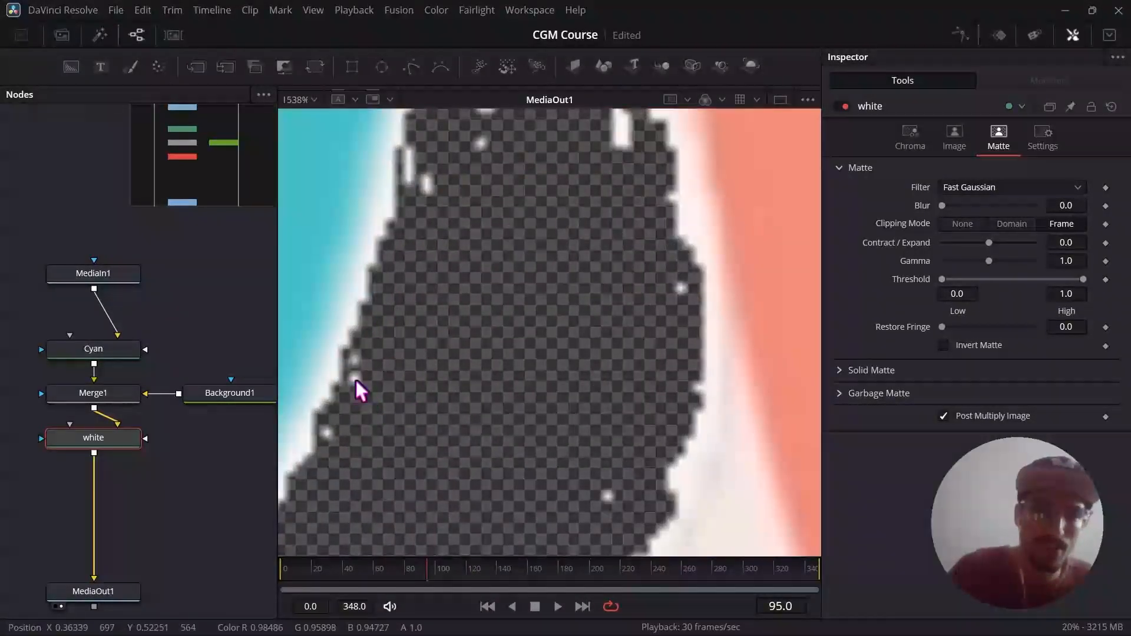
click(609, 496)
scroll(625, 207, up, 1)
click(624, 206)
scroll(484, 239, up, 1)
click(478, 234)
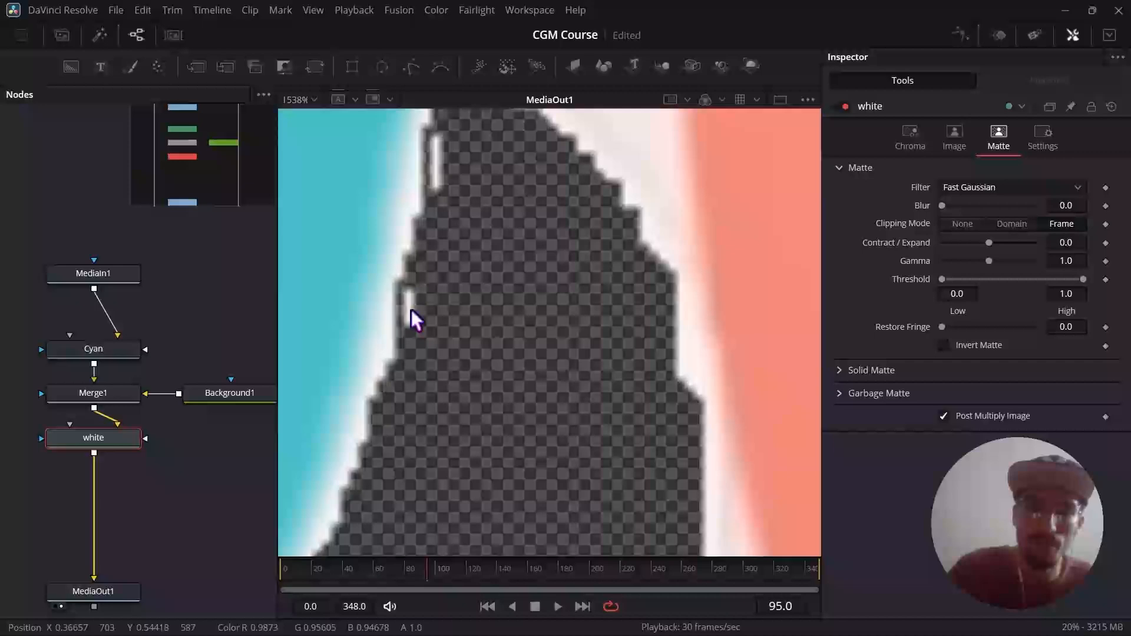
click(411, 310)
scroll(521, 329, down, 8)
scroll(628, 359, up, 2)
- Go to frame 71 and add the leftover specks inside the watermark letters over the shirt to the white key
click(390, 571)
scroll(543, 334, up, 5)
scroll(573, 314, up, 1)
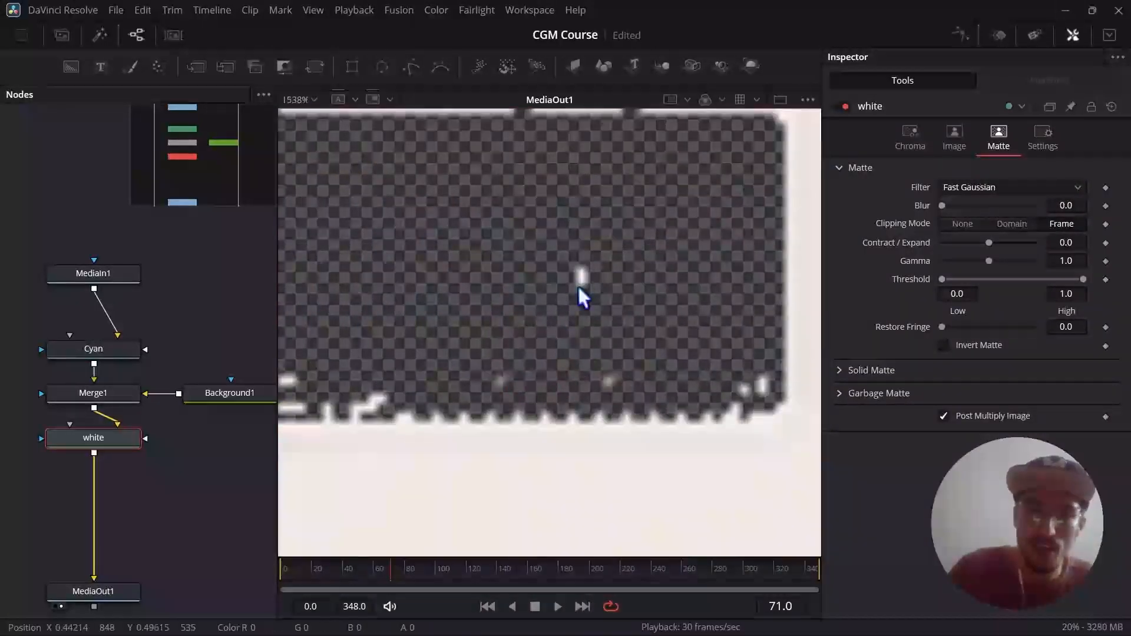
click(580, 279)
scroll(551, 307, down, 2)
scroll(391, 324, up, 2)
click(404, 457)
click(400, 473)
scroll(399, 473, down, 2)
scroll(486, 410, up, 2)
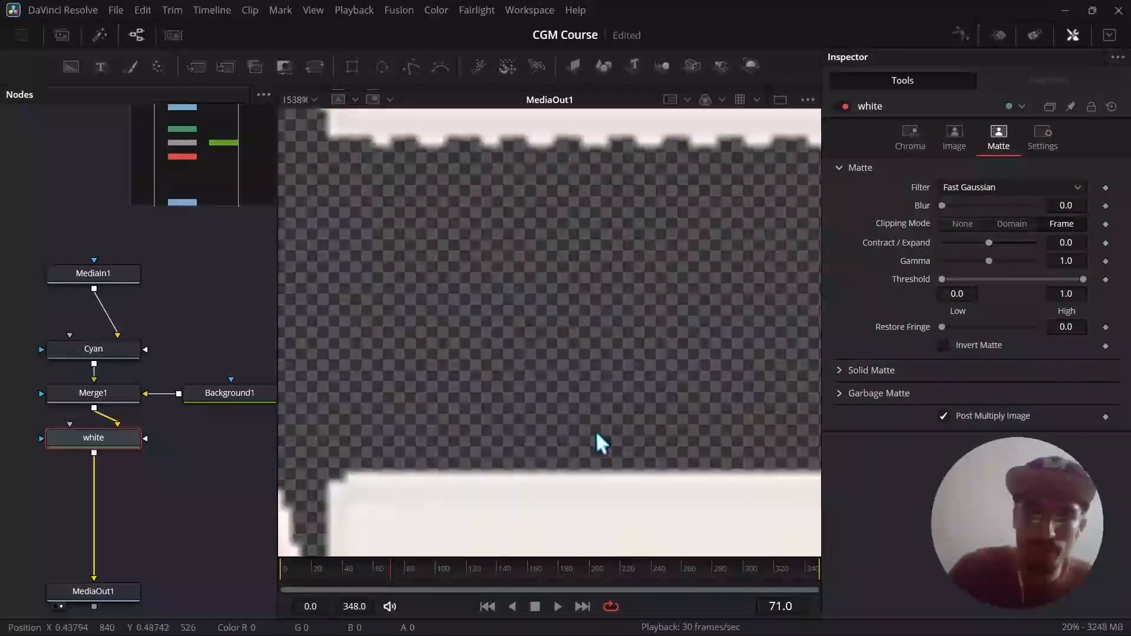
- Extend the white key with further samples near the letter edges over the shirt at frame 71
click(568, 432)
scroll(568, 432, down, 5)
scroll(708, 414, up, 4)
click(556, 337)
click(782, 194)
scroll(783, 195, down, 7)
scroll(503, 416, up, 7)
scroll(636, 353, down, 7)
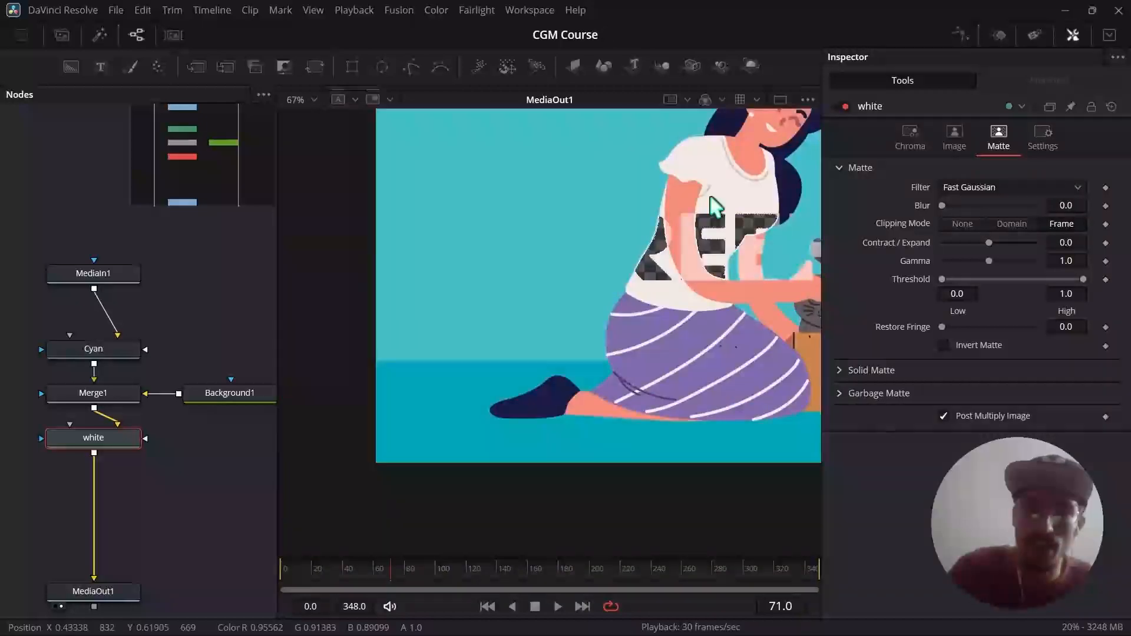
scroll(772, 148, up, 7)
click(563, 329)
scroll(589, 354, down, 7)
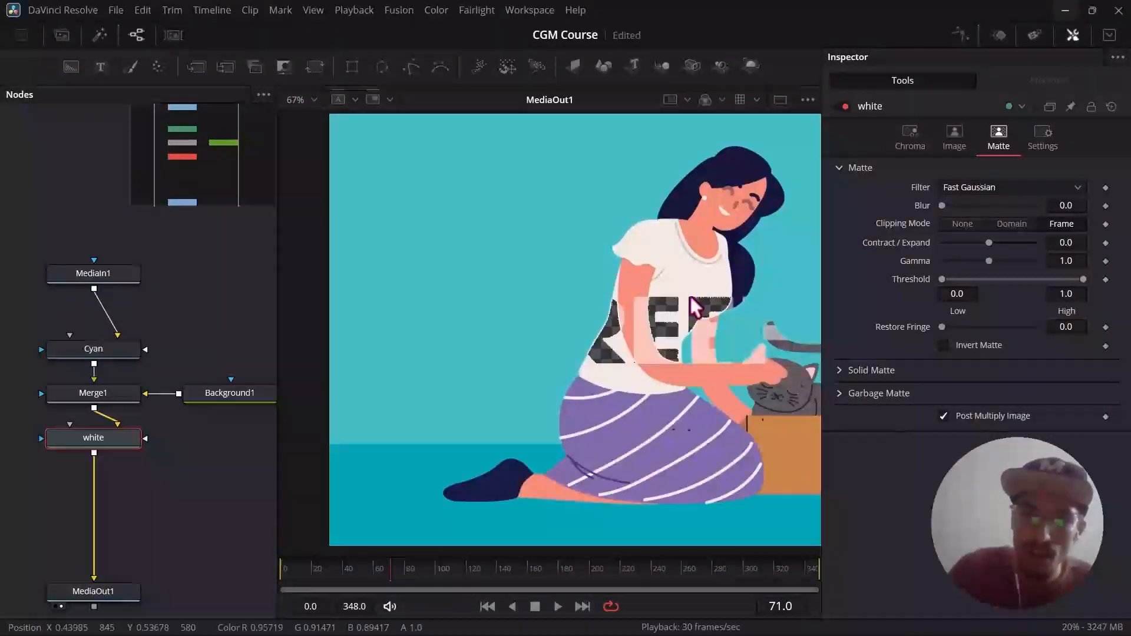
- Examine the keyed letter edges beside the arm, the shirt hem and the skirt stripes for stray keyed pixels
scroll(607, 379, up, 2)
scroll(556, 468, up, 1)
scroll(530, 501, up, 2)
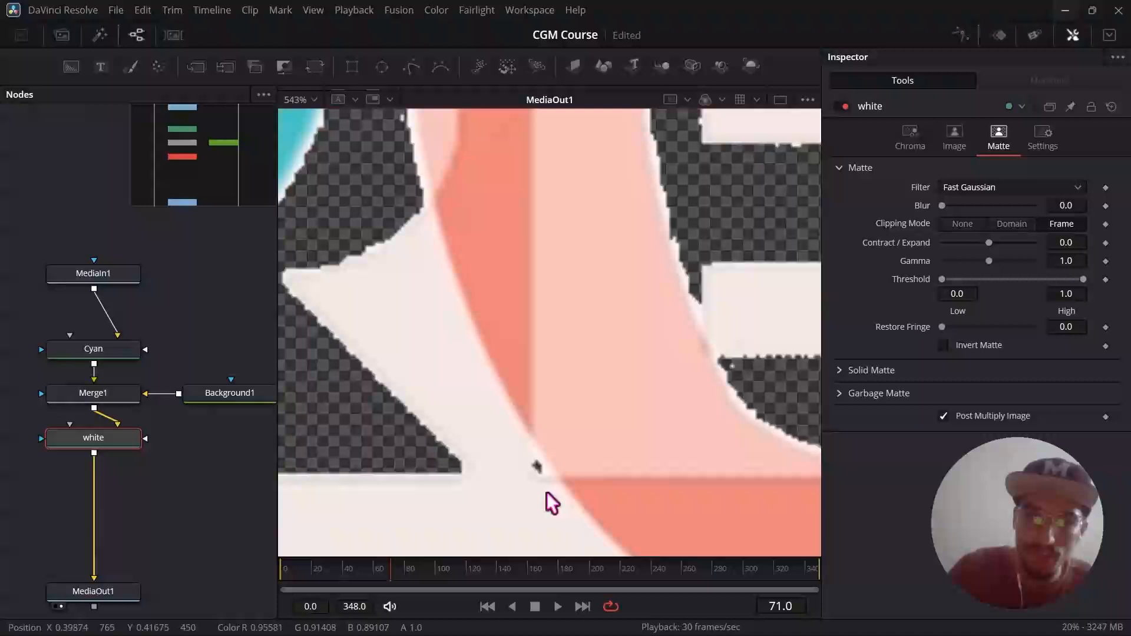
scroll(548, 492, up, 2)
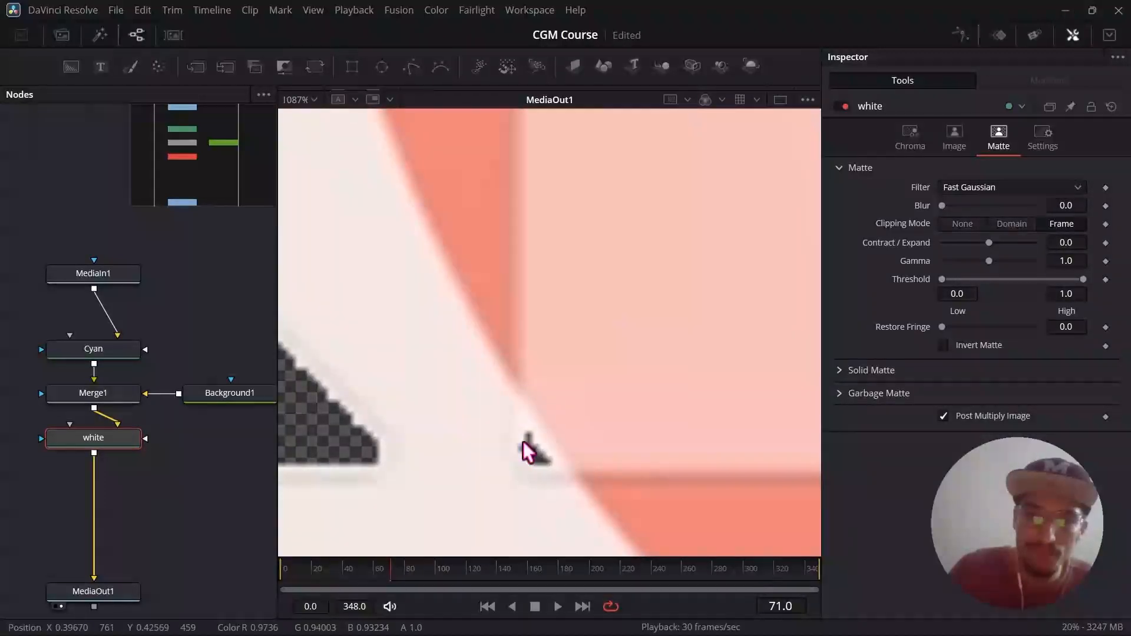
scroll(522, 436, down, 4)
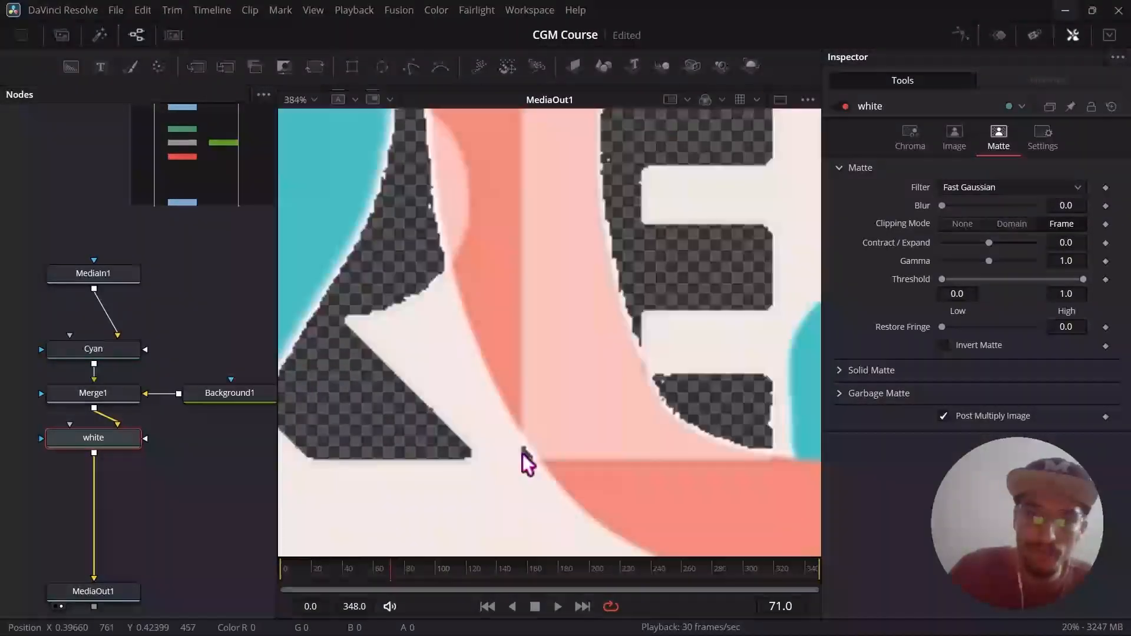
scroll(424, 439, down, 2)
scroll(504, 431, up, 4)
scroll(532, 425, down, 2)
scroll(656, 412, up, 2)
scroll(513, 400, down, 1)
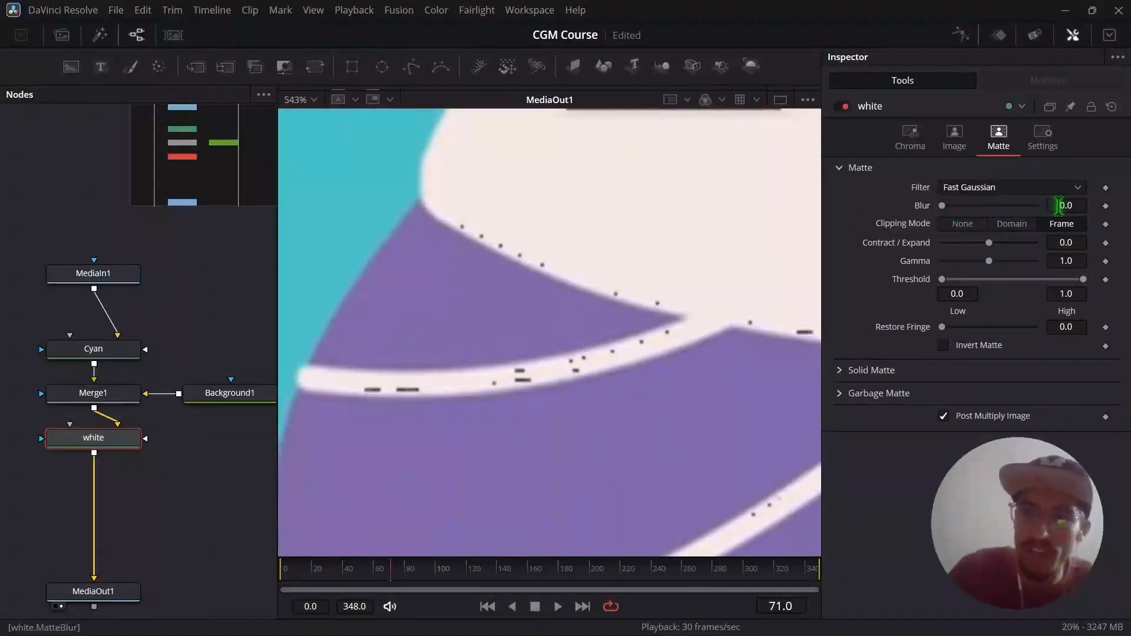
- Try a matte blur of 0.47 on the white key and check the letter edges over the shirt
drag(1059, 205, 1082, 205)
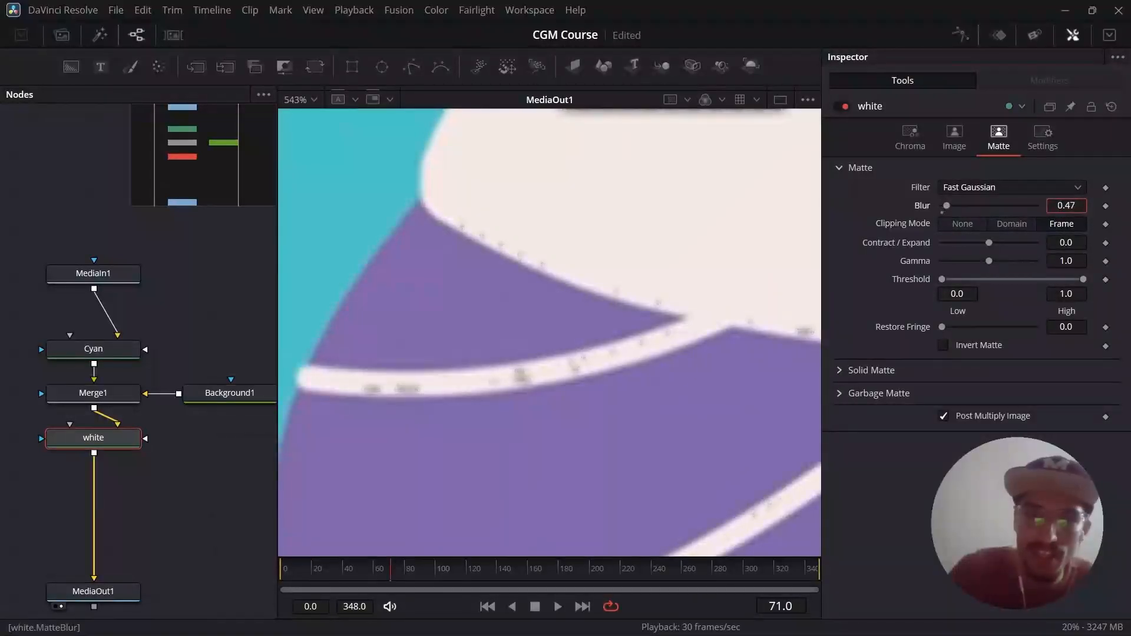
scroll(707, 340, down, 5)
scroll(772, 347, up, 3)
scroll(766, 344, down, 4)
scroll(797, 305, up, 3)
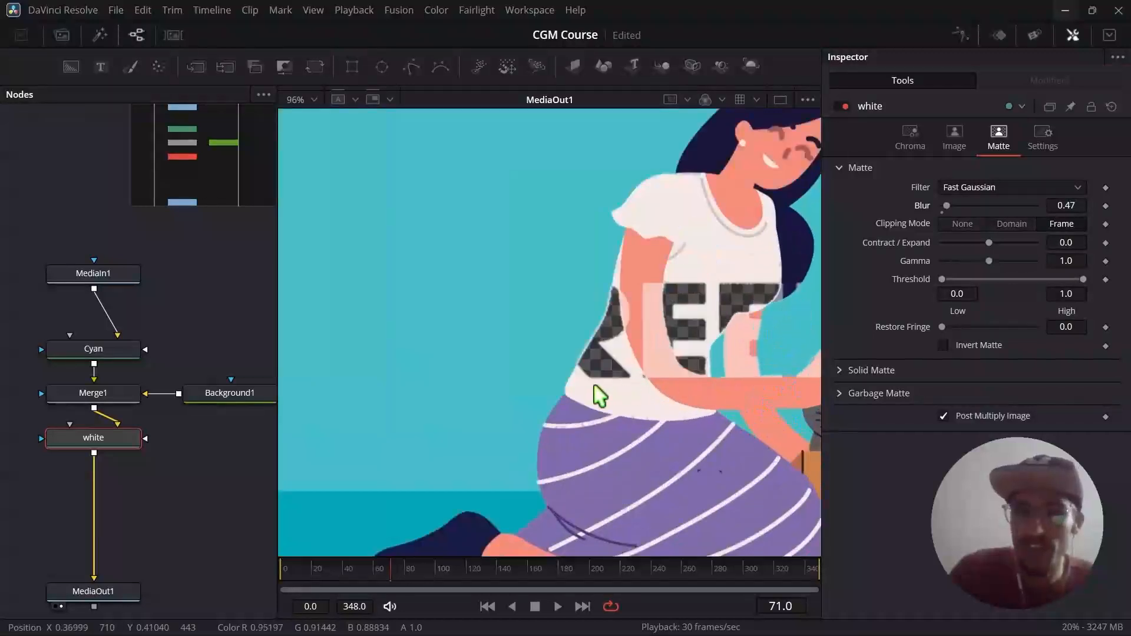
scroll(595, 413, up, 3)
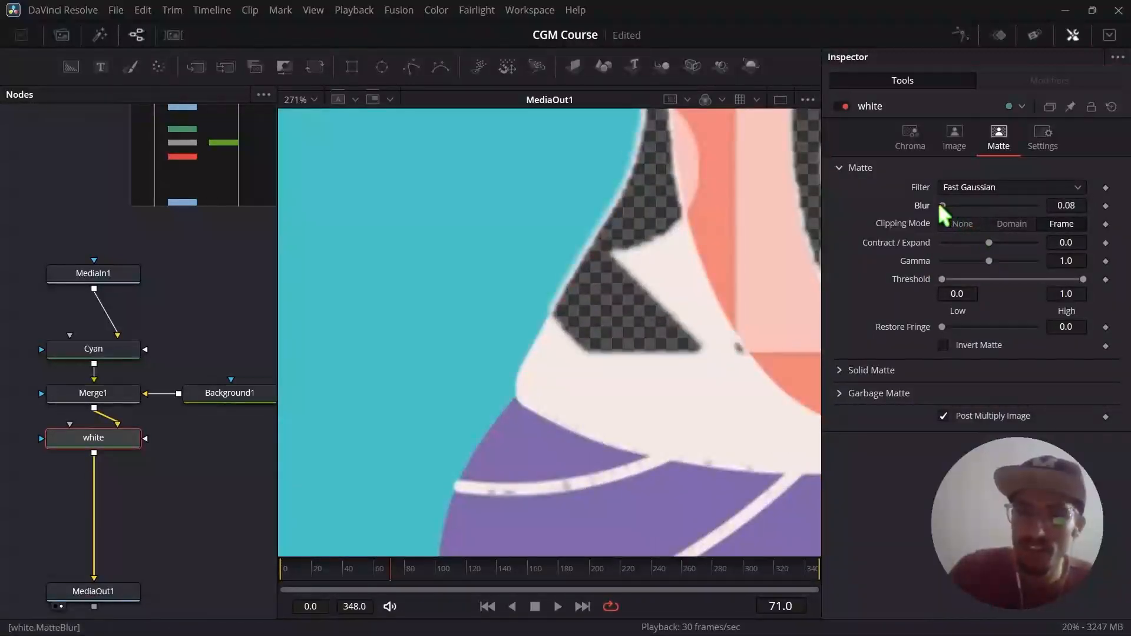
- Return the white key's matte blur to 0.0, comparing the letter edges with and without the blur
drag(942, 205, 934, 206)
key(ctrl+z)
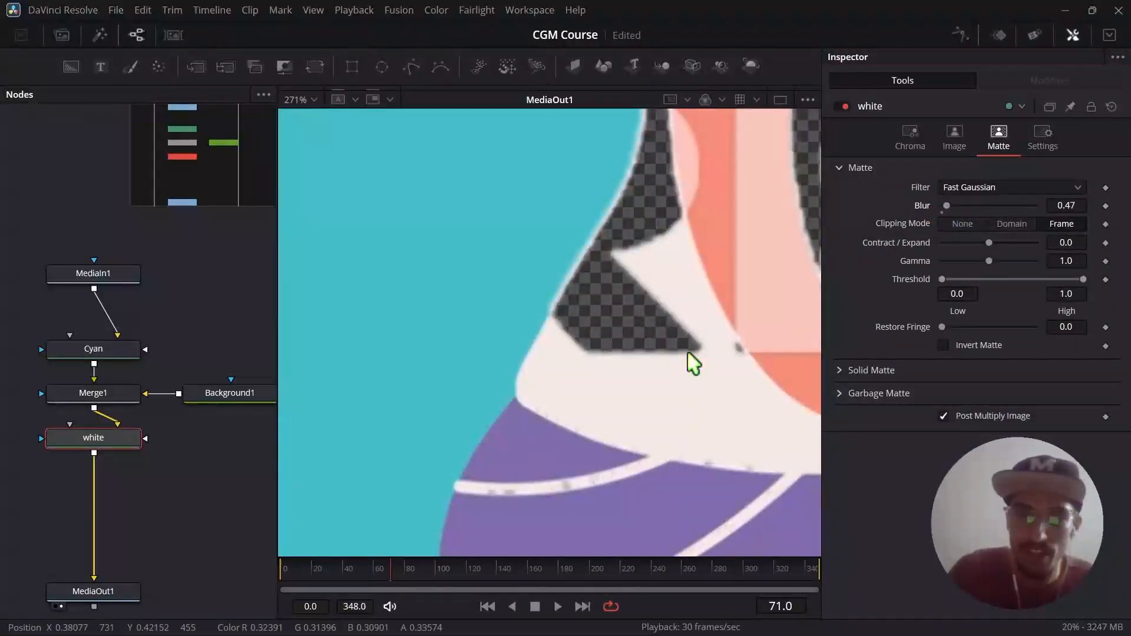
key(ctrl+shift+z)
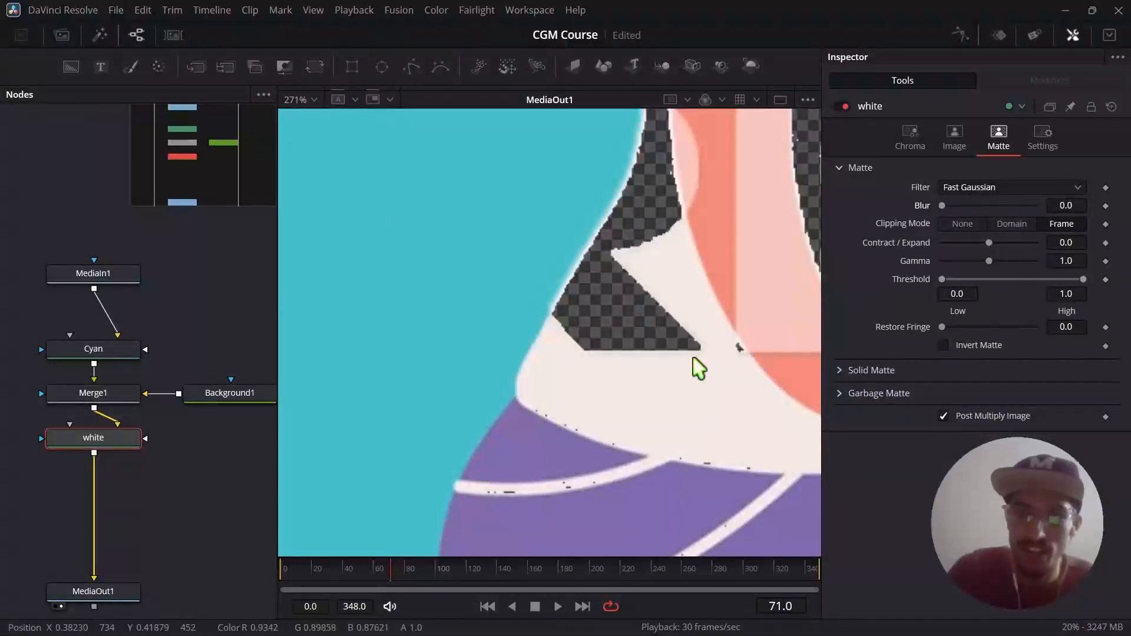
scroll(699, 366, down, 2)
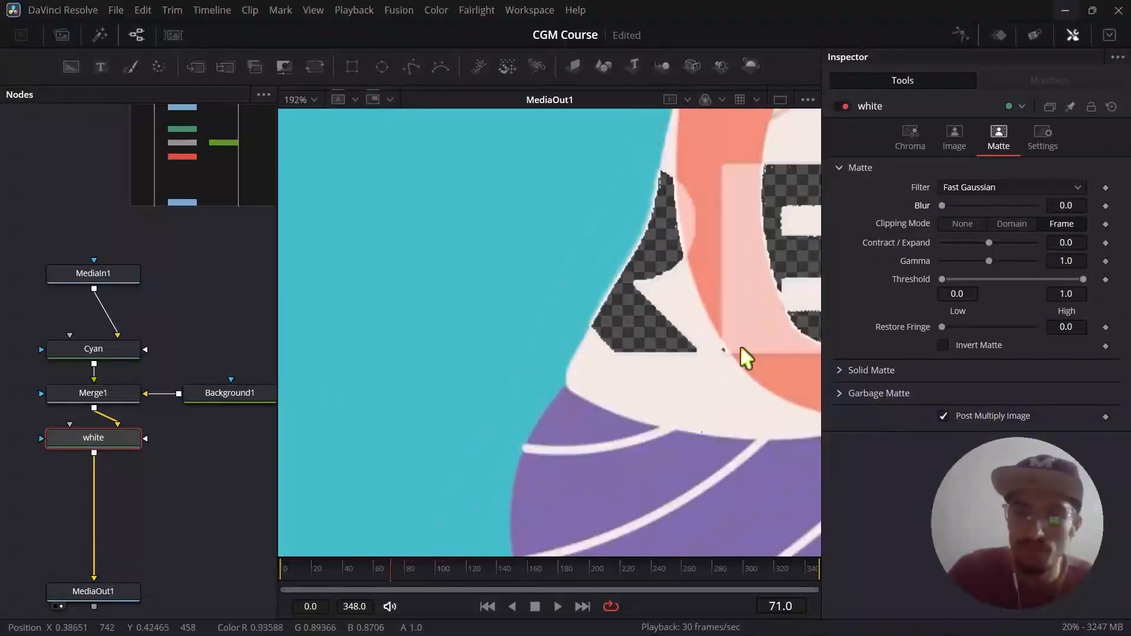
scroll(737, 358, down, 4)
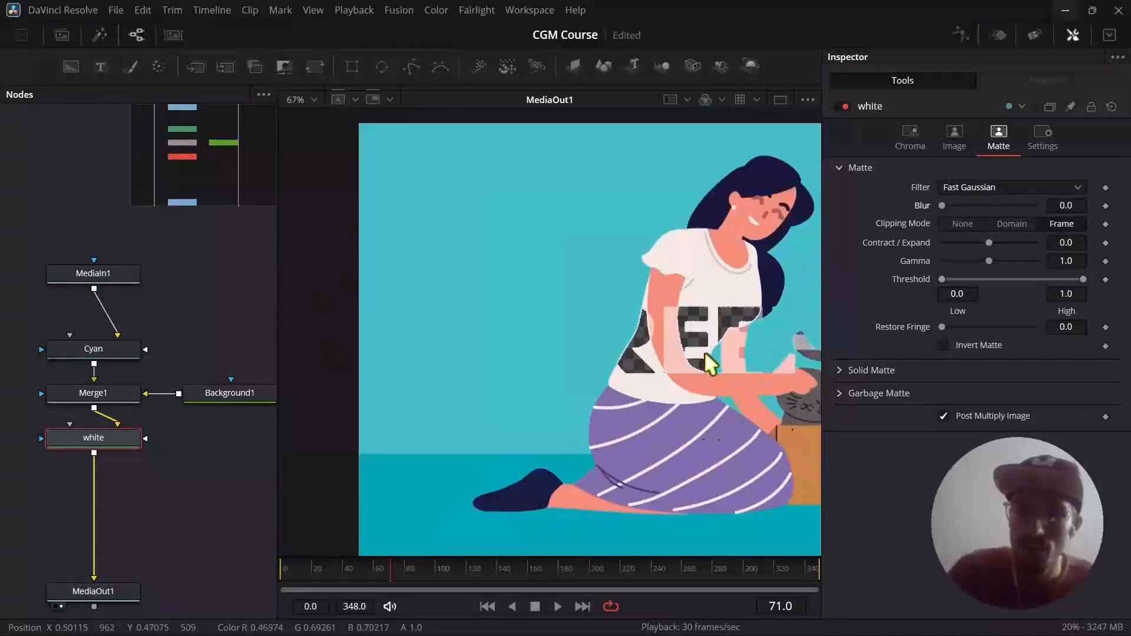
scroll(712, 361, up, 2)
- Add a Background node merged after the white key, placing the merge below white and the new Background beside it
drag(109, 443, 112, 449)
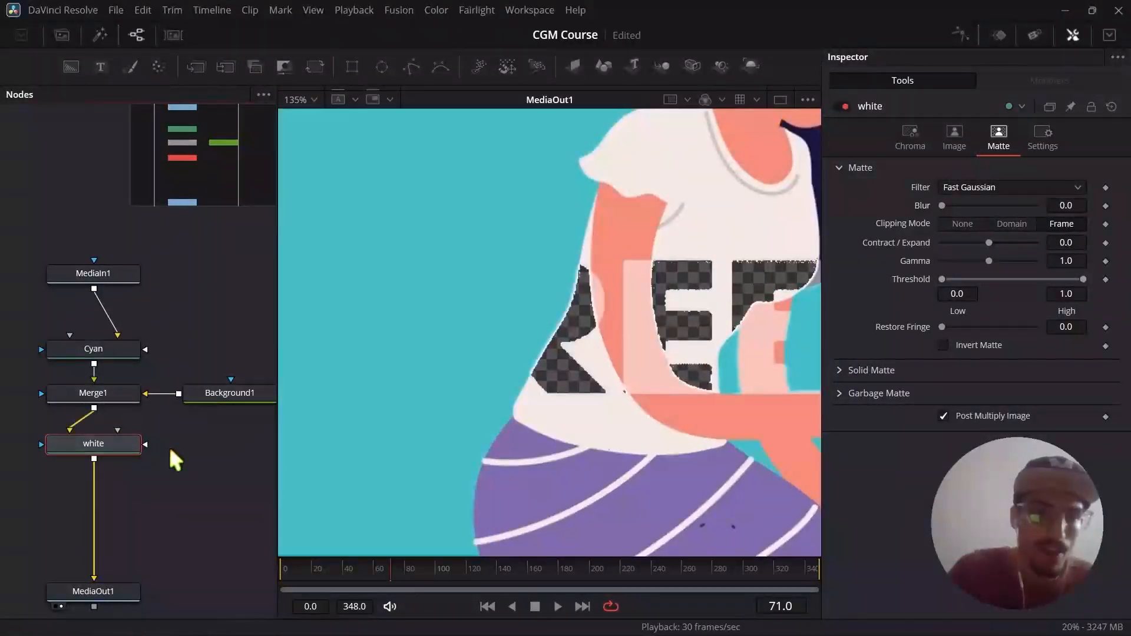
click(72, 67)
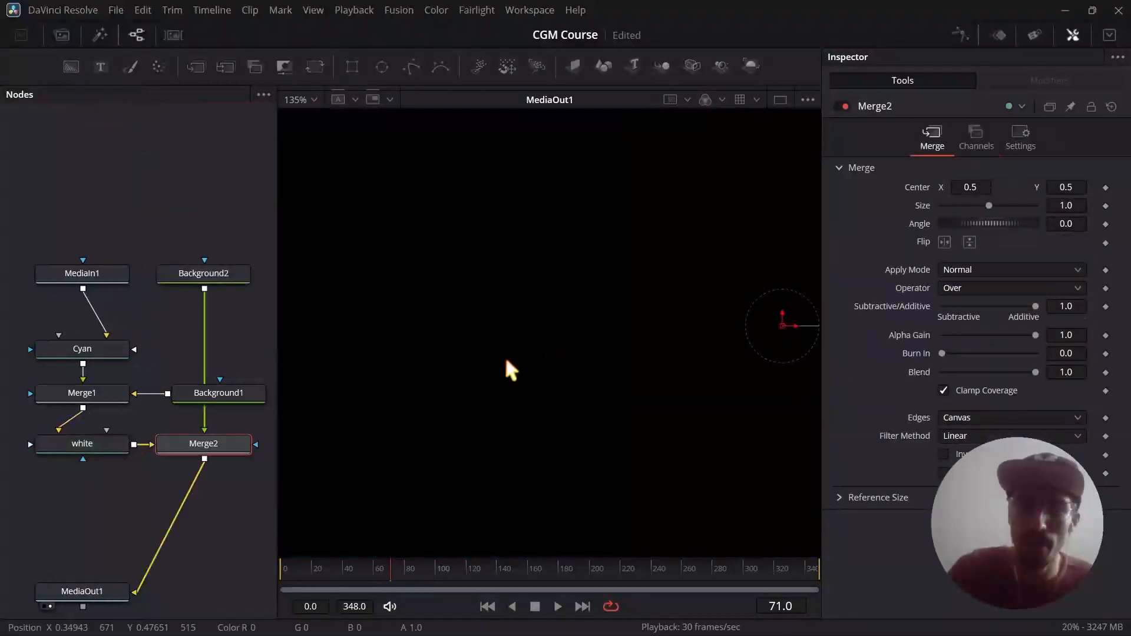
drag(202, 442, 85, 496)
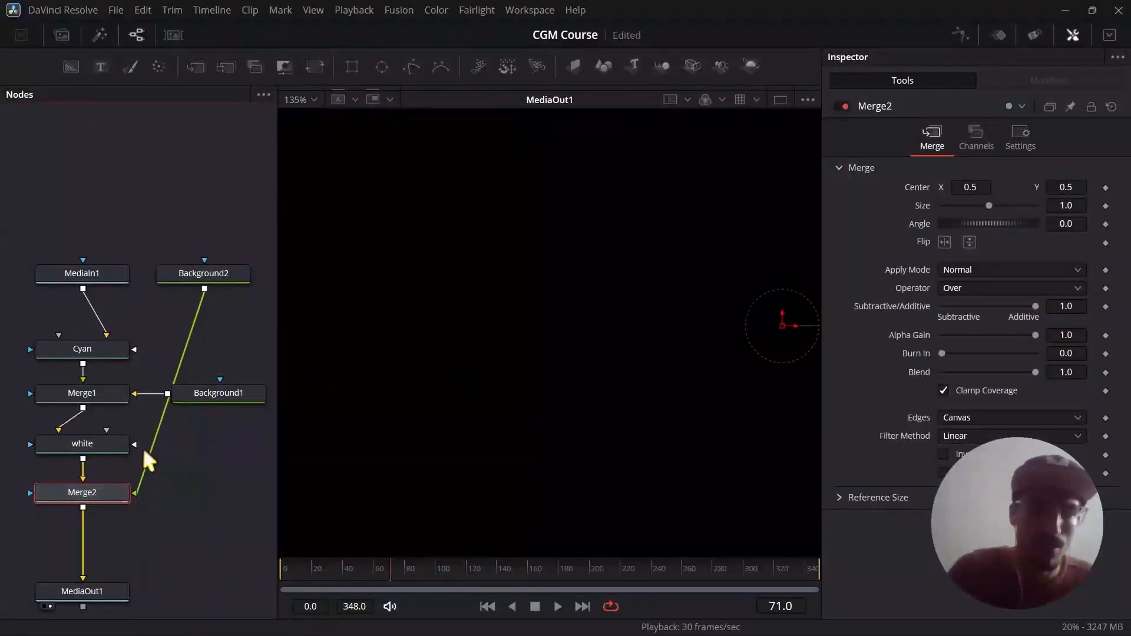
drag(209, 279, 218, 497)
click(100, 492)
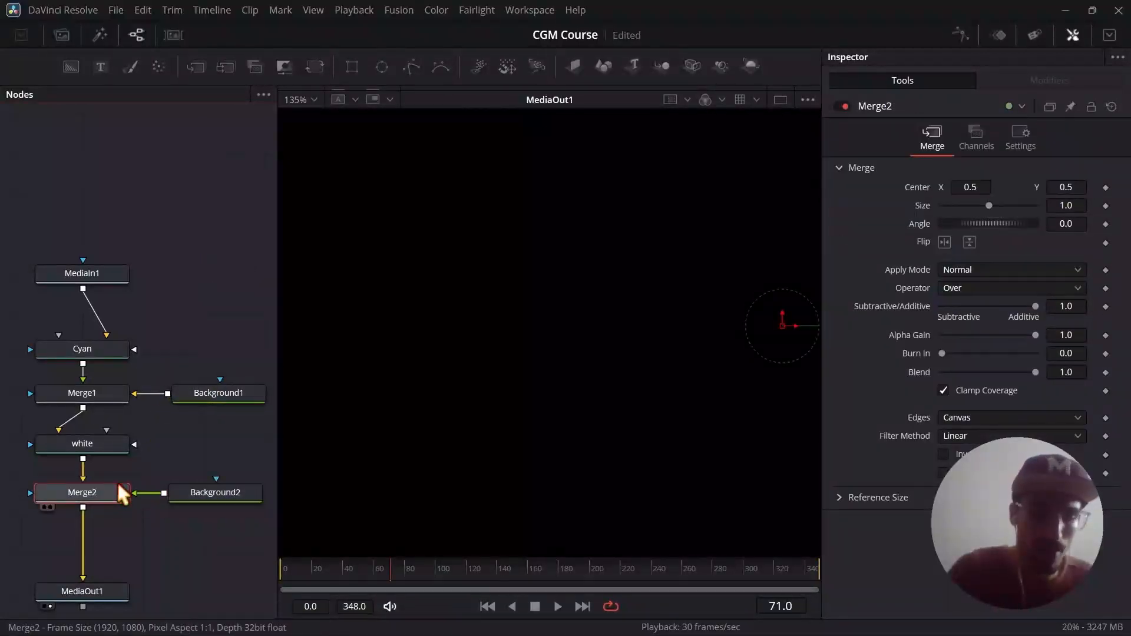
- Swap the inputs of Merge2 so the keyed image lies over Background2
key(ctrl+t)
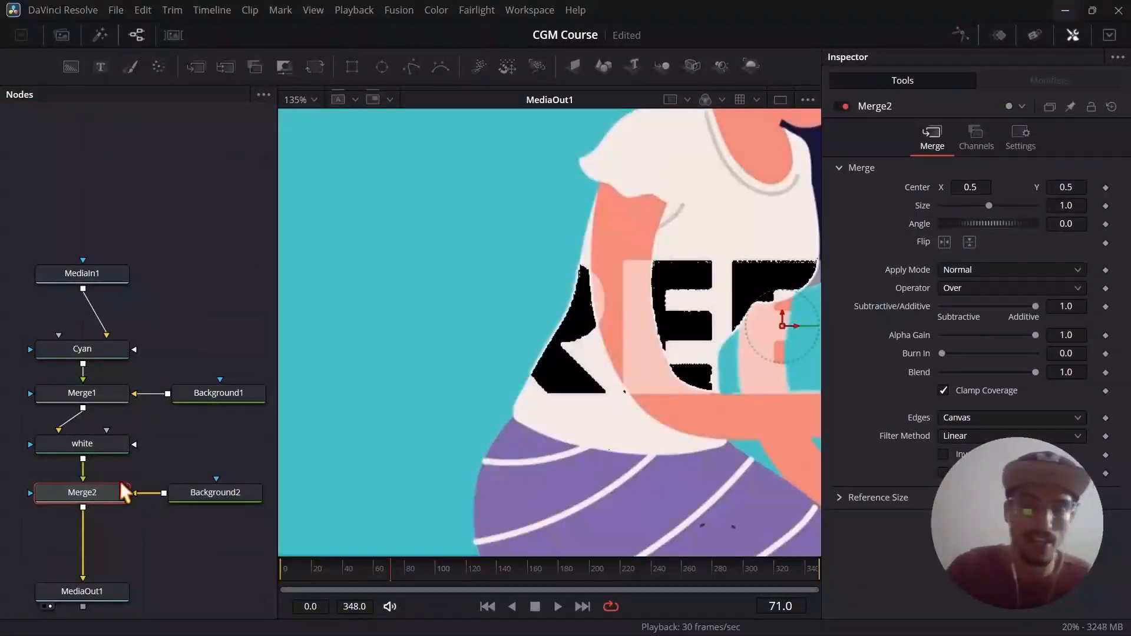
scroll(129, 447, down, 3)
scroll(135, 458, up, 3)
scroll(613, 330, down, 4)
scroll(741, 322, up, 4)
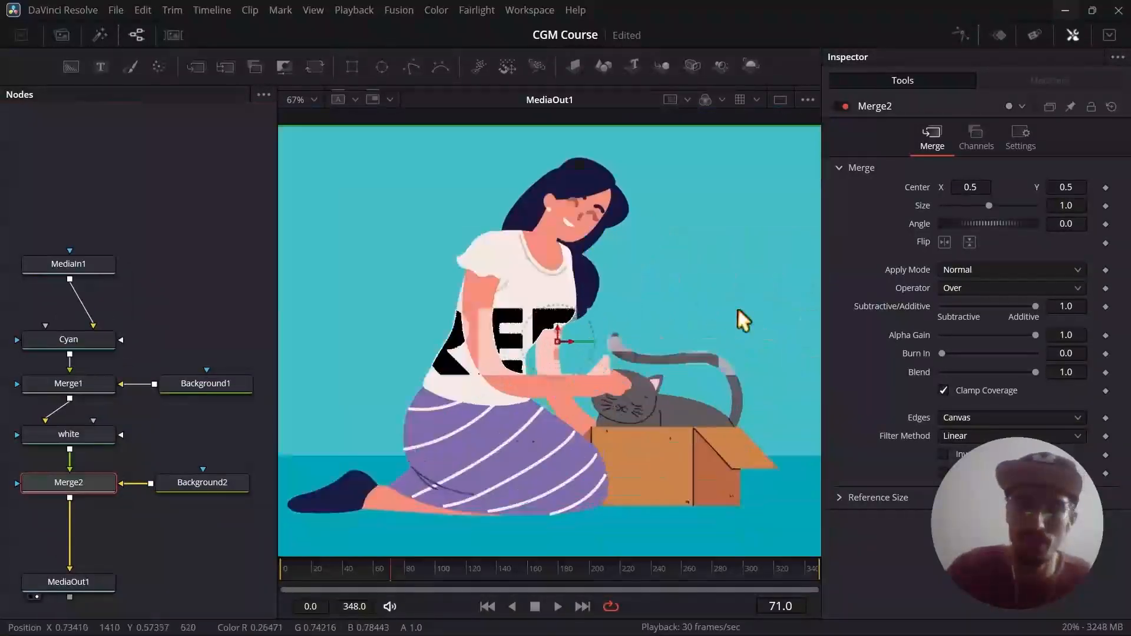
- Set Background2's colour to the off-white sampled from a clean area of the woman's shirt
click(211, 482)
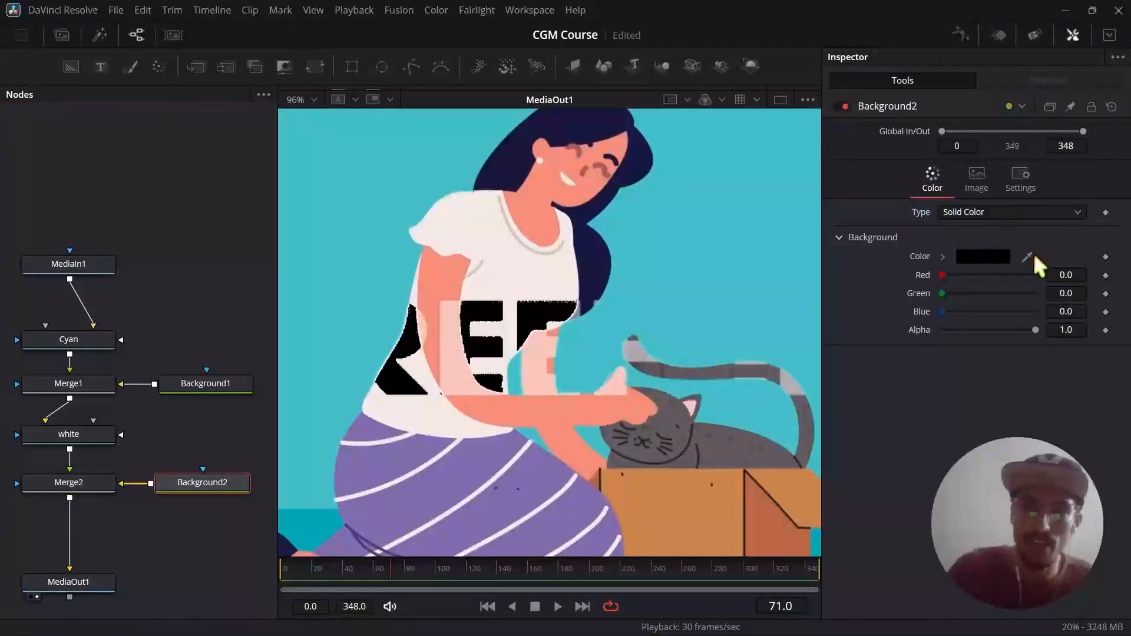
drag(1027, 257, 519, 273)
scroll(479, 333, up, 3)
scroll(479, 332, down, 3)
scroll(421, 354, up, 2)
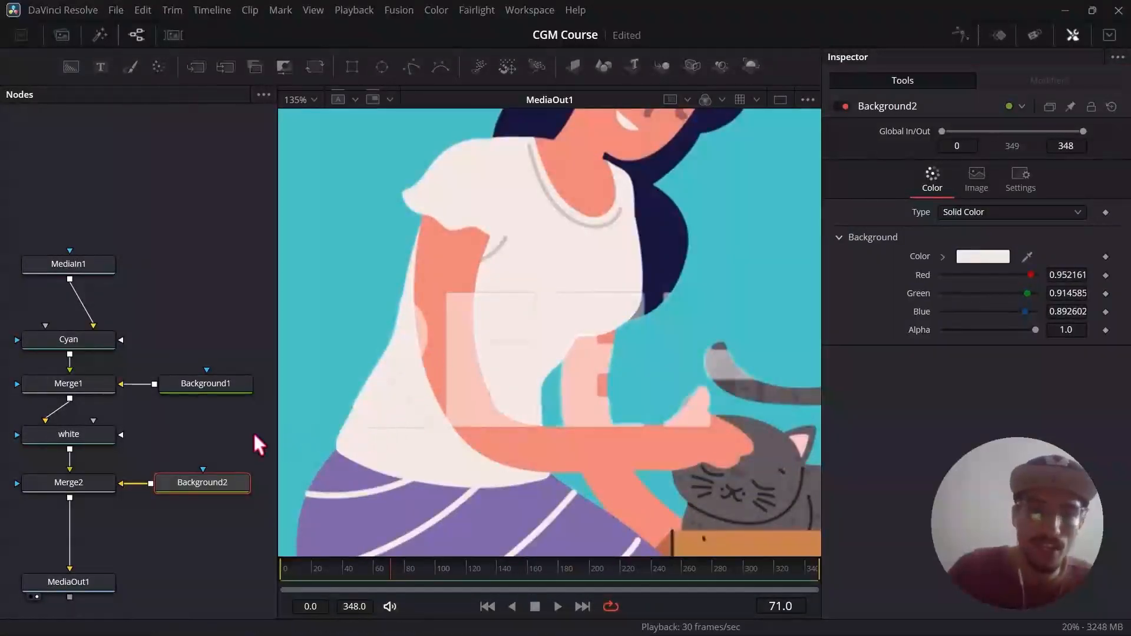
- Select Merge2 and examine the edges of the filled letters over the side of the shirt up close
click(72, 480)
scroll(364, 408, up, 4)
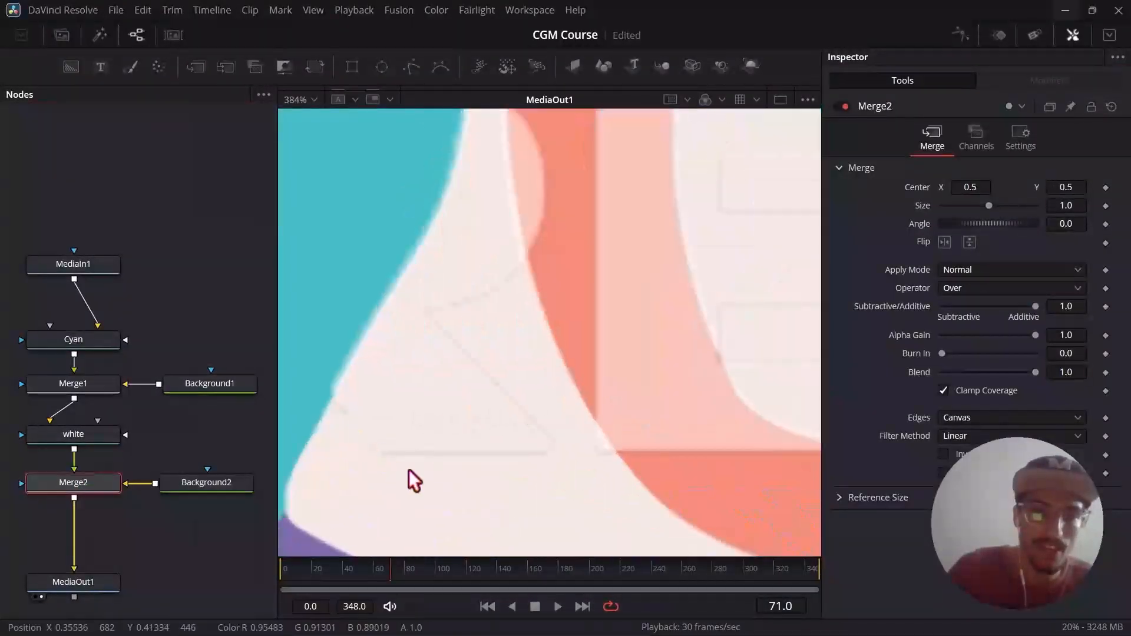
scroll(409, 469, up, 1)
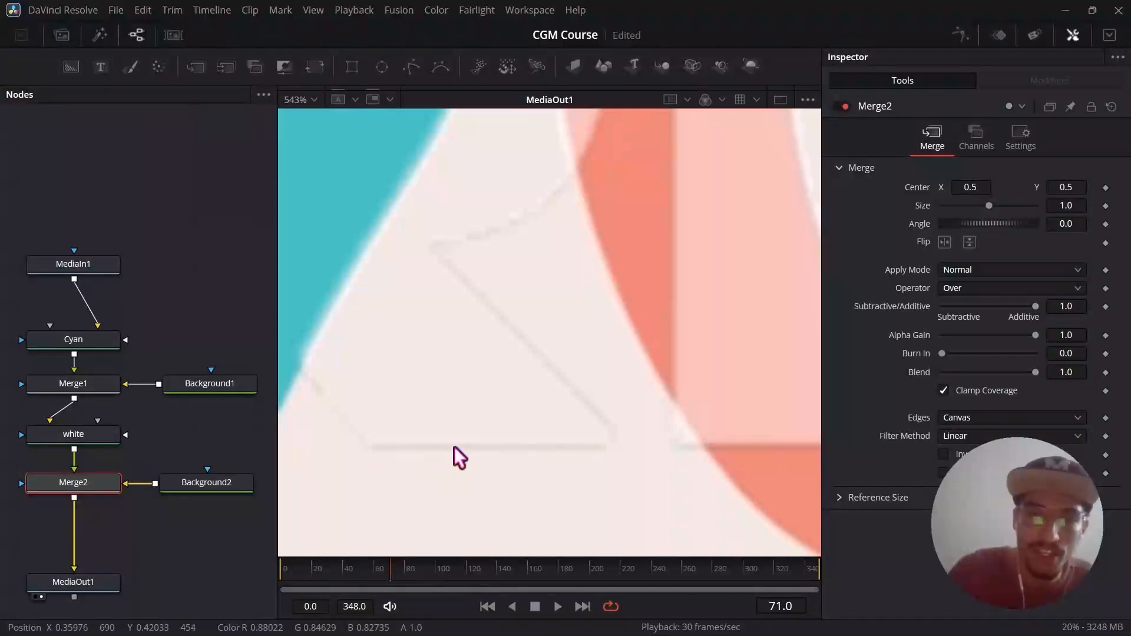
- Extend the white key over the faint letter outlines remaining on the woman's shirt at frame 71
click(89, 437)
scroll(515, 306, up, 1)
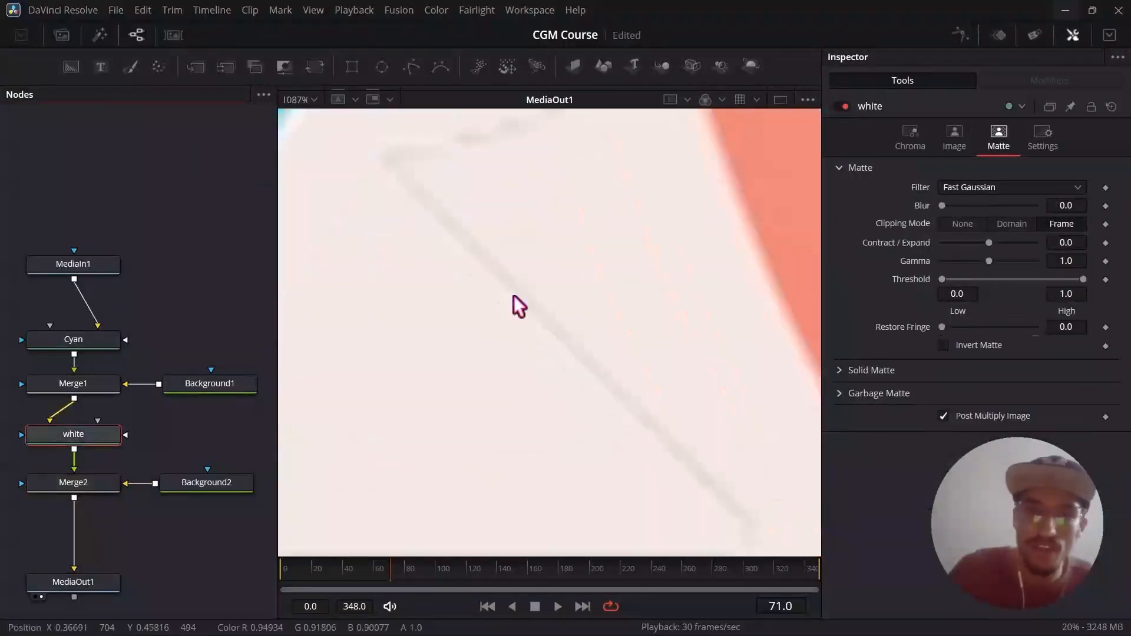
scroll(607, 485, up, 1)
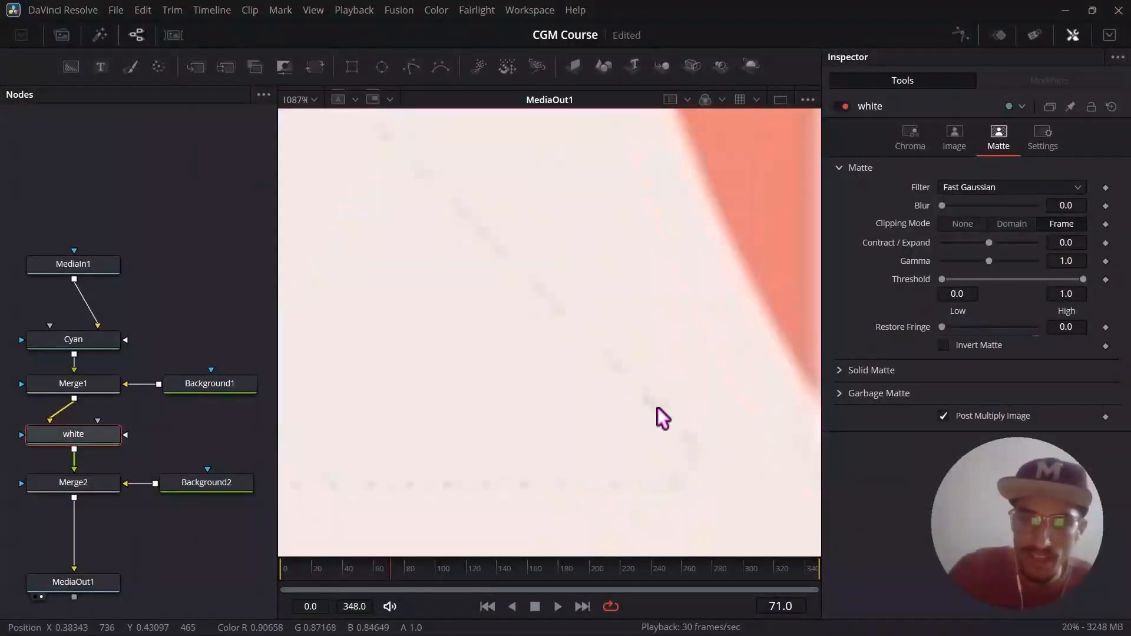
scroll(628, 463, down, 6)
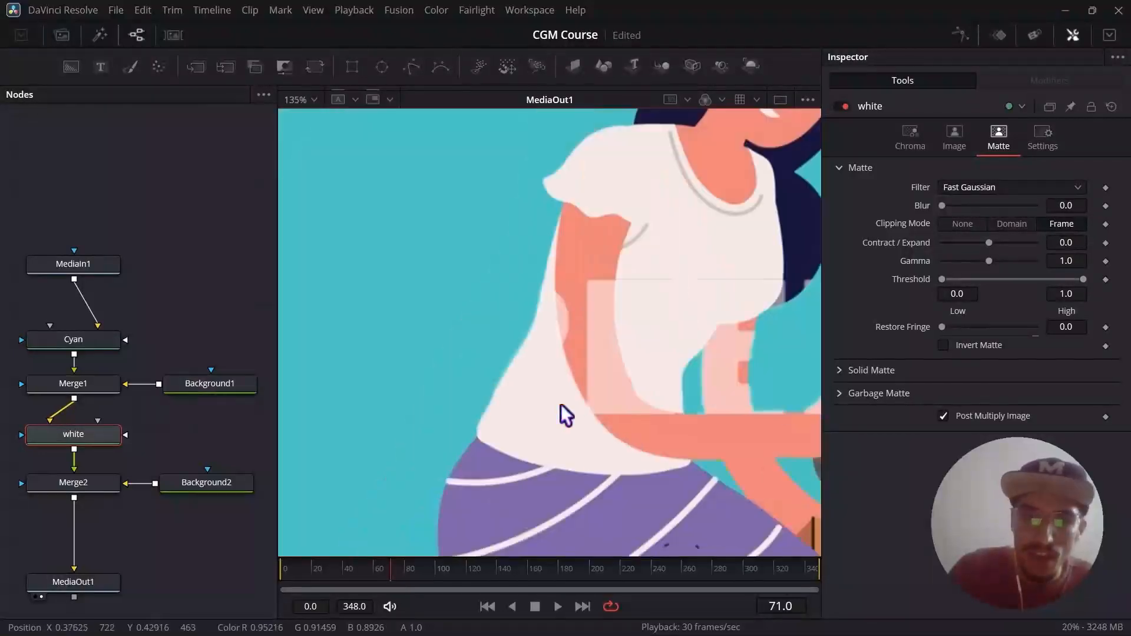
scroll(544, 370, up, 3)
scroll(605, 265, up, 3)
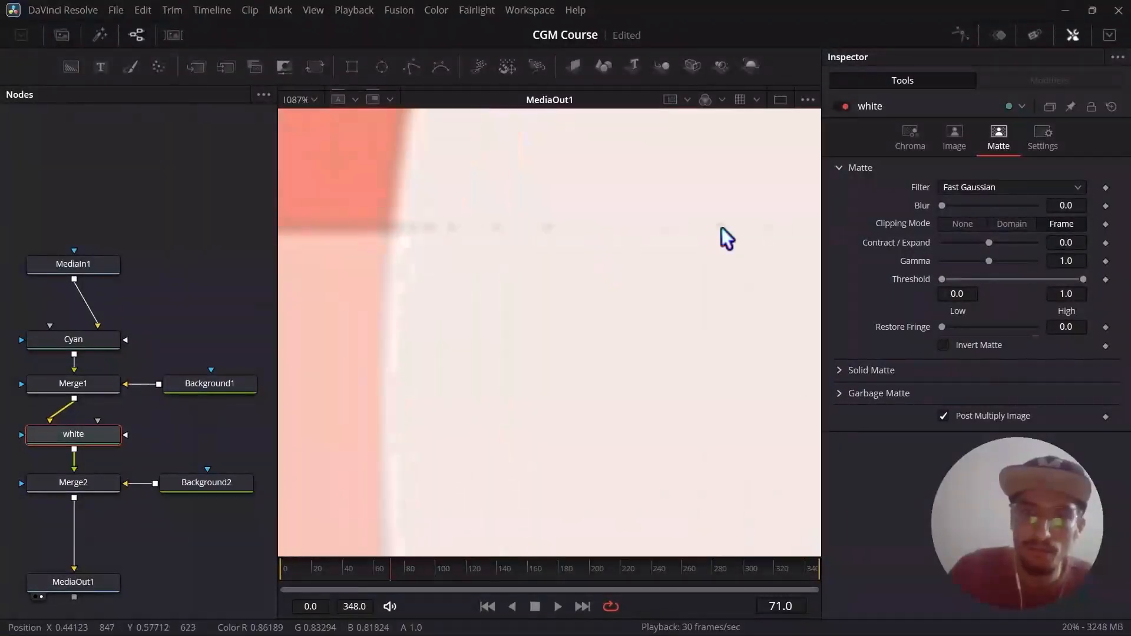
scroll(434, 232, down, 6)
- Move to frame 101 and clear the remaining letter outlines on the shirt with the white key
drag(410, 568, 438, 568)
scroll(518, 230, down, 2)
scroll(515, 237, up, 7)
scroll(684, 252, down, 8)
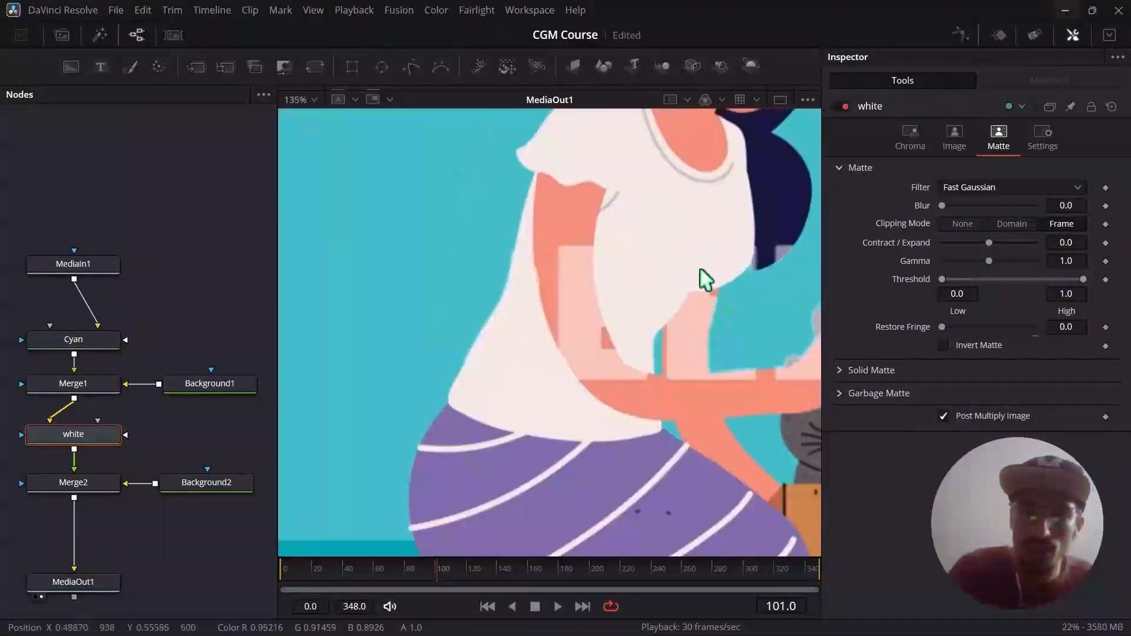
- Play the animation from the start to check the shirt and move to frame 126
click(405, 565)
key(space)
click(282, 573)
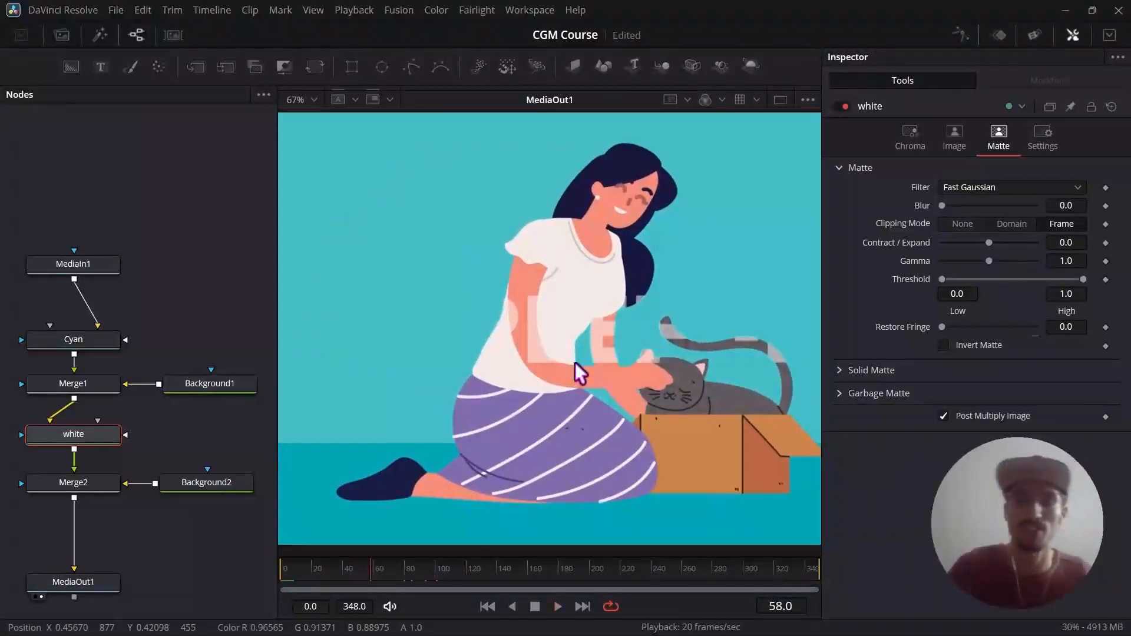
click(363, 567)
mouse_move(363, 567)
mouse_down()
mouse_move(309, 574)
mouse_move(365, 571)
mouse_up()
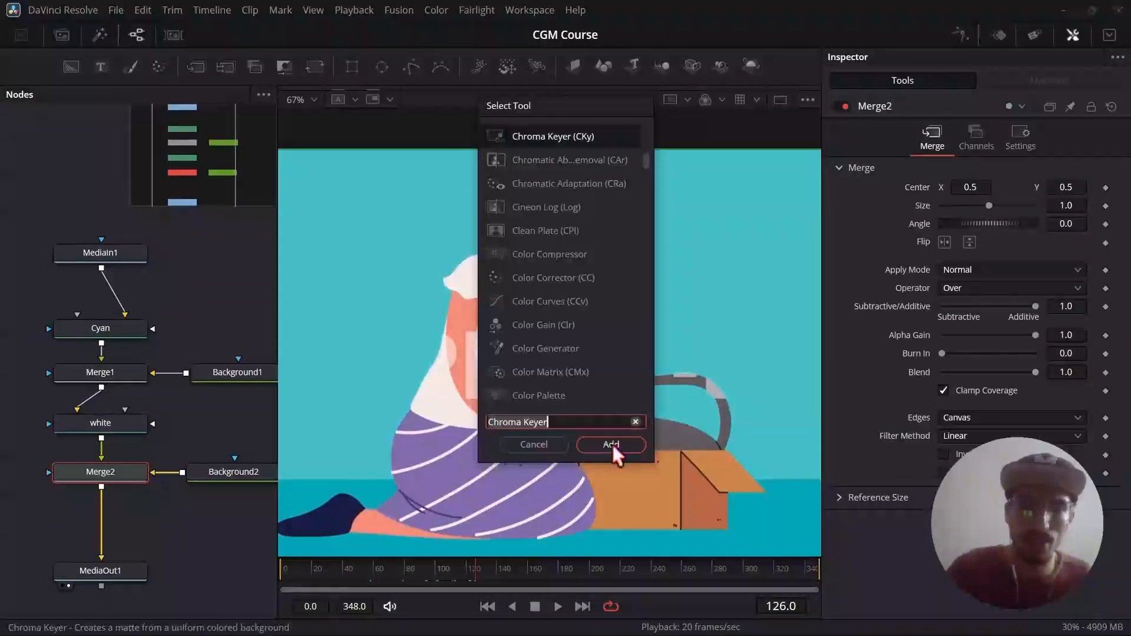
- Add a Chroma Keyer after Merge2 and rename it grey
click(613, 444)
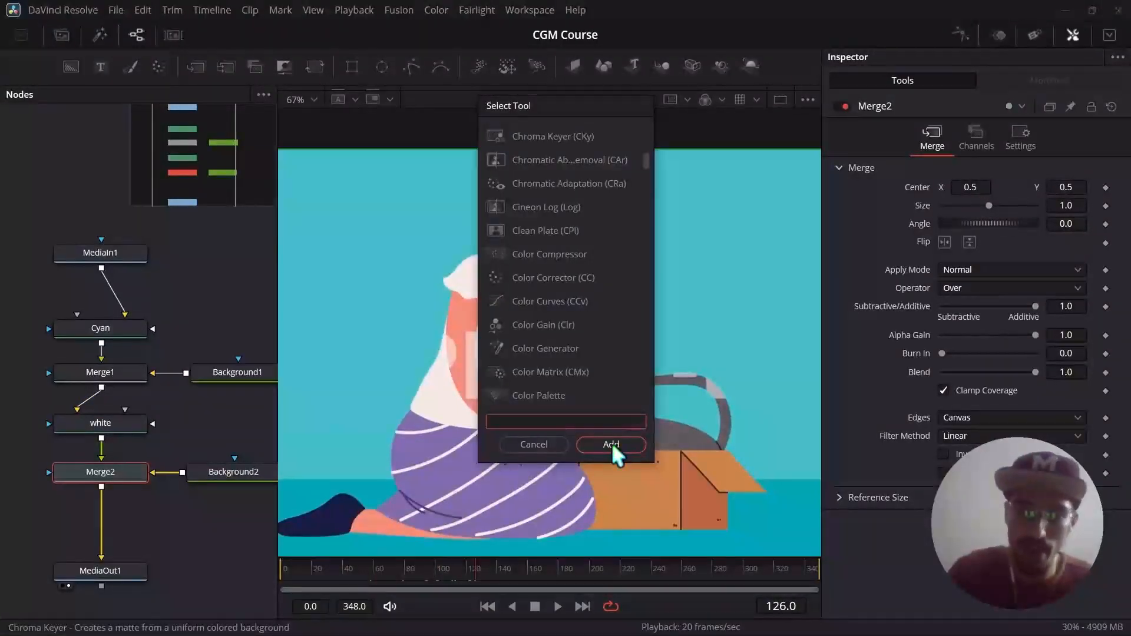
text(chro)
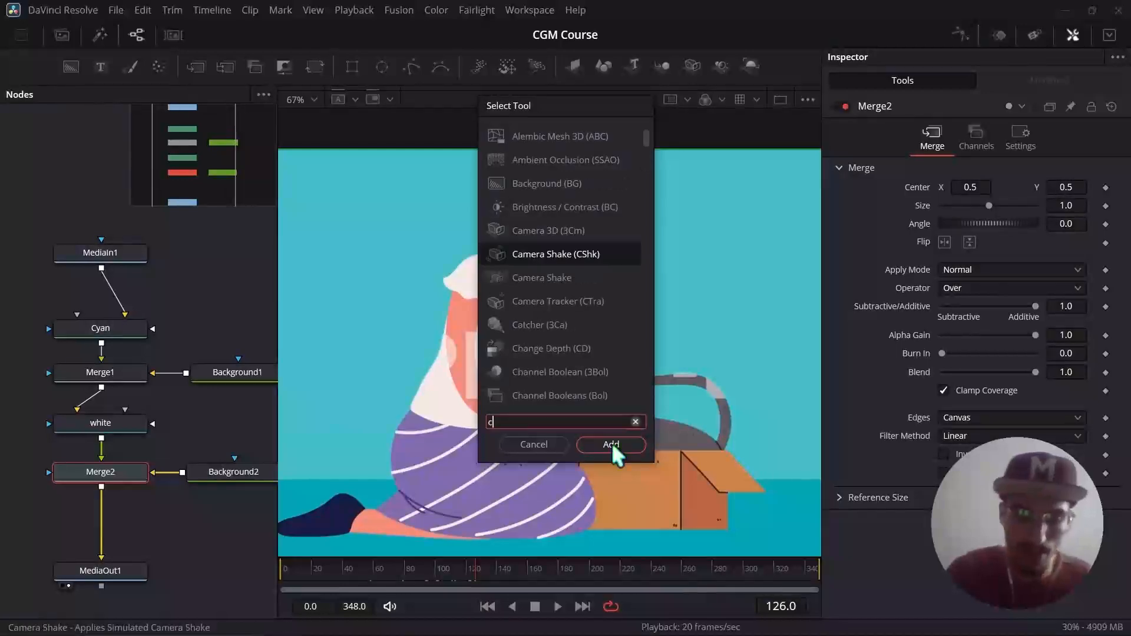
click(612, 444)
key(F2)
text(grey)
key(Return)
- Key the pale grey watermark patches on the cat's tail tip and beside the woman's fingertips with the grey keyer
scroll(657, 358, down, 2)
scroll(589, 250, up, 3)
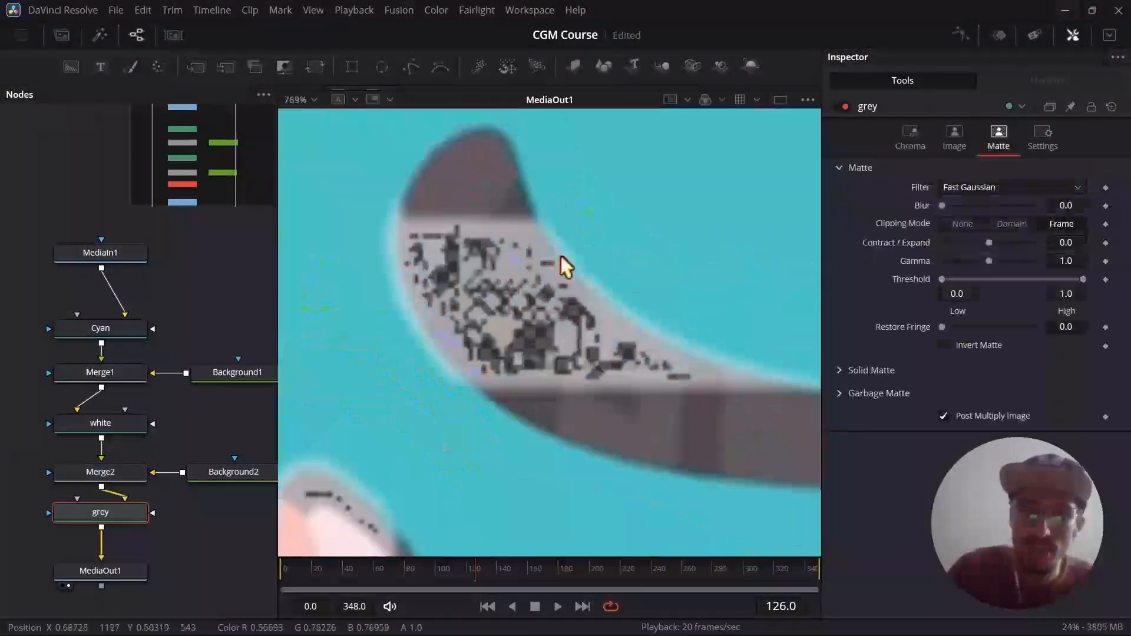
scroll(465, 240, down, 3)
scroll(518, 278, up, 3)
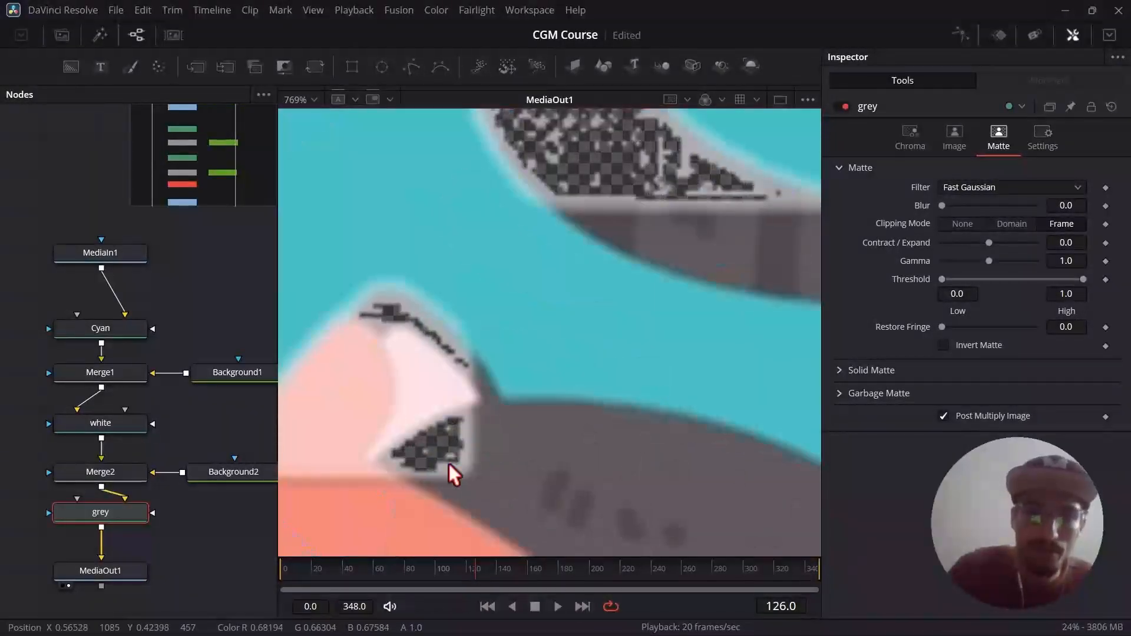
scroll(419, 330, up, 2)
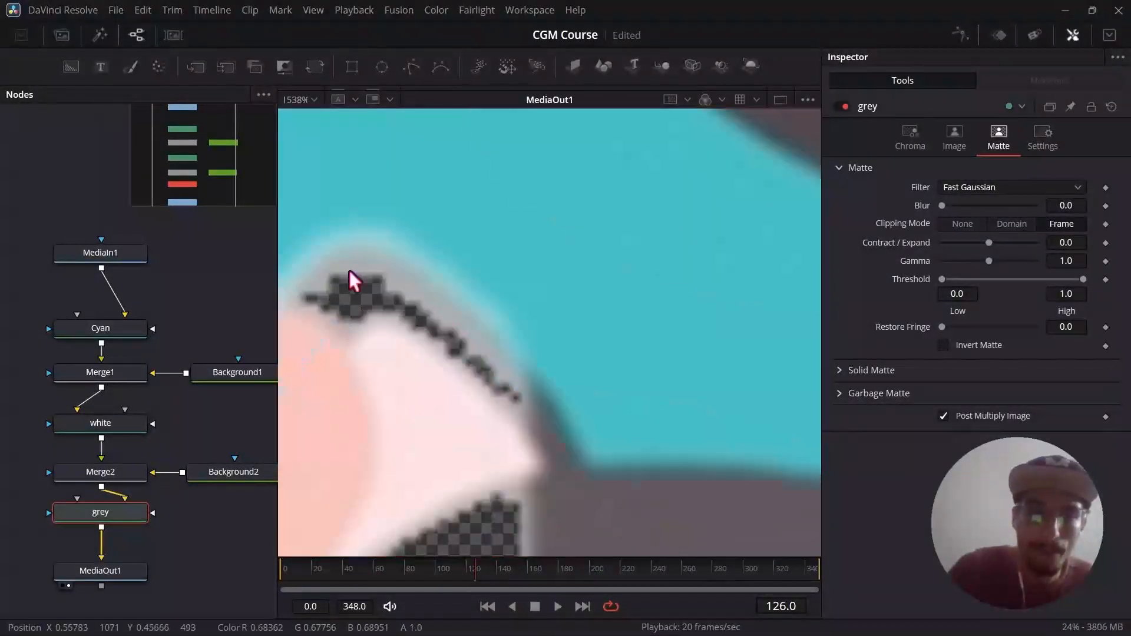
- Extend the grey key to the edges of the pale patches on the tail tip and around the fingertips
scroll(394, 330, down, 4)
scroll(580, 272, up, 2)
scroll(574, 266, up, 2)
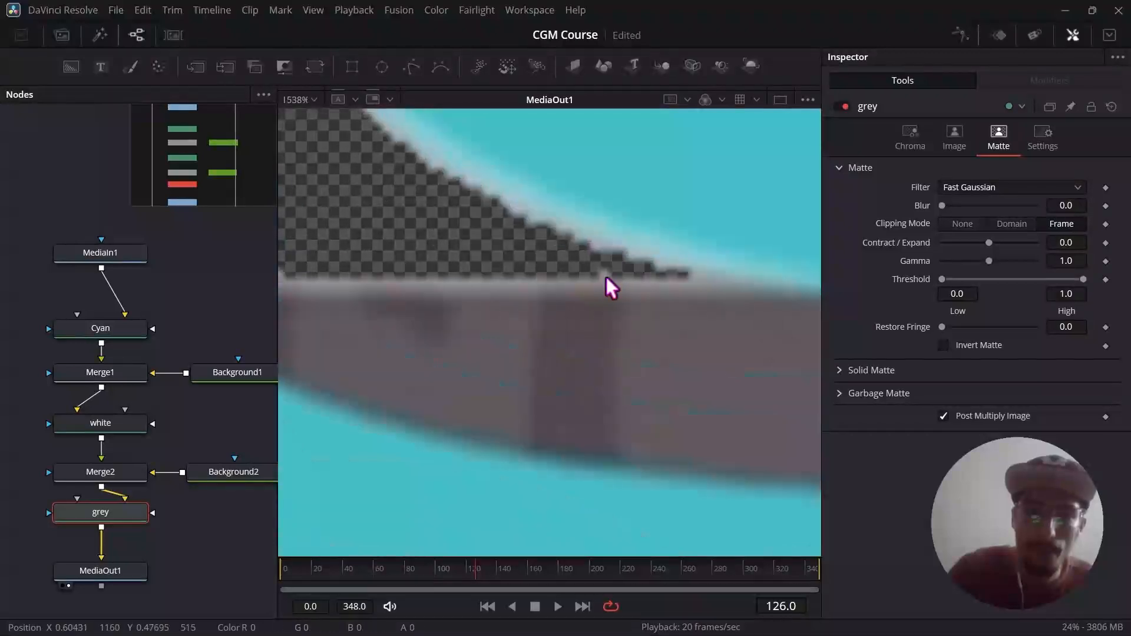
scroll(576, 274, down, 2)
scroll(600, 377, up, 2)
scroll(531, 189, down, 6)
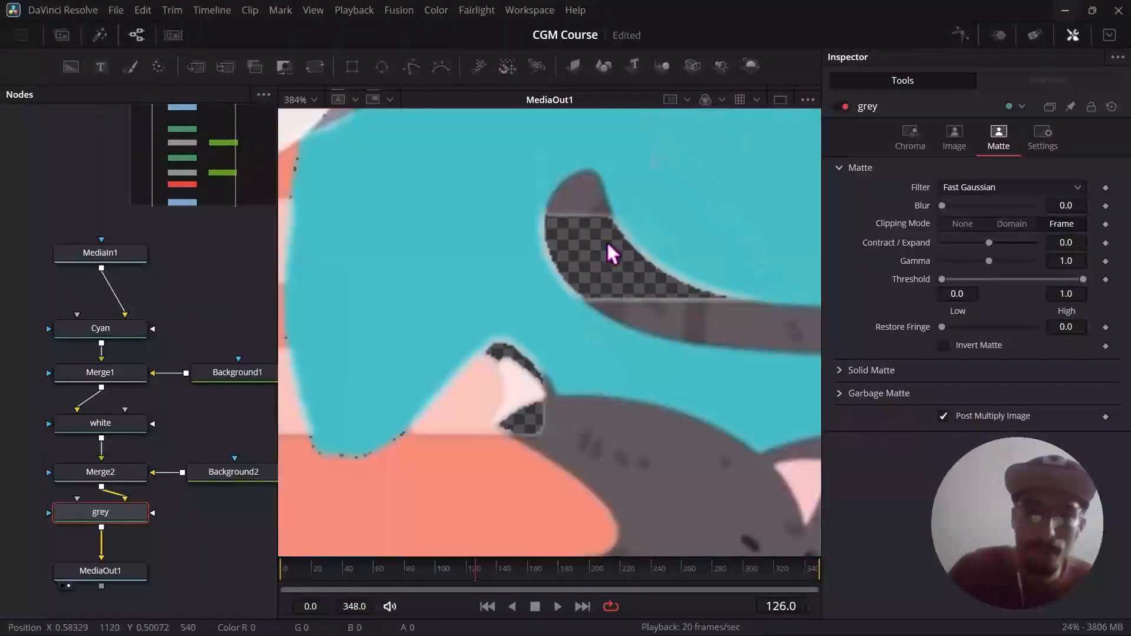
- Move to frame 106 and key the pale watermark slivers along the cat's tail and beside the hand
click(445, 568)
mouse_move(445, 568)
mouse_down()
mouse_move(455, 568)
mouse_move(429, 569)
mouse_move(445, 568)
mouse_up()
scroll(543, 368, up, 10)
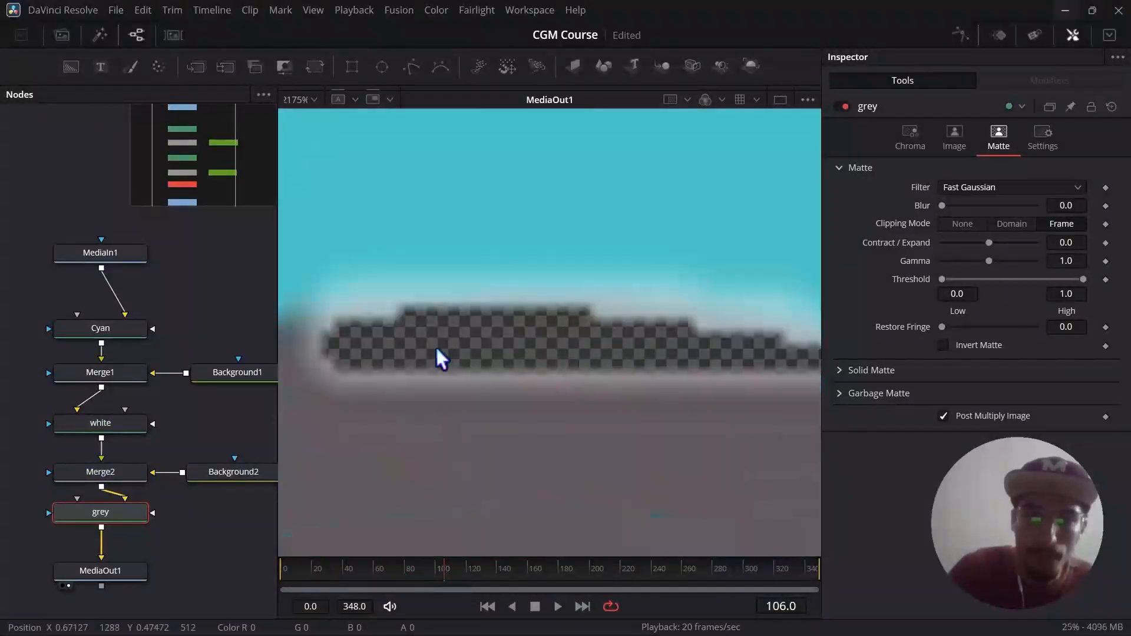
scroll(341, 401, down, 5)
scroll(381, 366, up, 3)
scroll(602, 394, down, 5)
scroll(483, 255, up, 2)
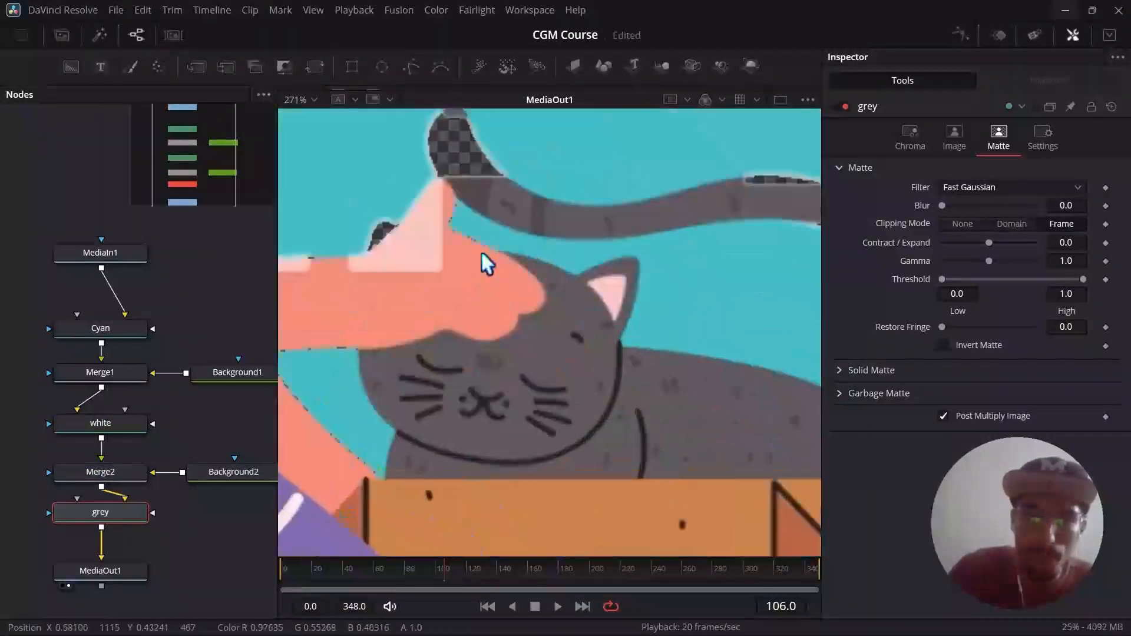
- Refine the grey key along the light edges of the watermark patches on the cat's curved tail
scroll(483, 256, up, 2)
scroll(617, 194, up, 6)
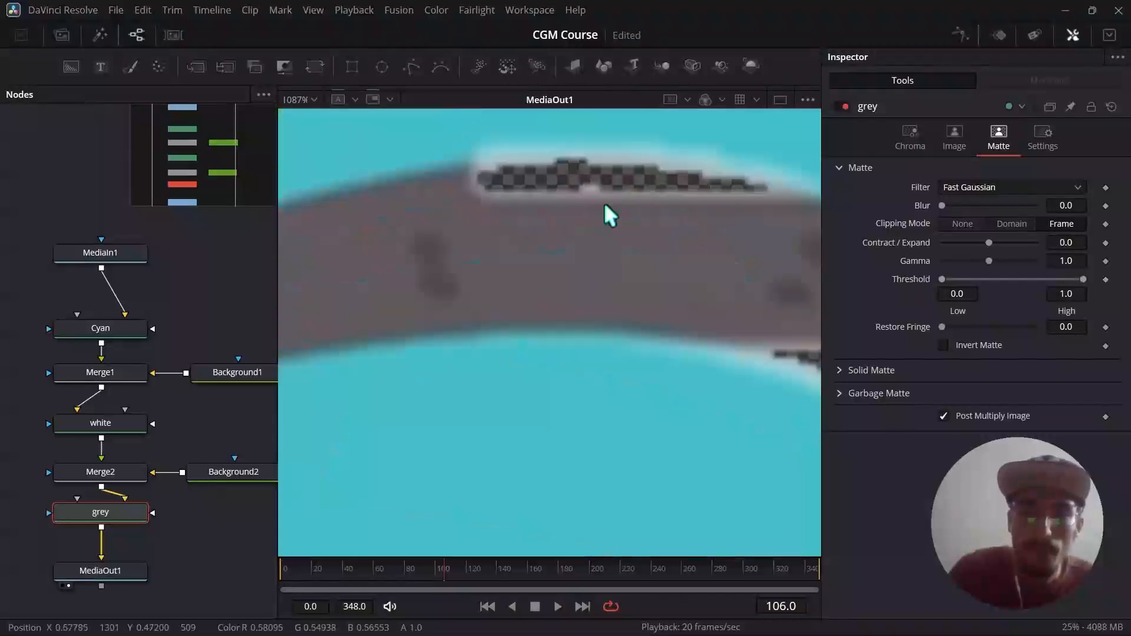
scroll(523, 227, down, 8)
scroll(452, 249, up, 3)
scroll(471, 265, down, 2)
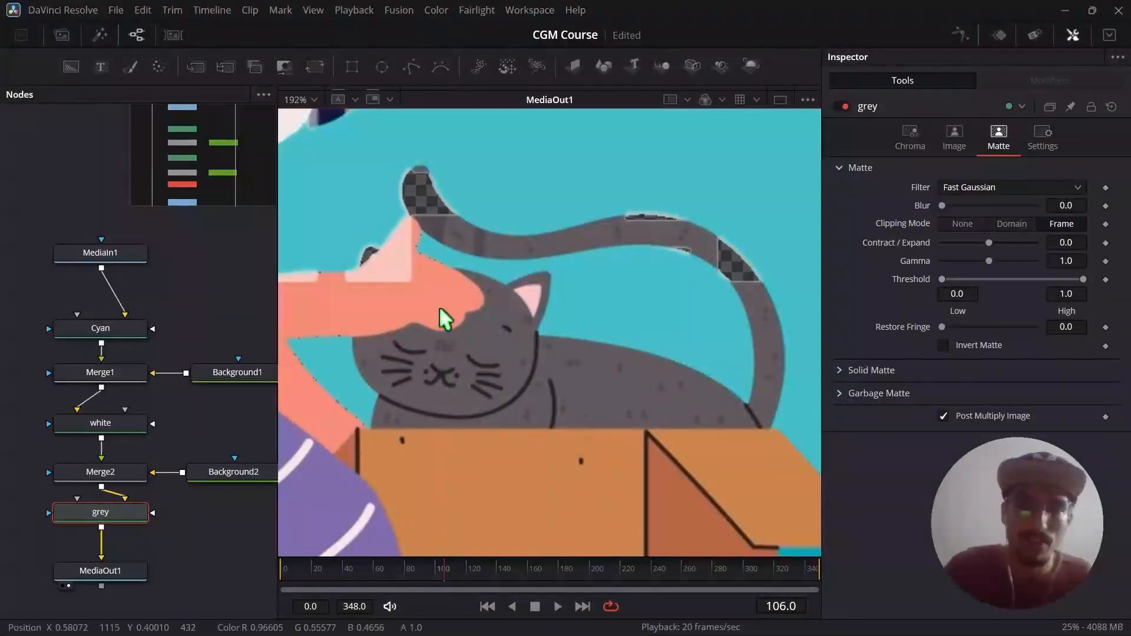
scroll(439, 306, down, 2)
scroll(408, 308, up, 1)
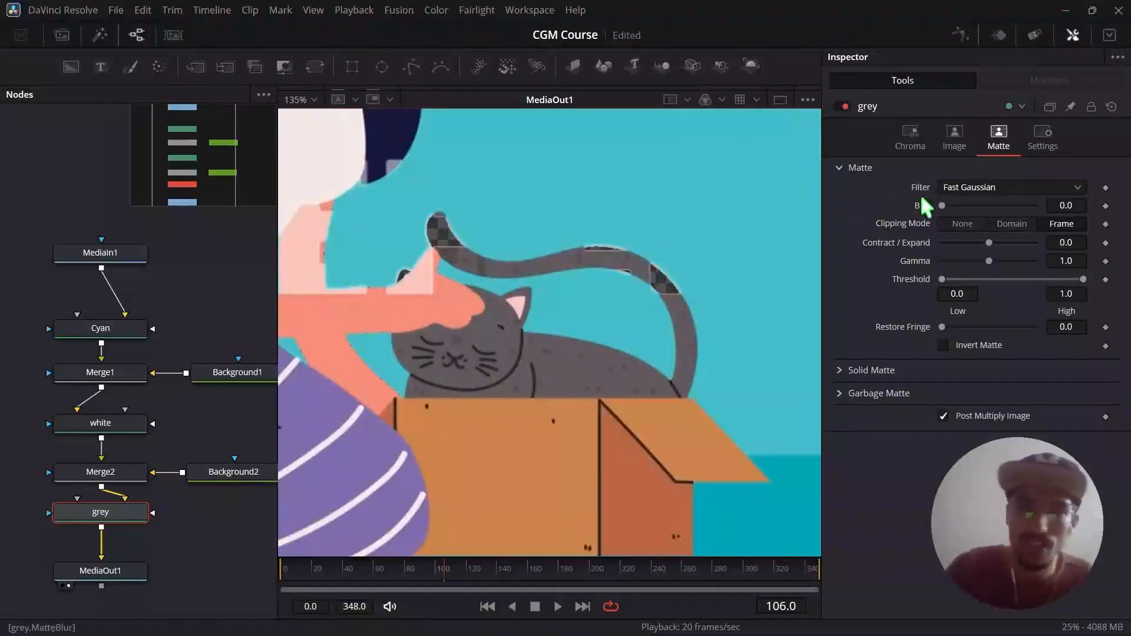
- Set the matte blur of the grey key to 0.5 and check its edges around the hand and tail
scroll(419, 342, up, 8)
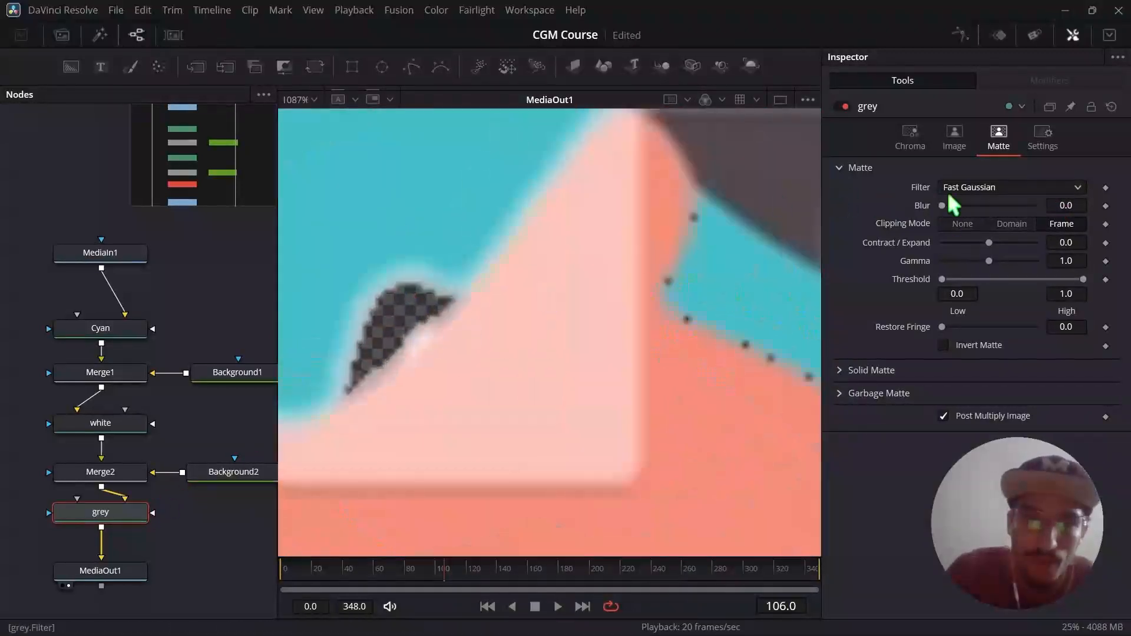
click(1064, 206)
text(0.05)
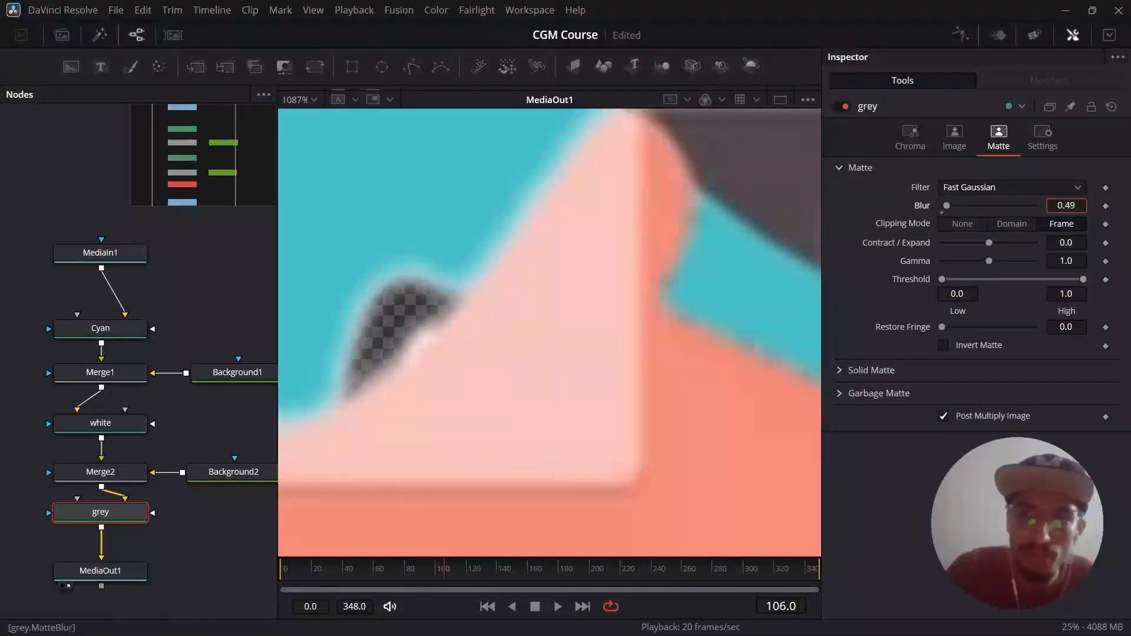
scroll(631, 235, down, 7)
scroll(562, 297, up, 4)
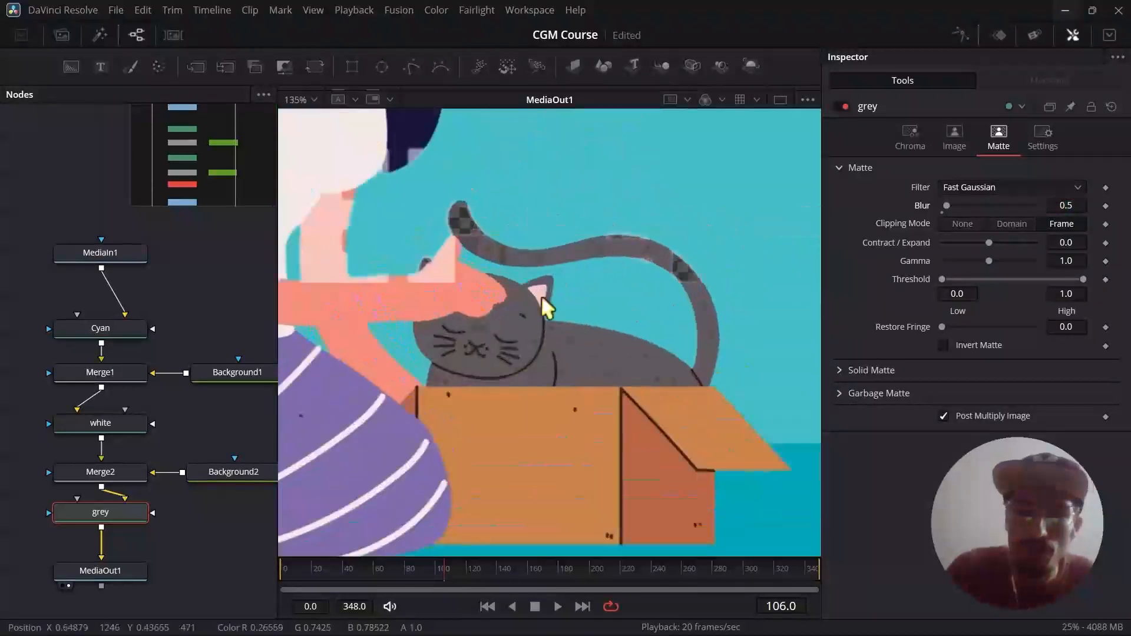
scroll(564, 297, down, 4)
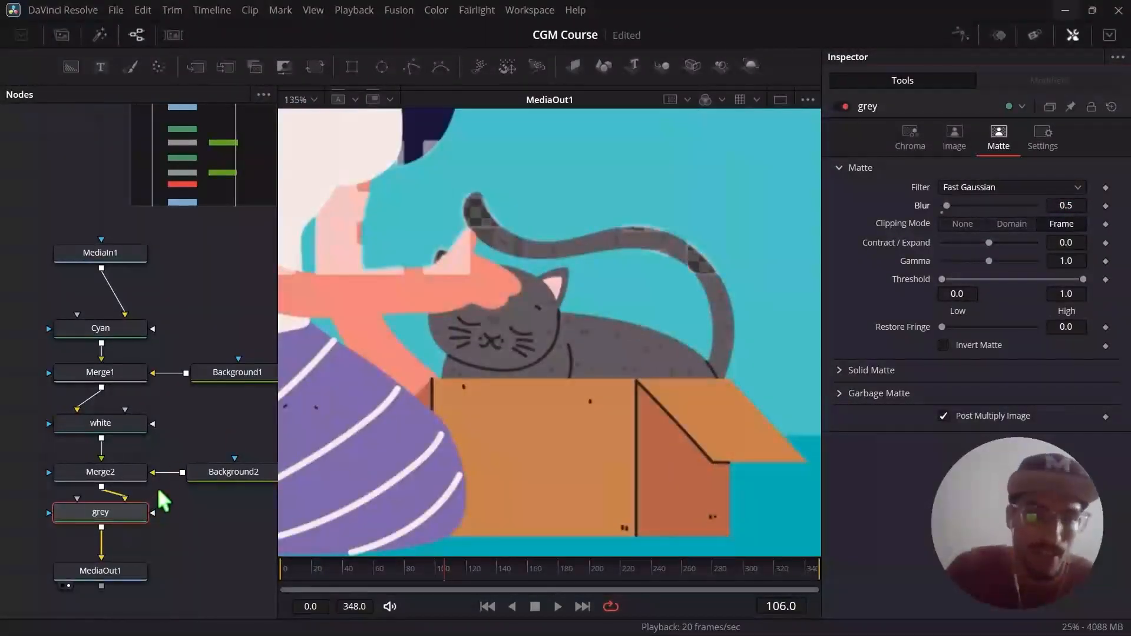
key(shift+space)
text(chr)
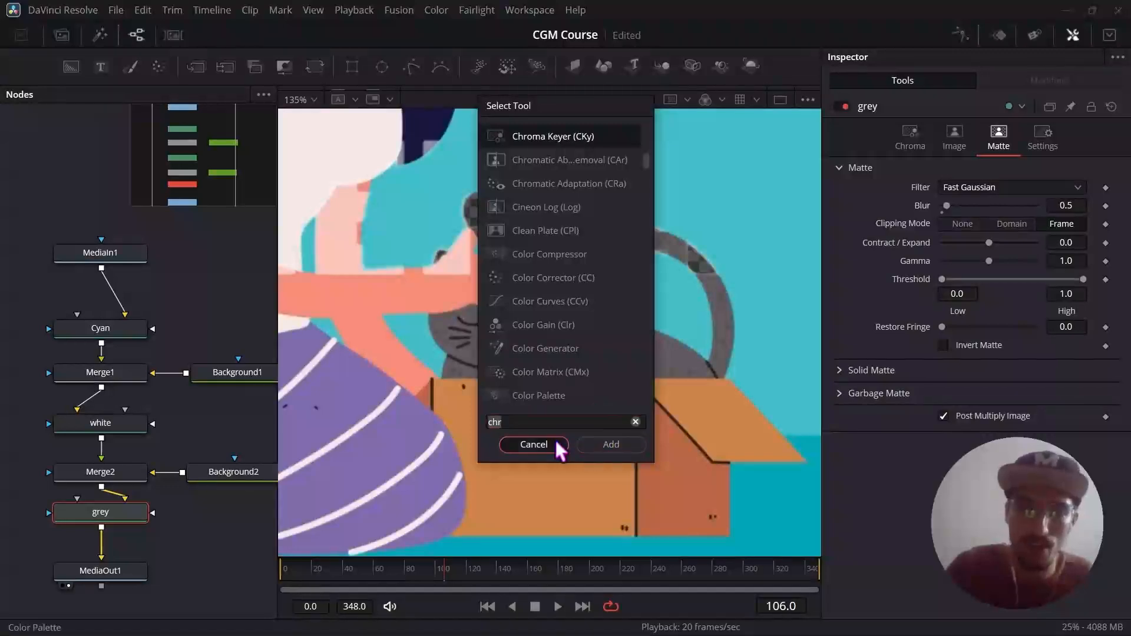
click(532, 445)
- Add a Background node merged after the grey key and move the new merge below grey
click(71, 67)
scroll(155, 463, down, 5)
scroll(90, 473, up, 4)
scroll(171, 481, down, 2)
scroll(224, 475, up, 2)
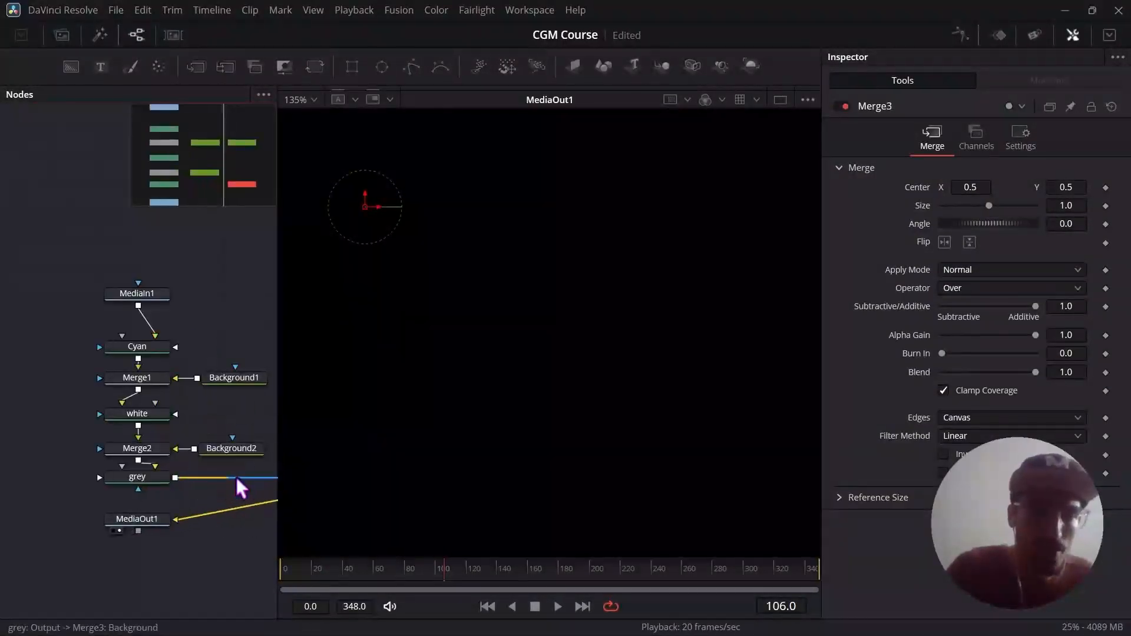
scroll(247, 475, down, 3)
drag(259, 479, 203, 489)
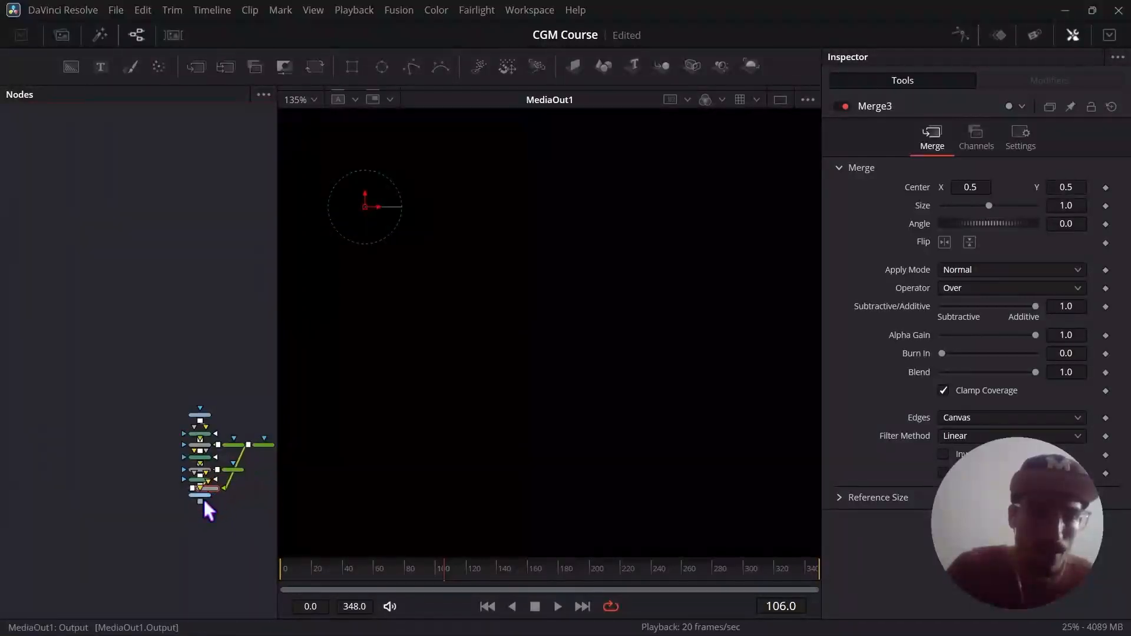
- Place MediaOut1 below Merge3, align Merge3 under the grey key and position Background3 beside it
click(199, 494)
scroll(235, 471, up, 5)
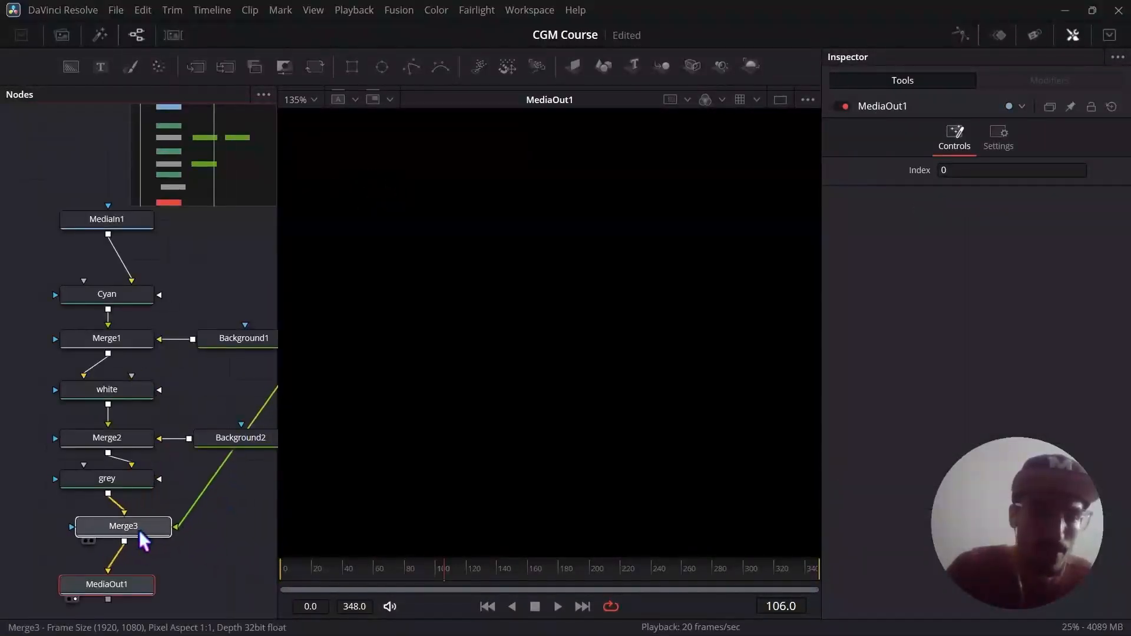
click(125, 525)
scroll(210, 432, down, 6)
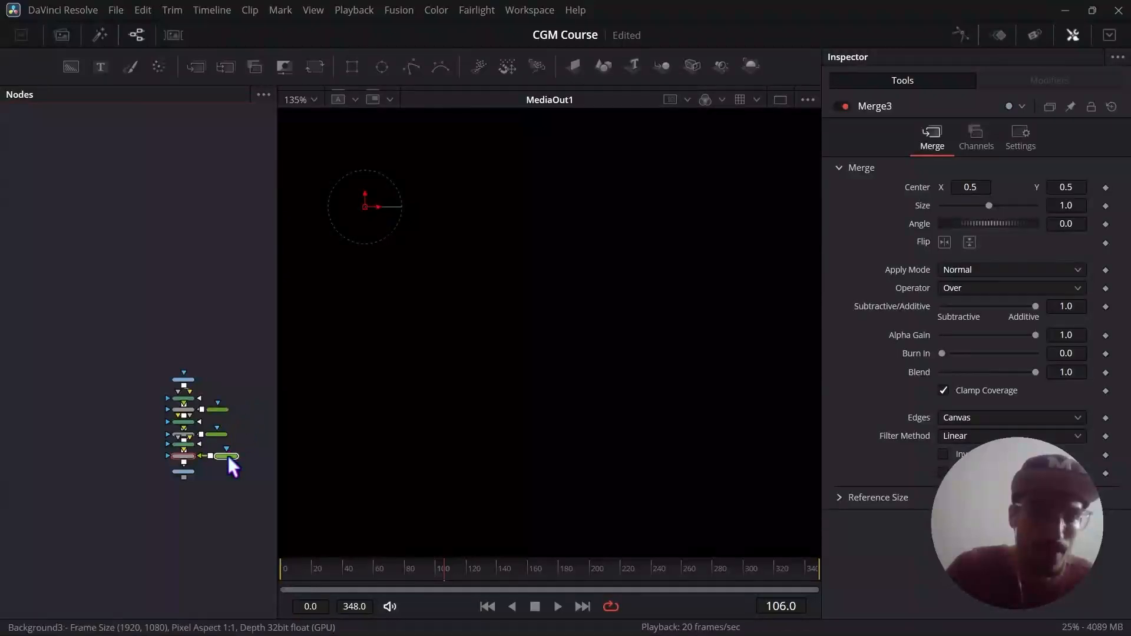
click(228, 456)
scroll(228, 456, up, 4)
scroll(219, 473, up, 2)
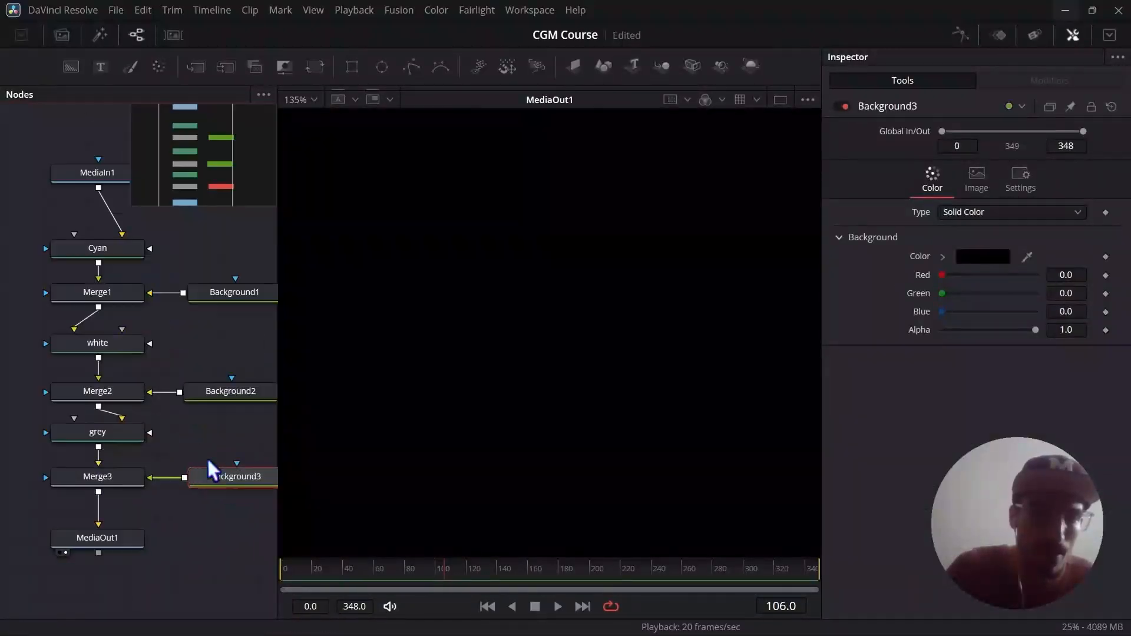
- Swap the inputs of Merge3 so the keyed image lies over Background3
click(120, 474)
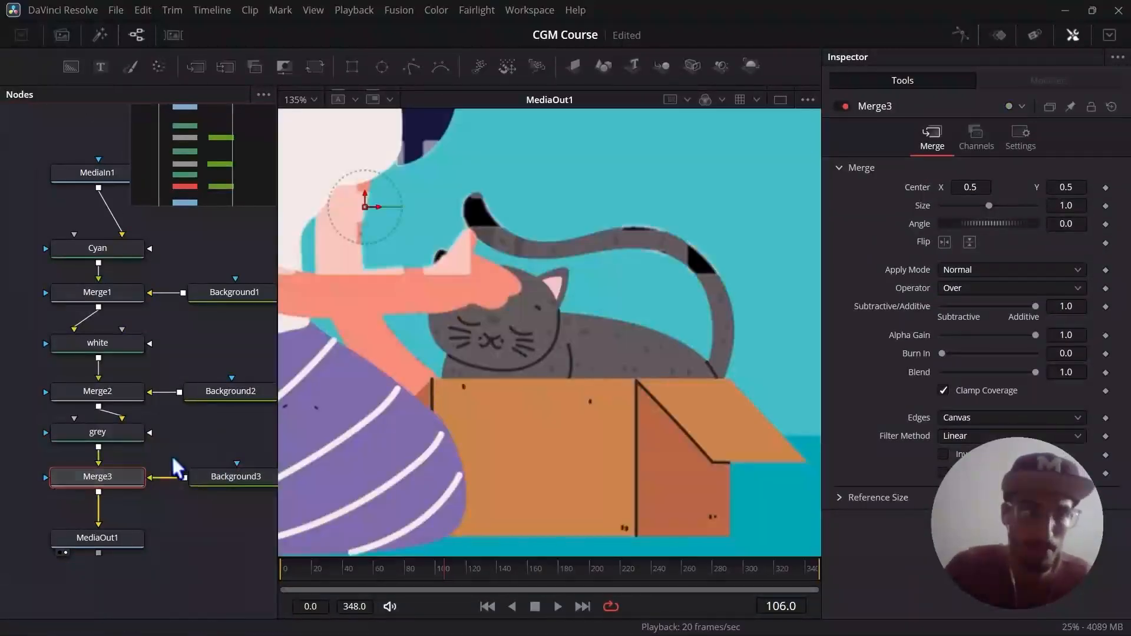
scroll(449, 273, down, 3)
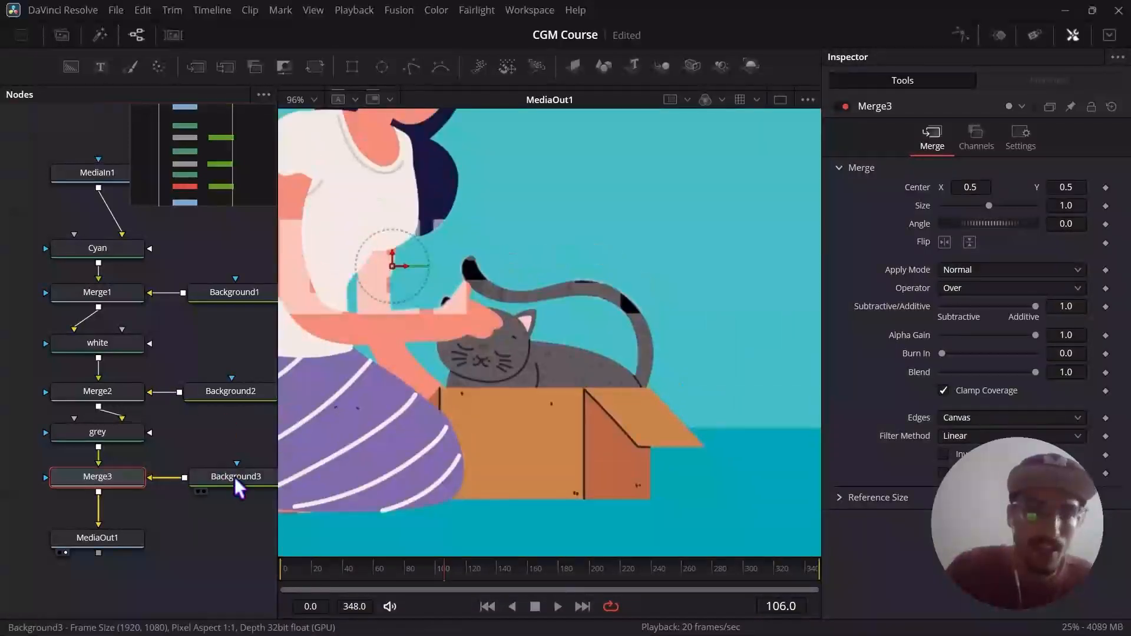
- Select Background3 and examine the filled tail tip and the surrounding grey tones up close
click(234, 477)
scroll(469, 306, up, 4)
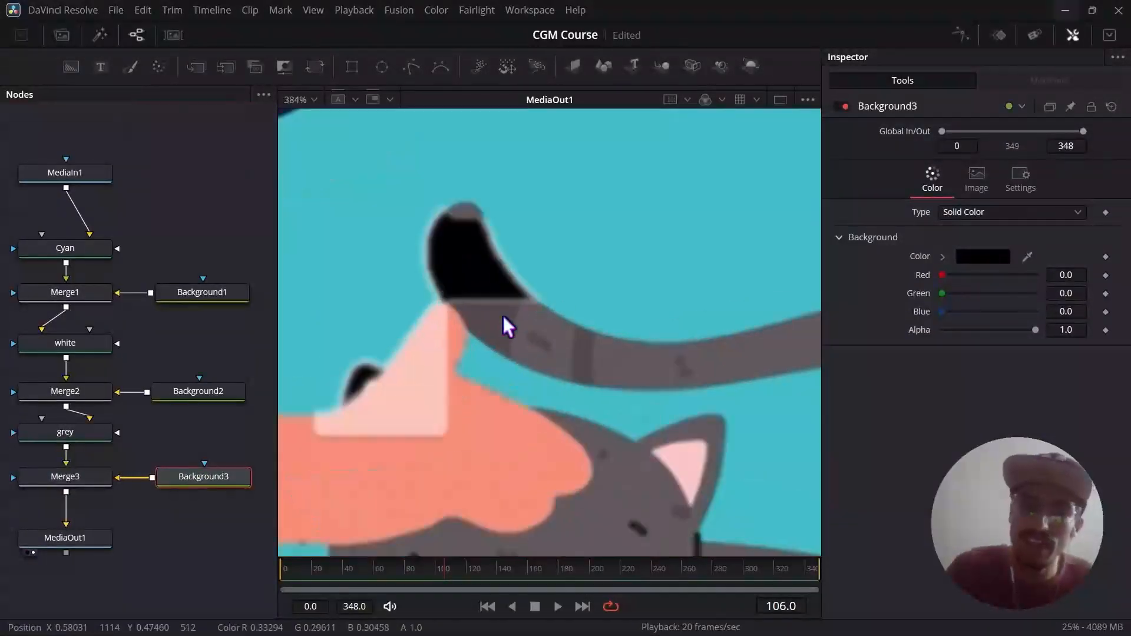
scroll(506, 322, up, 3)
scroll(501, 284, up, 1)
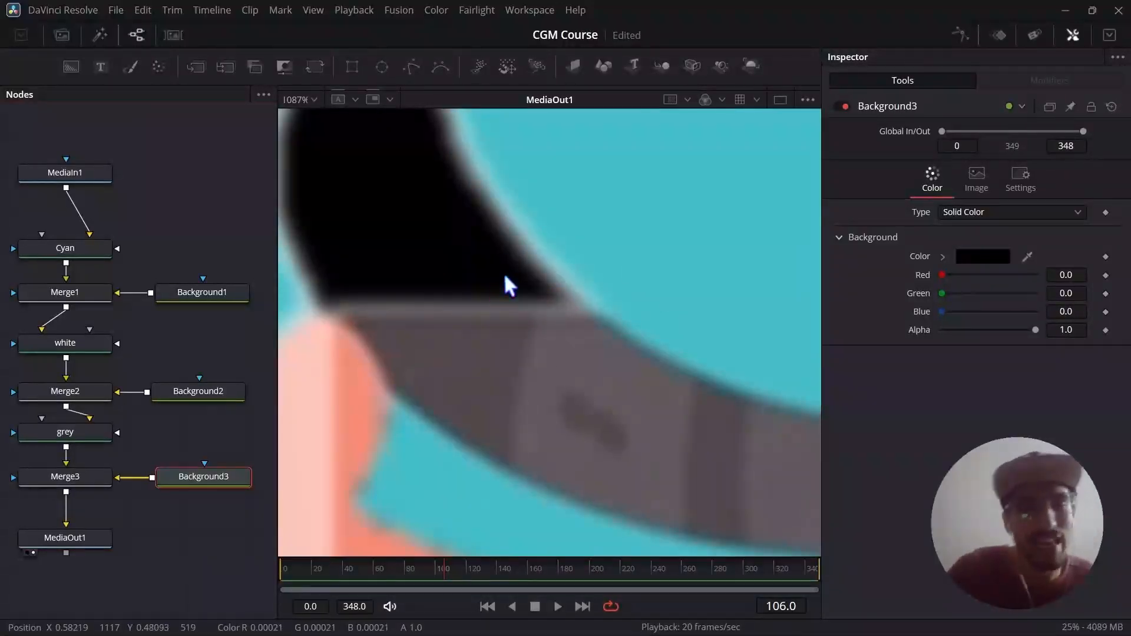
scroll(504, 260, down, 2)
scroll(501, 247, up, 1)
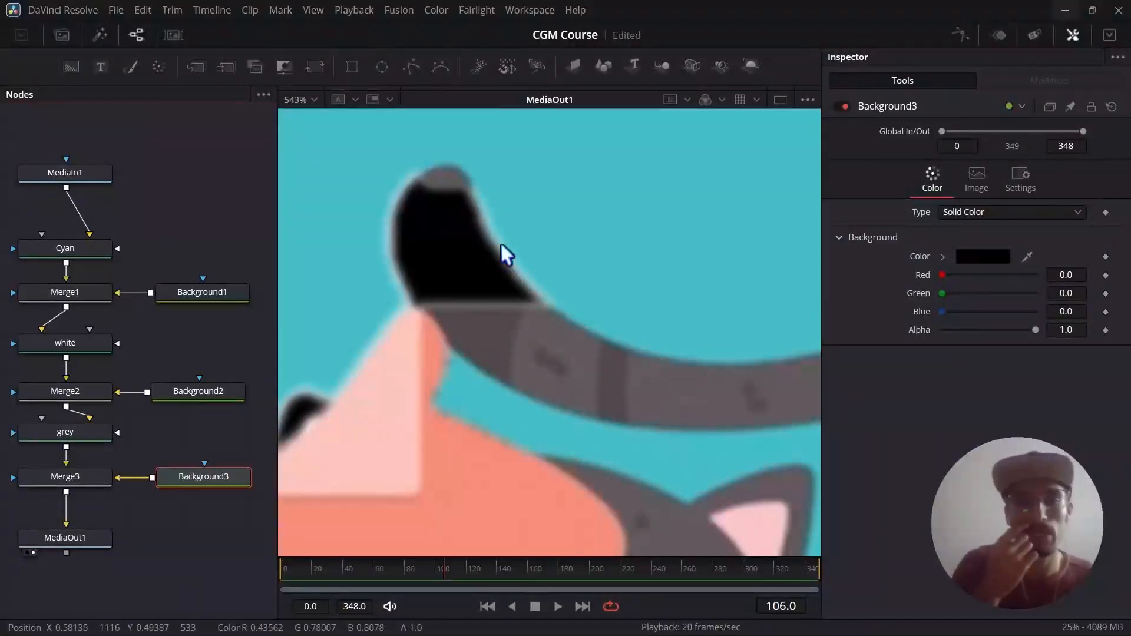
scroll(500, 241, down, 3)
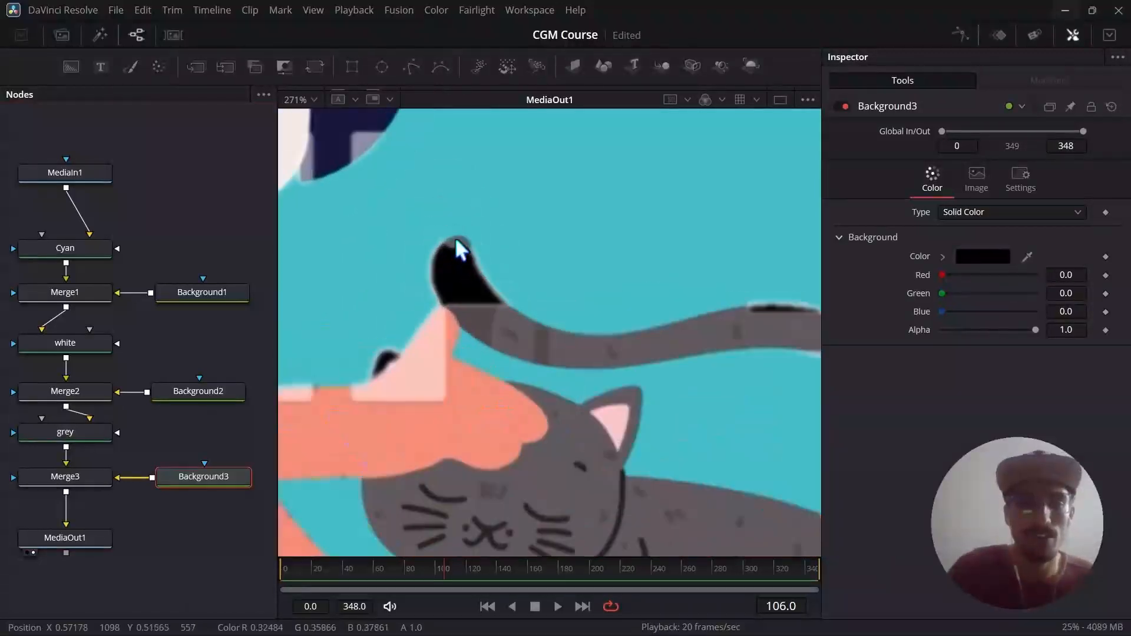
- Sample Background3's colour from the grey of the cat's tail just below the filled tip
scroll(459, 246, up, 1)
scroll(412, 283, down, 1)
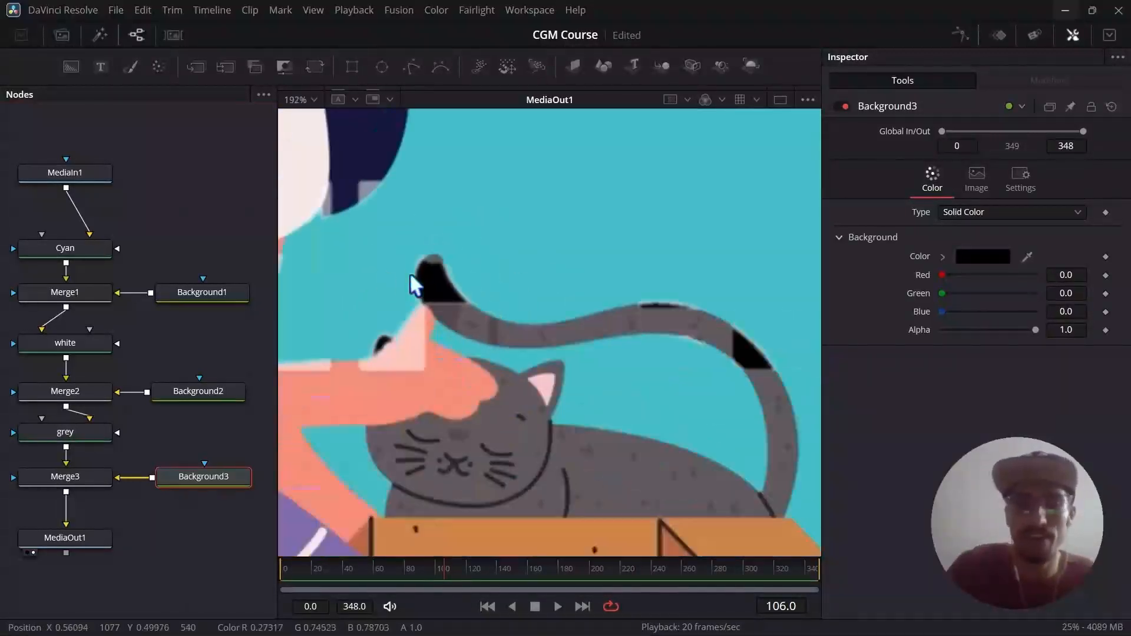
scroll(376, 285, up, 2)
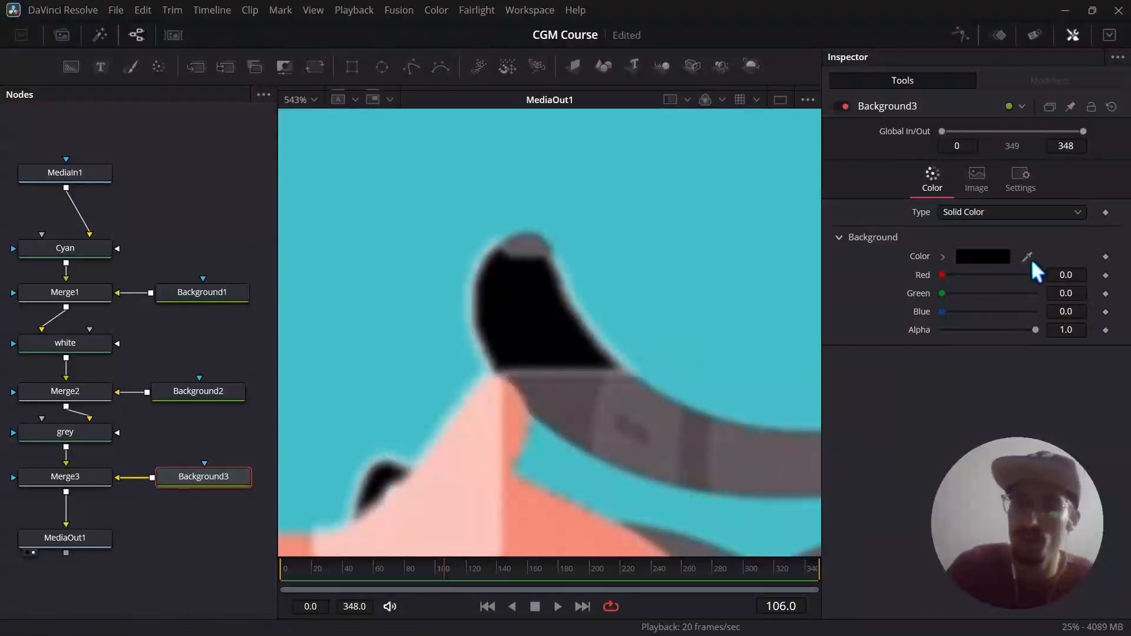
drag(1028, 256, 590, 386)
scroll(629, 378, down, 5)
scroll(764, 418, up, 2)
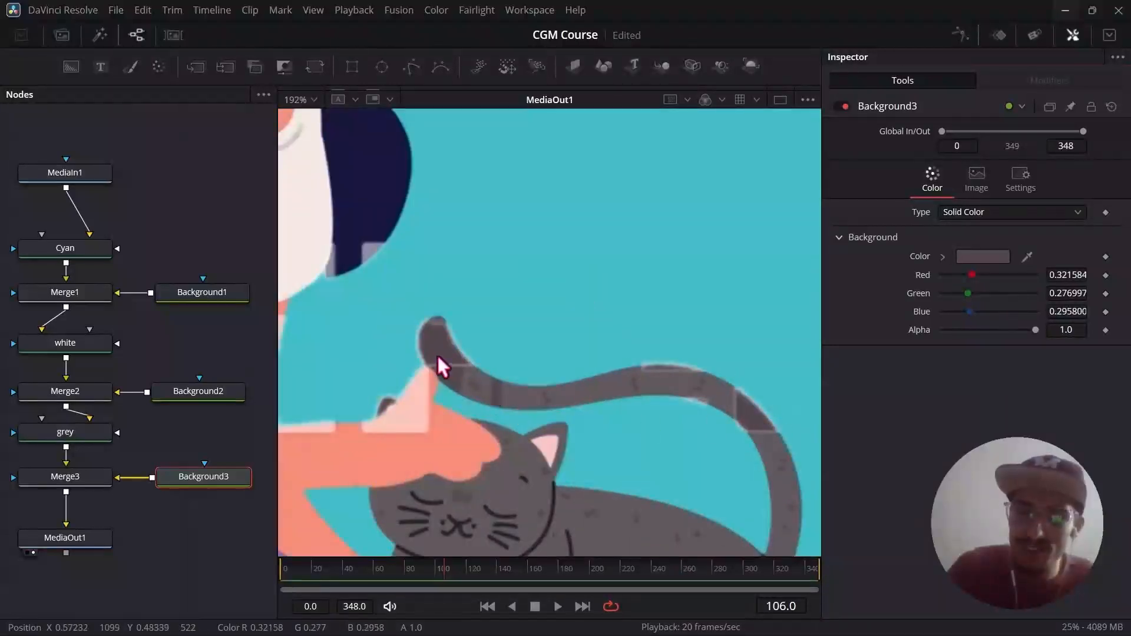
- Resample Background3's colour from the lighter grey patch of the tail
scroll(437, 357, up, 3)
drag(1028, 255, 553, 387)
scroll(559, 387, down, 3)
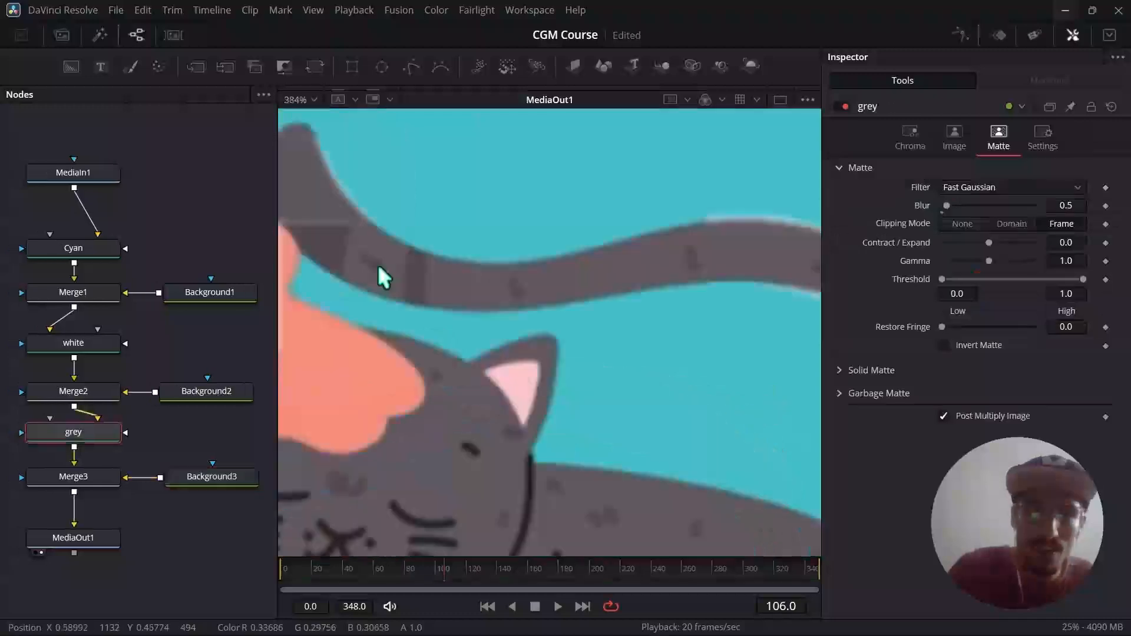
- Extend the grey key over the remaining lighter and darker patches of the cat's tail and body
scroll(347, 270, down, 2)
scroll(342, 262, up, 4)
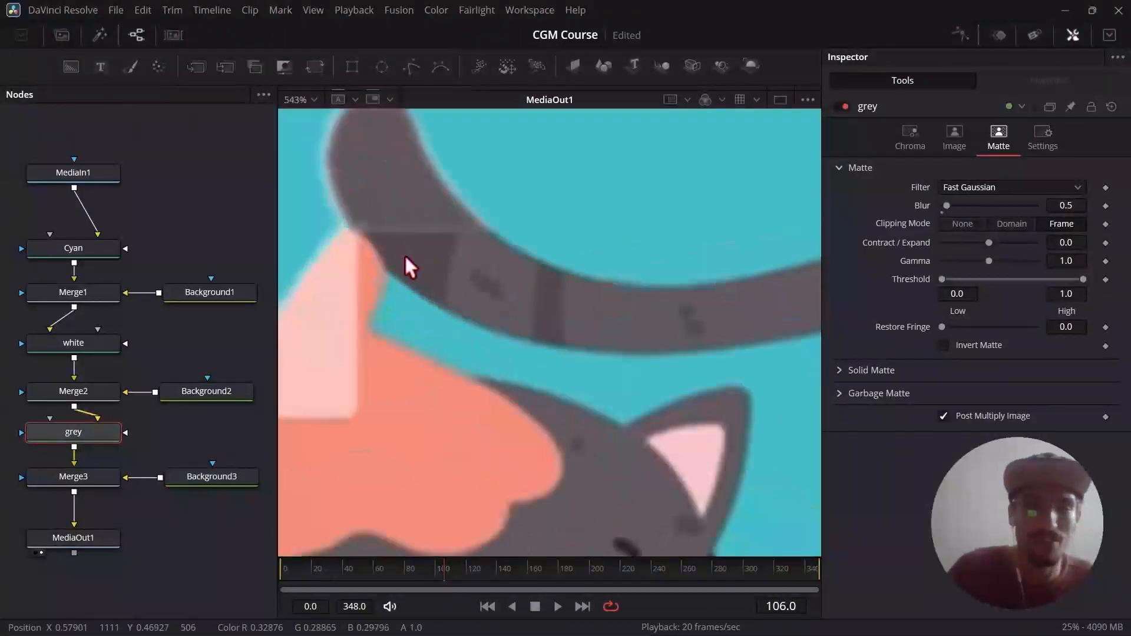
scroll(472, 271, down, 3)
scroll(448, 268, up, 3)
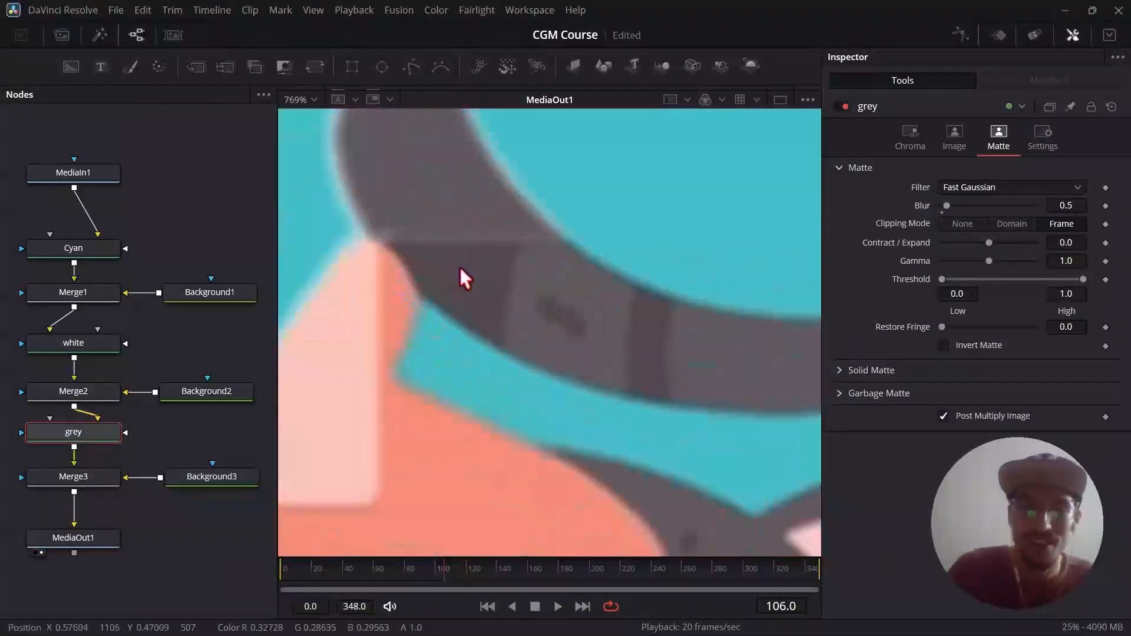
scroll(461, 282, down, 3)
scroll(510, 354, up, 1)
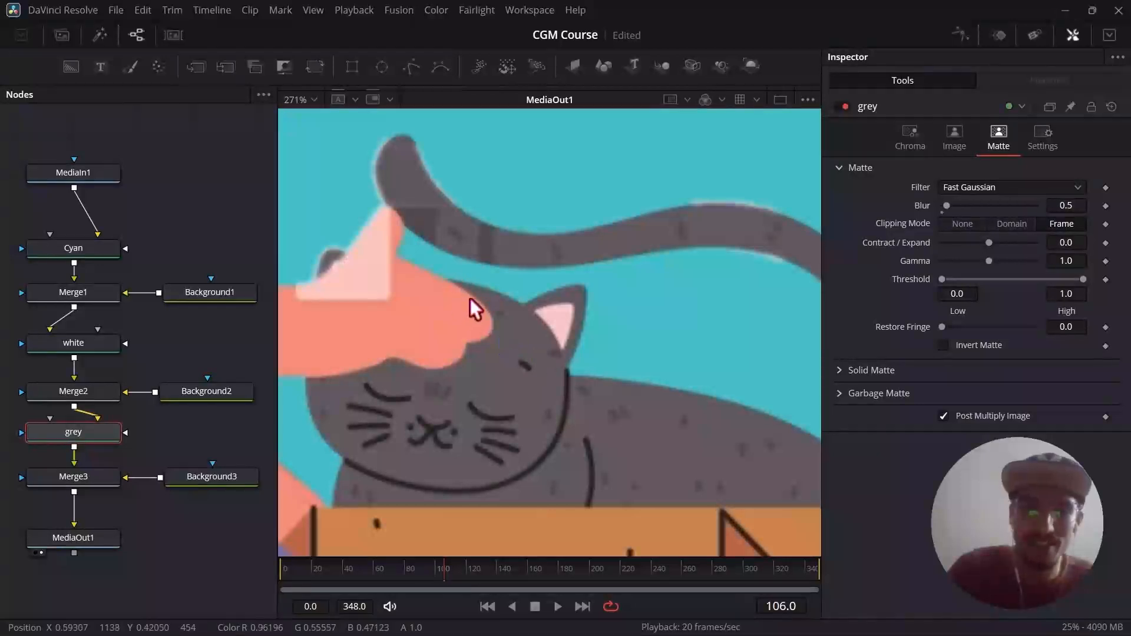
scroll(394, 193, up, 2)
scroll(527, 283, down, 3)
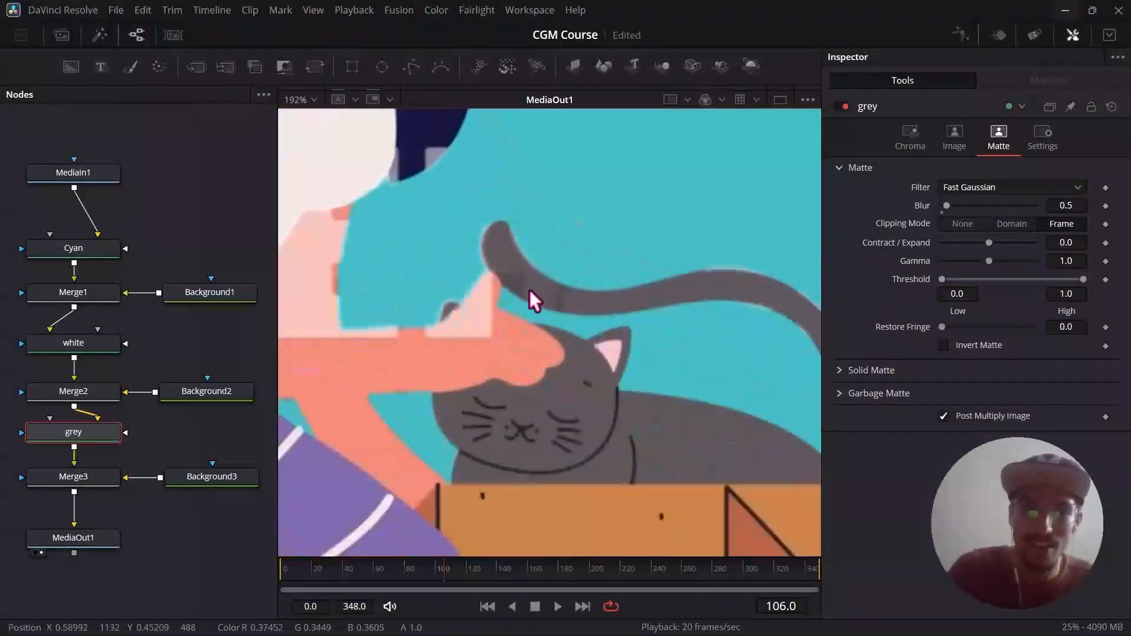
scroll(530, 290, up, 3)
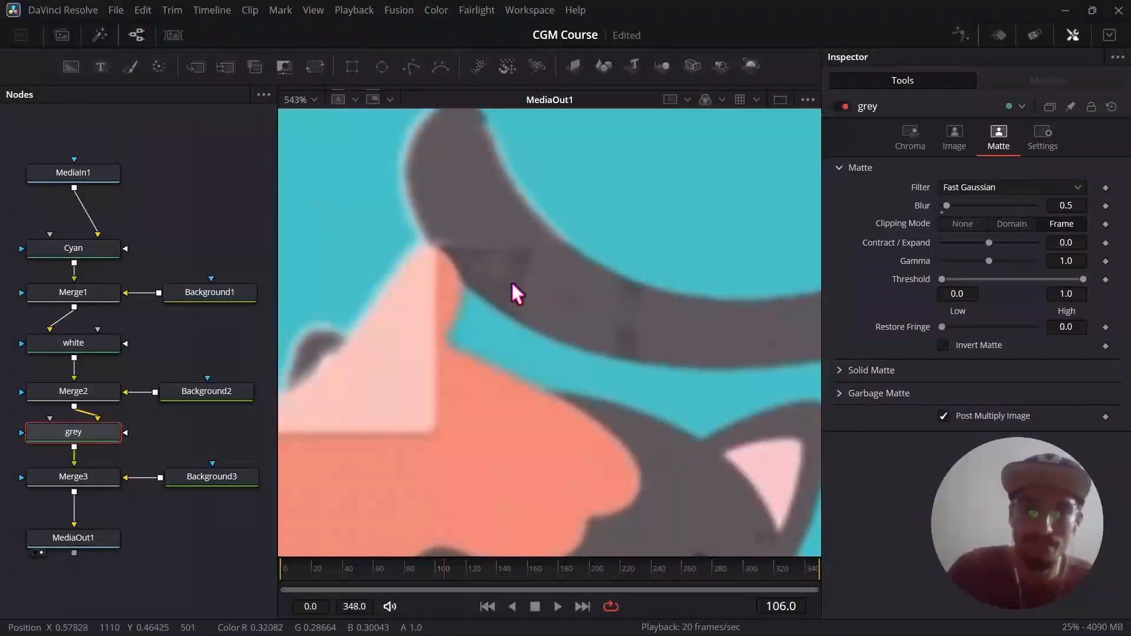
scroll(530, 289, down, 3)
scroll(649, 306, up, 1)
scroll(512, 283, up, 2)
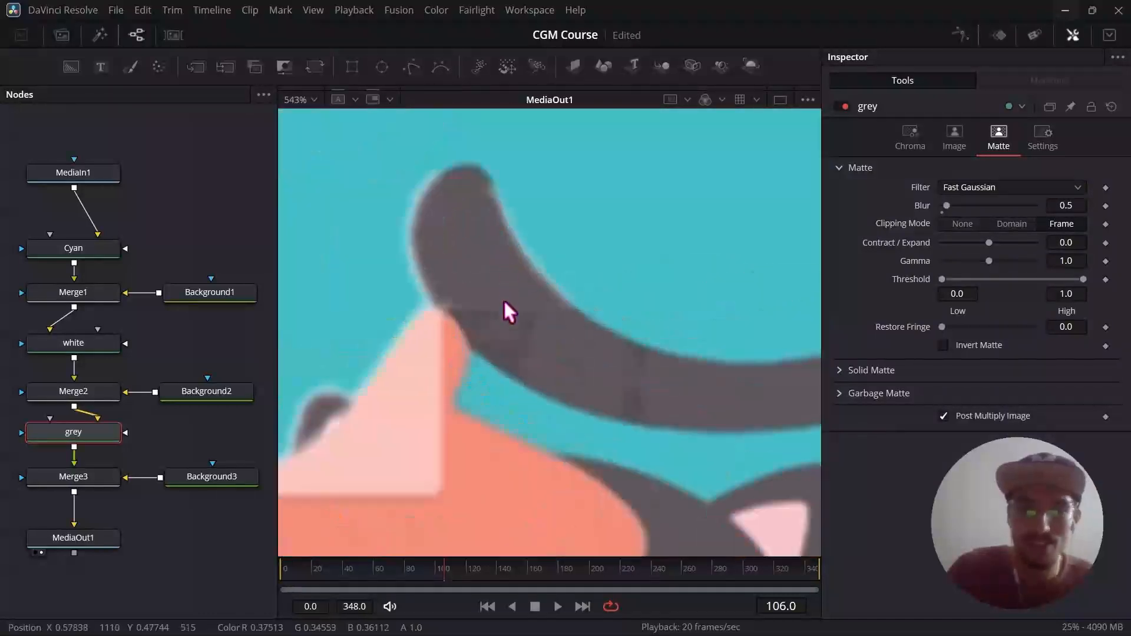
scroll(489, 321, up, 1)
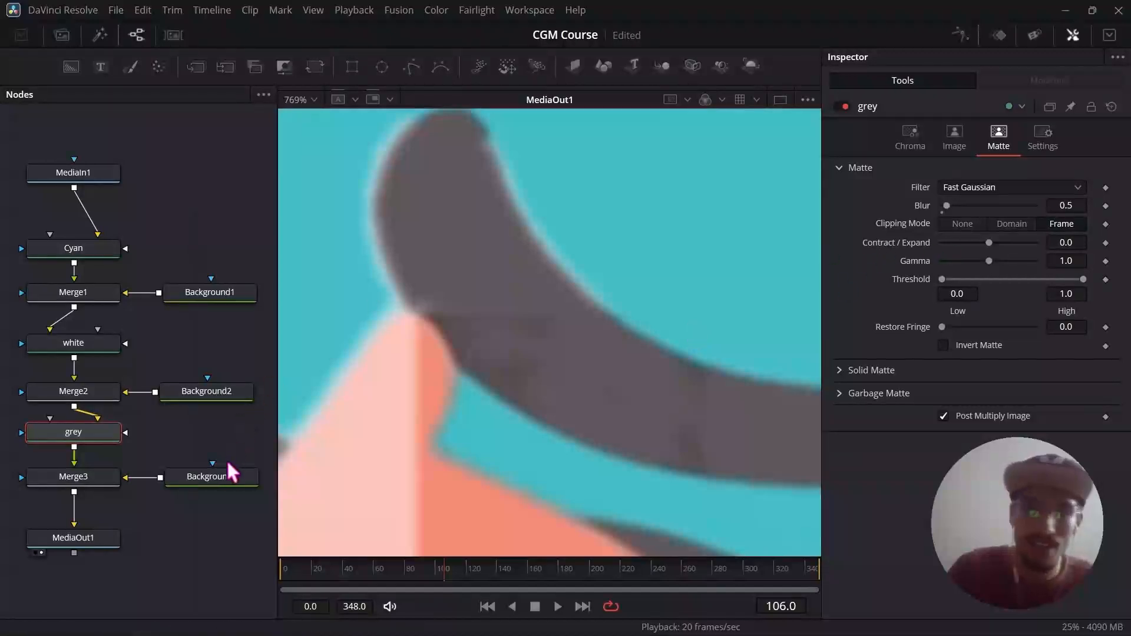
- Resample Background3's colour from the darker grey of the tail and check the filled tail with the grey key selected
click(252, 476)
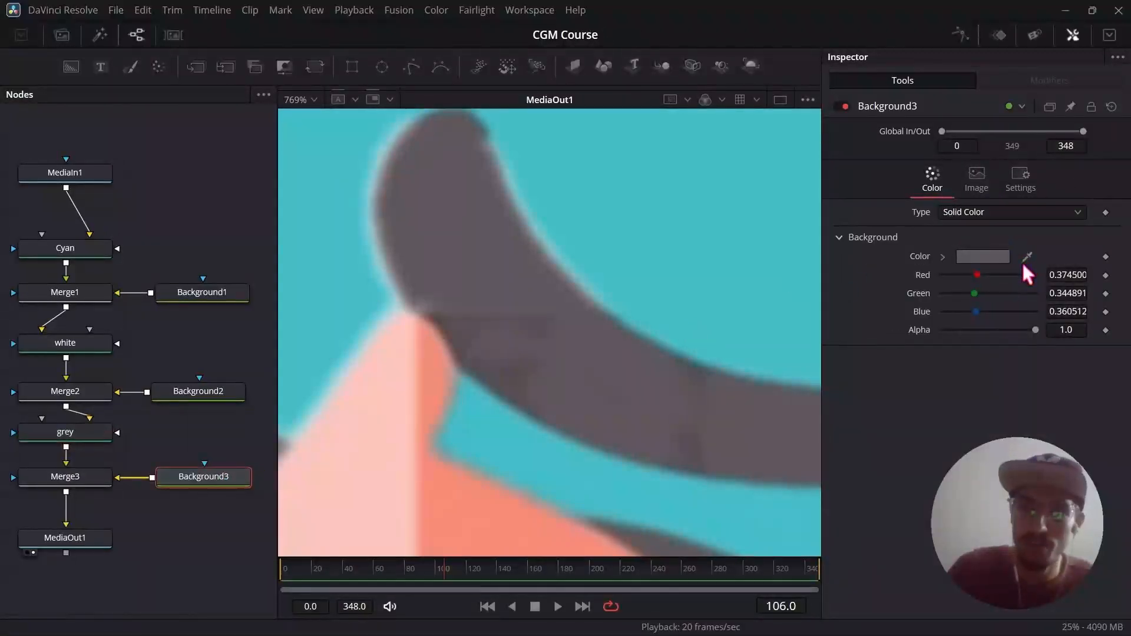
drag(843, 367, 694, 373)
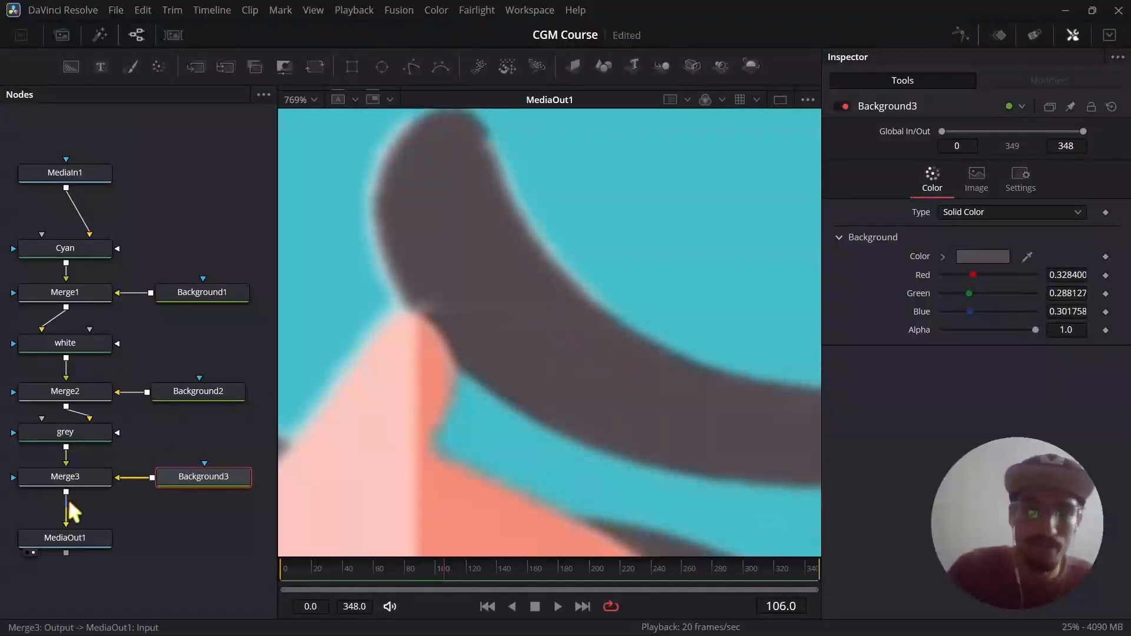
click(73, 434)
scroll(553, 326, up, 2)
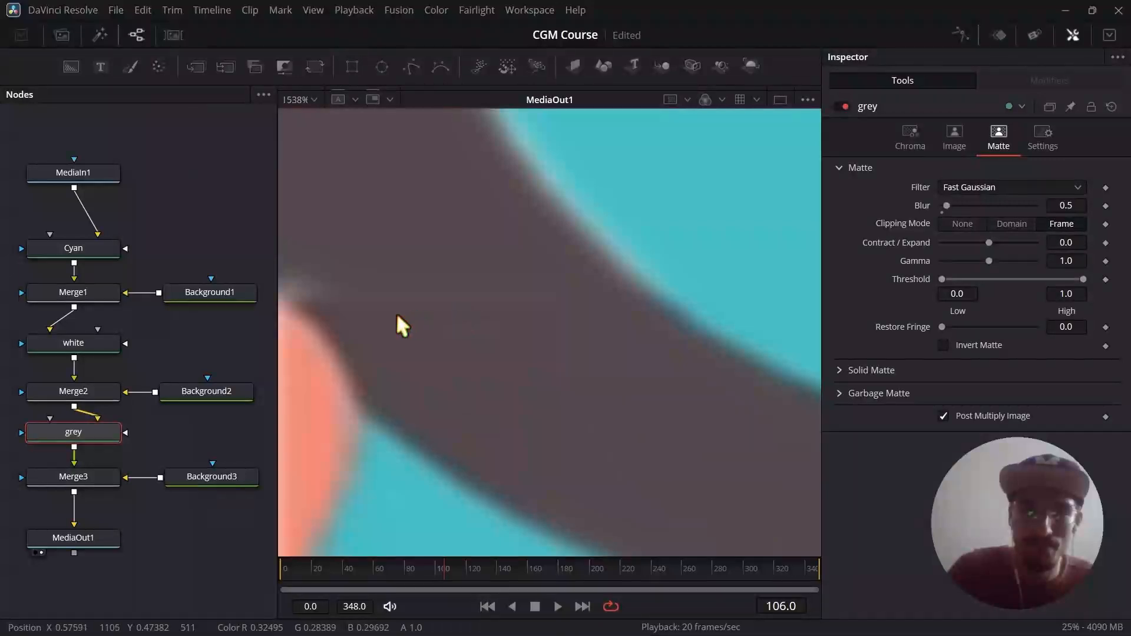
scroll(548, 318, down, 8)
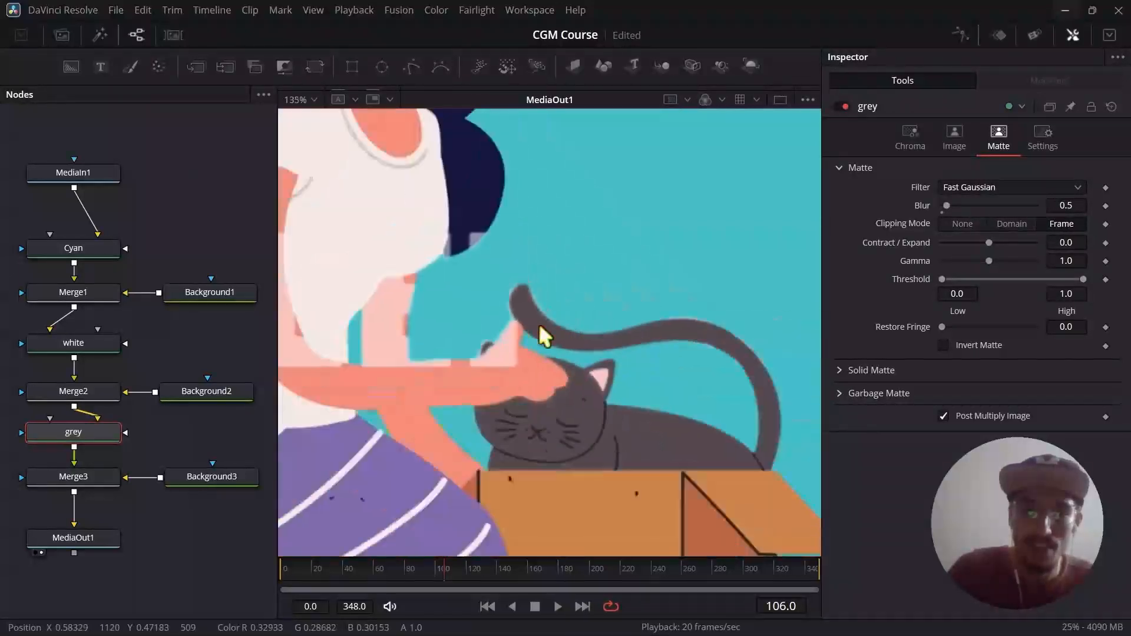
scroll(701, 377, up, 4)
scroll(611, 238, up, 2)
- At frame 188, move MediaOut1 down and add a chroma keyer named pink after Merge3
drag(95, 539, 94, 601)
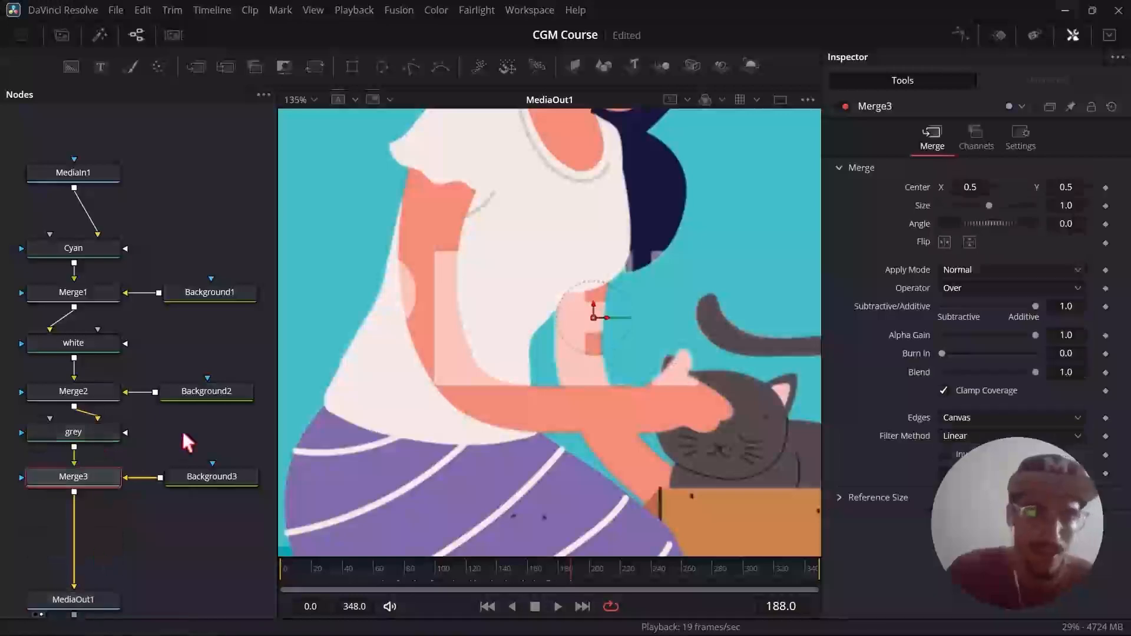
key(shift+space)
click(619, 453)
key(F2)
key(BackSpace)
text(pink)
click(636, 335)
- Open the pink key's matte settings and key out the pale pink watermark letter on the woman's arm, including its corners
click(983, 142)
scroll(436, 361, up, 2)
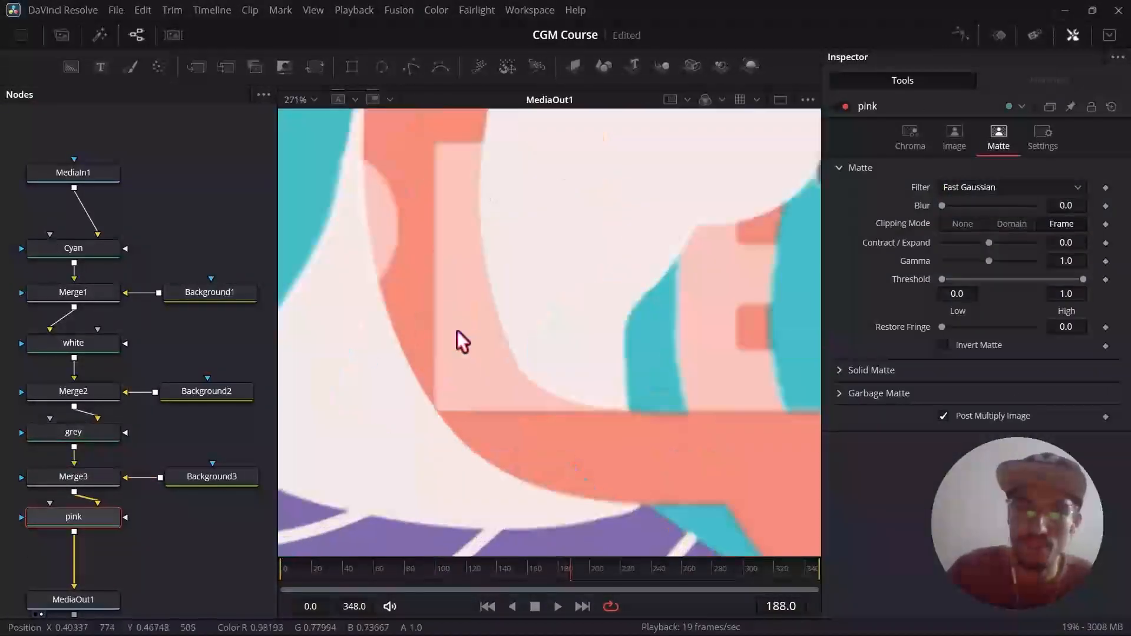
mouse_move(457, 331)
mouse_down()
mouse_move(469, 168)
mouse_move(470, 185)
mouse_up()
scroll(469, 185, up, 1)
scroll(447, 201, up, 2)
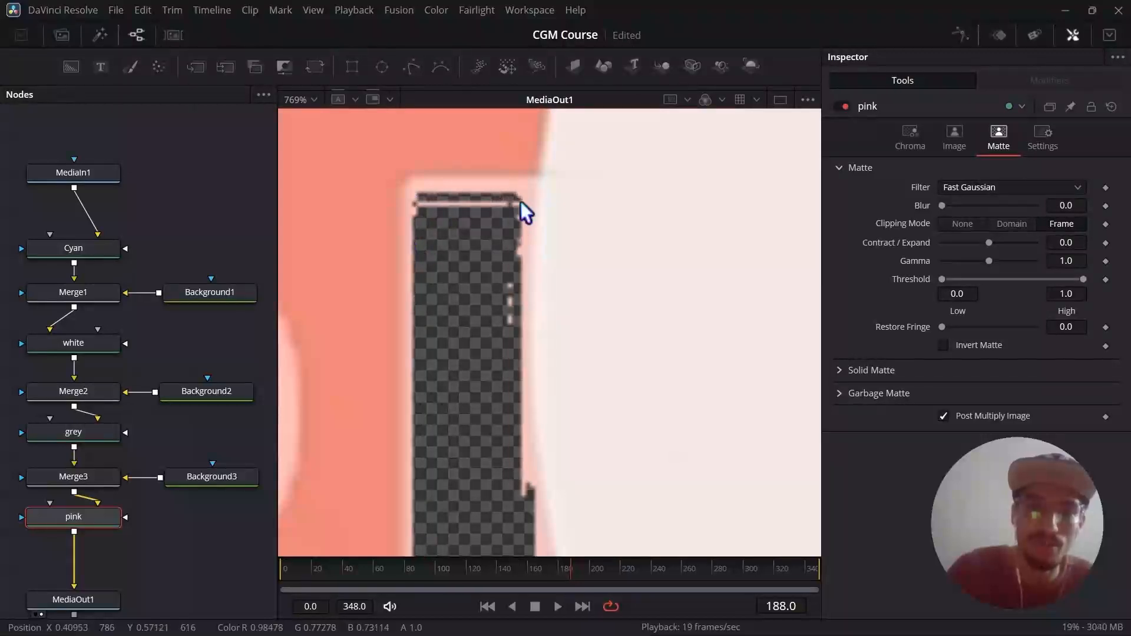
scroll(436, 208, up, 1)
scroll(412, 180, up, 1)
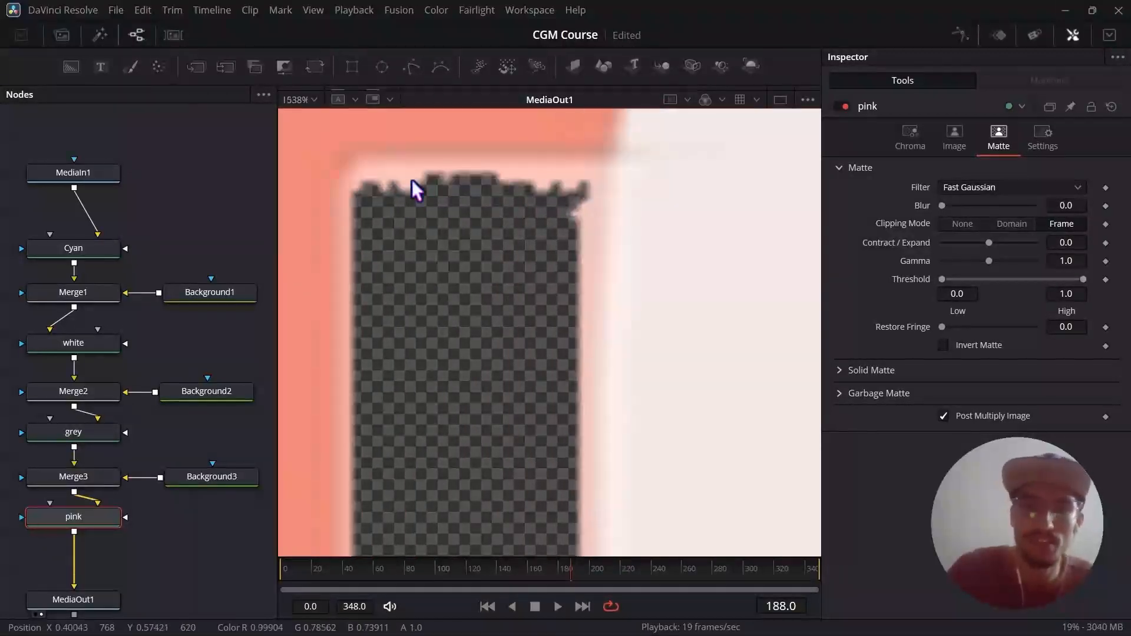
scroll(487, 185, up, 2)
scroll(495, 185, down, 3)
scroll(408, 184, up, 3)
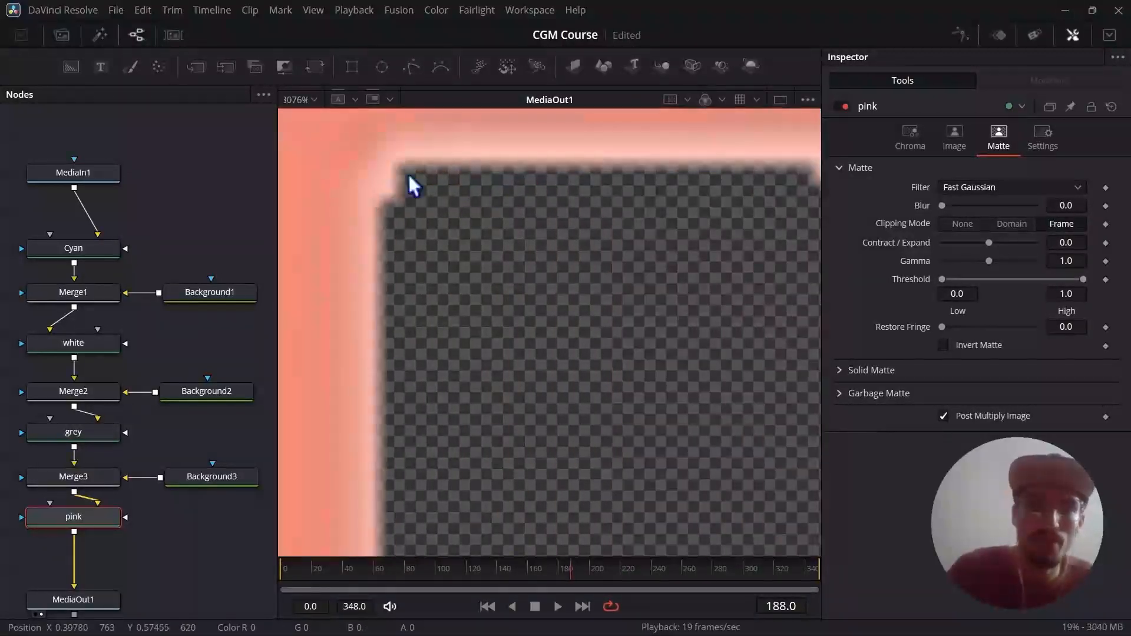
scroll(439, 204, down, 7)
scroll(370, 296, up, 5)
- Extend the pink key along the edges of the curved watermark piece on the arm's outer side and inspect the keyed areas
click(393, 335)
click(420, 466)
scroll(498, 236, up, 2)
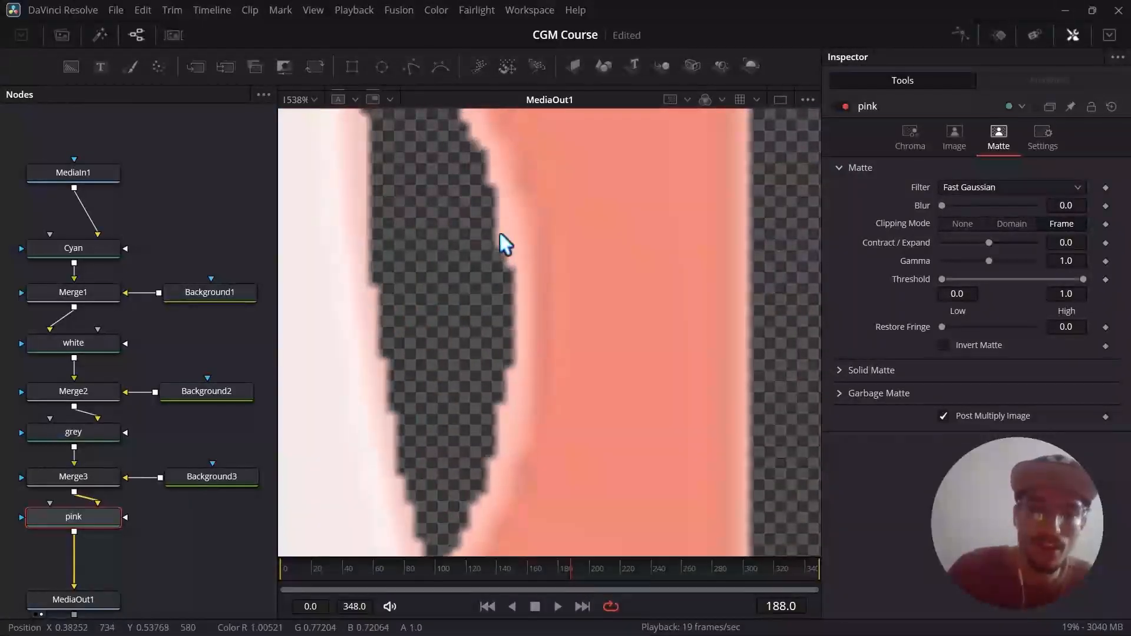
click(500, 231)
scroll(398, 182, up, 4)
click(354, 211)
click(362, 295)
click(366, 370)
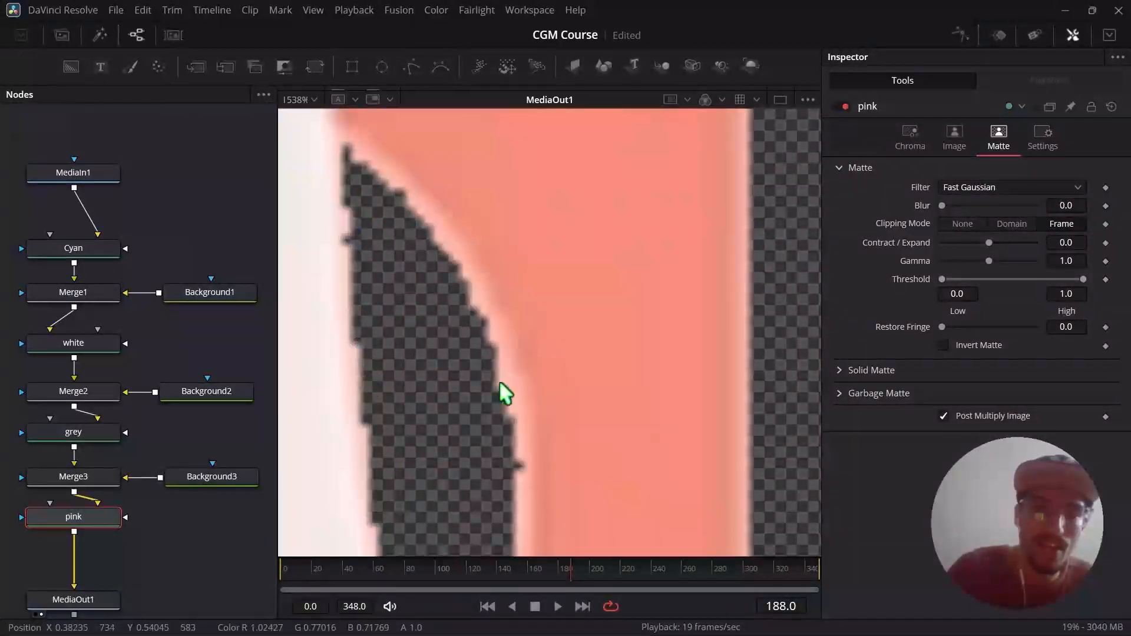
click(500, 380)
click(518, 481)
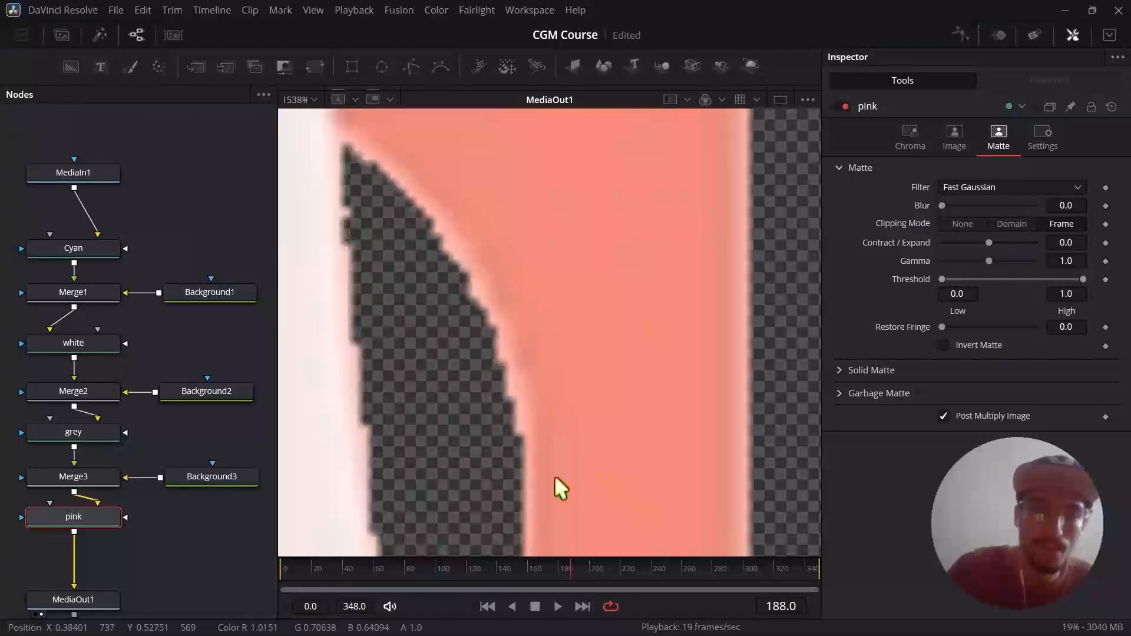
scroll(521, 341, down, 8)
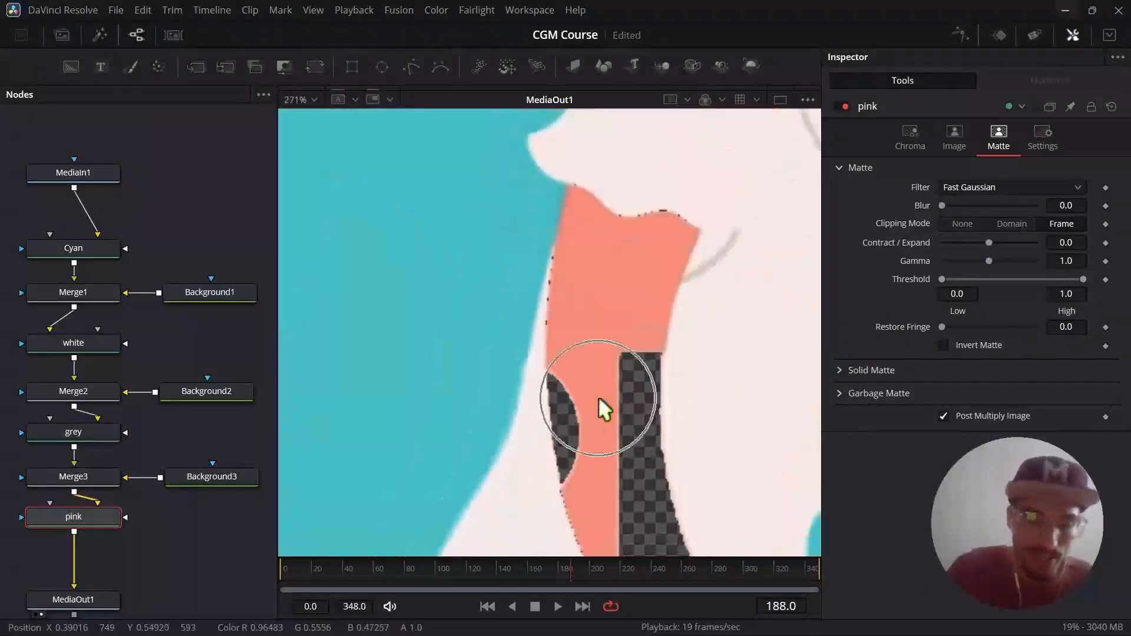
scroll(610, 376, up, 2)
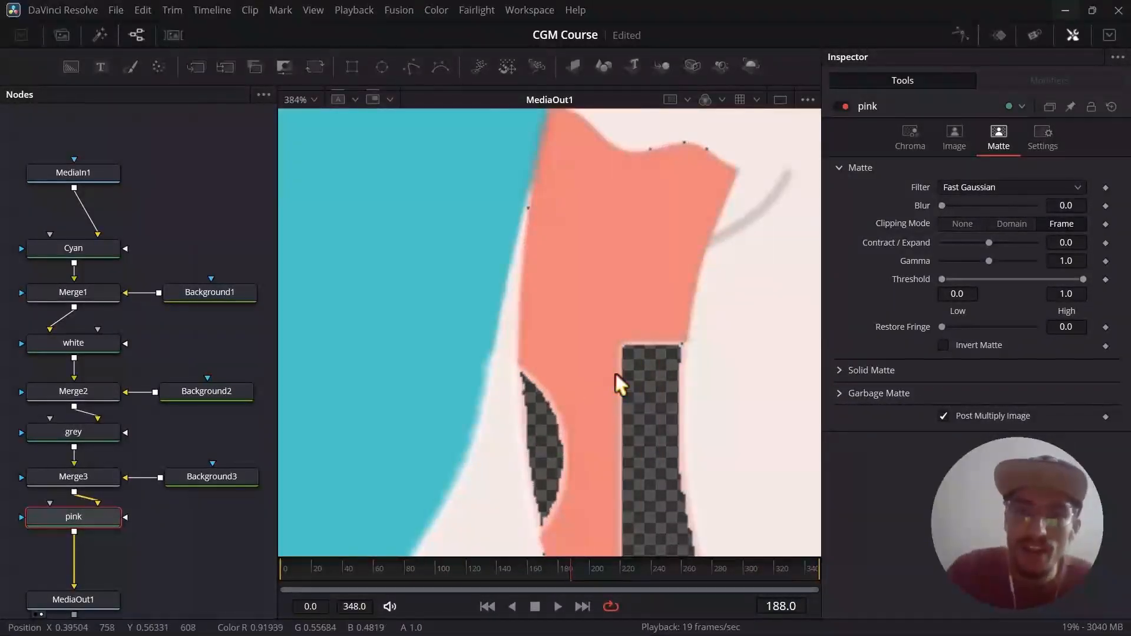
scroll(615, 373, down, 3)
scroll(719, 480, up, 4)
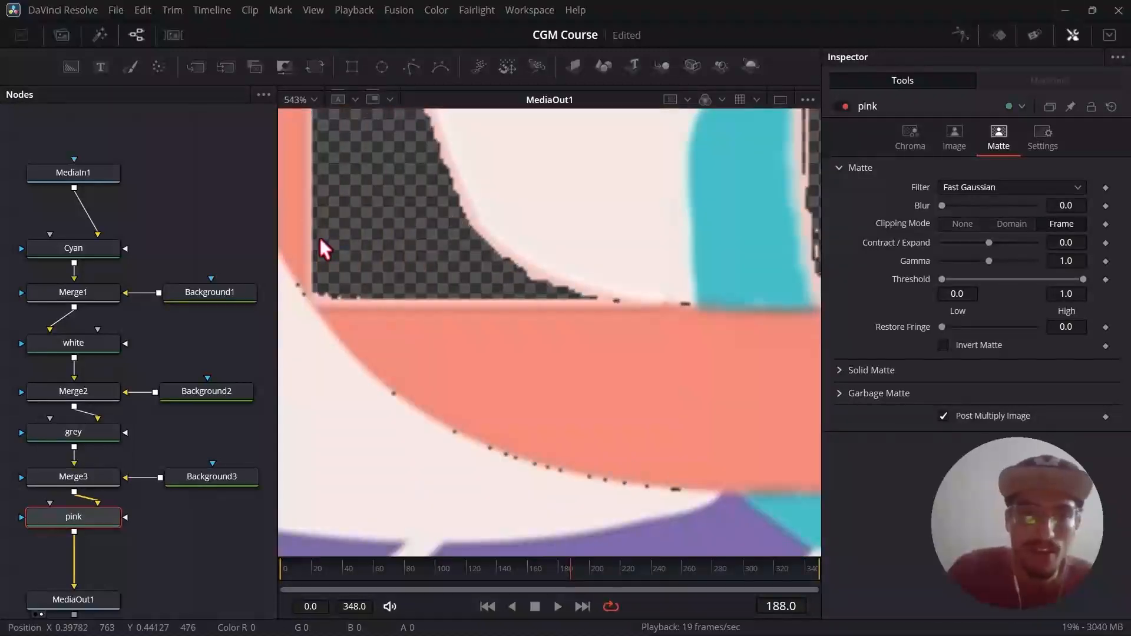
- Add a Background node merged after the pink key and align MediaOut1 below the new merge
scroll(323, 247, down, 5)
scroll(446, 314, up, 4)
key(shift+space)
text(ba)
key(Return)
scroll(237, 512, down, 4)
drag(260, 497, 175, 522)
drag(183, 524, 179, 544)
scroll(237, 543, up, 4)
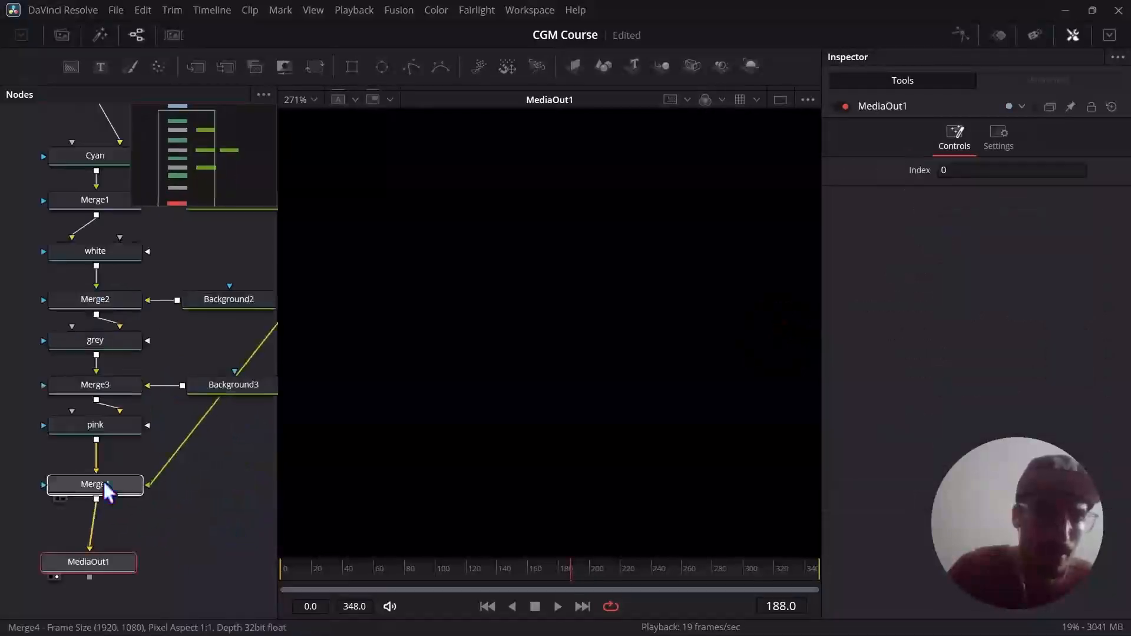
click(105, 485)
drag(89, 562, 95, 563)
- Place Background4 beside Merge4 and swap Merge4's inputs so the keyed image lies over the background
scroll(153, 491, down, 4)
drag(220, 423, 188, 488)
scroll(156, 480, up, 3)
scroll(210, 451, down, 2)
click(227, 479)
click(143, 483)
- Sample Background4's colour from the salmon skin tone of the woman's arm
click(218, 482)
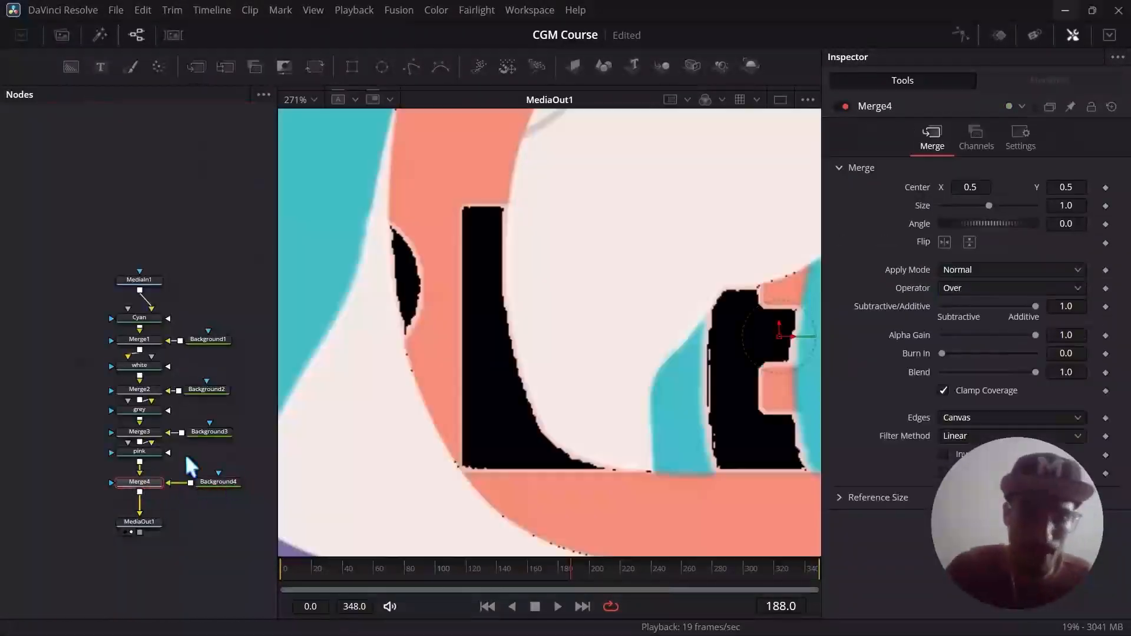
drag(1028, 255, 441, 198)
scroll(393, 248, up, 5)
- Extend the pink key over the pale watermark outlines left on the arm and check the arm's edges
drag(145, 452, 145, 459)
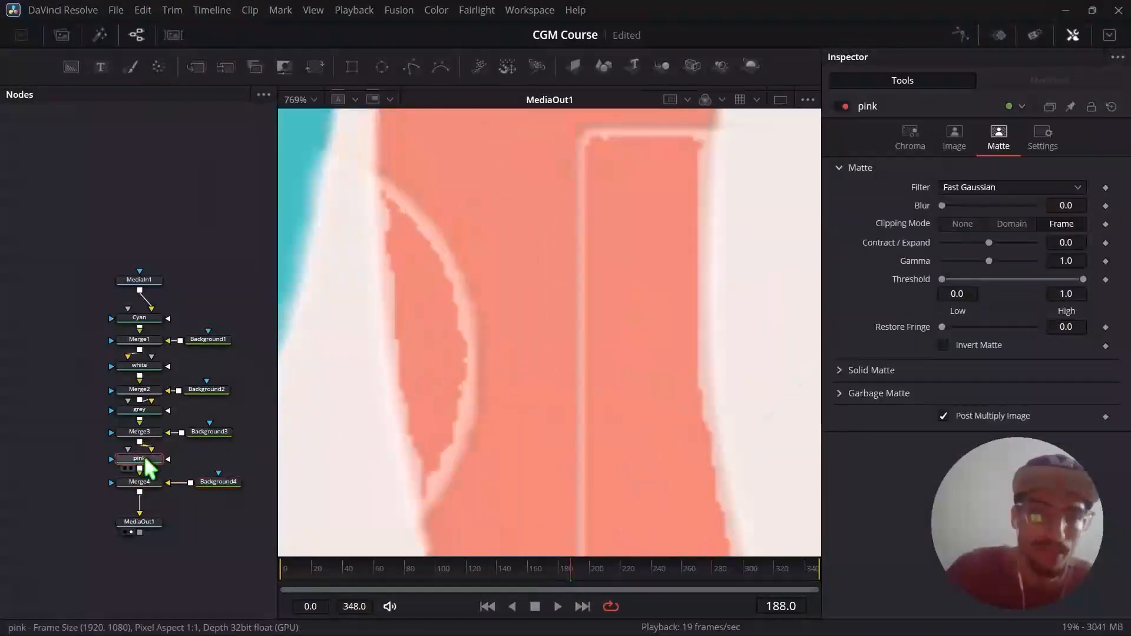
scroll(486, 300, up, 3)
scroll(560, 324, down, 1)
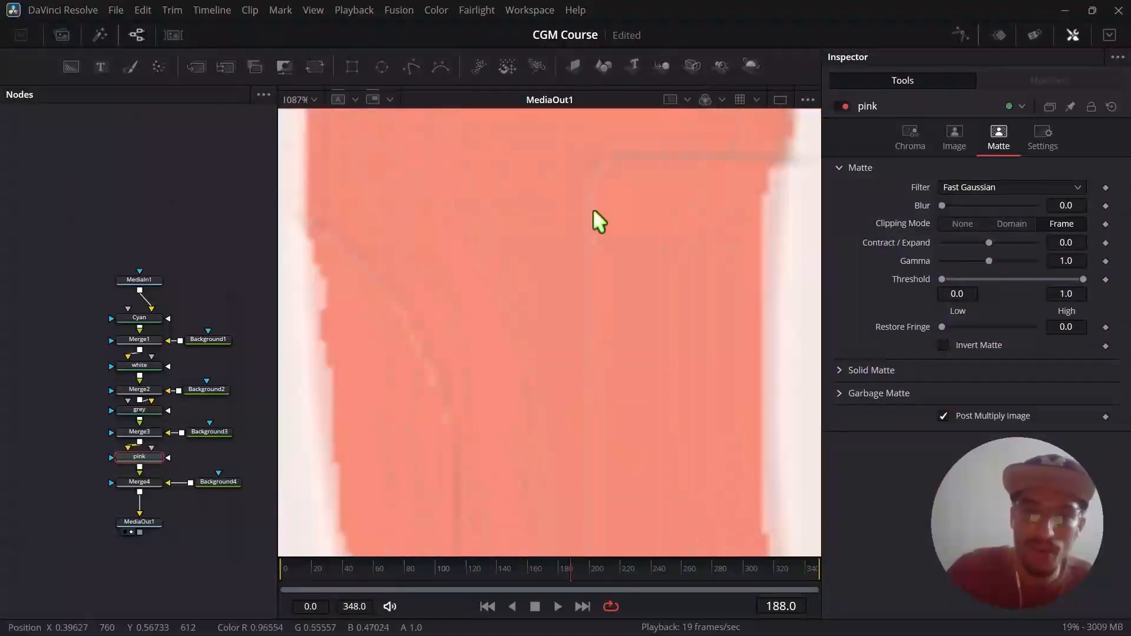
scroll(631, 465, down, 5)
scroll(674, 448, up, 6)
scroll(625, 362, down, 5)
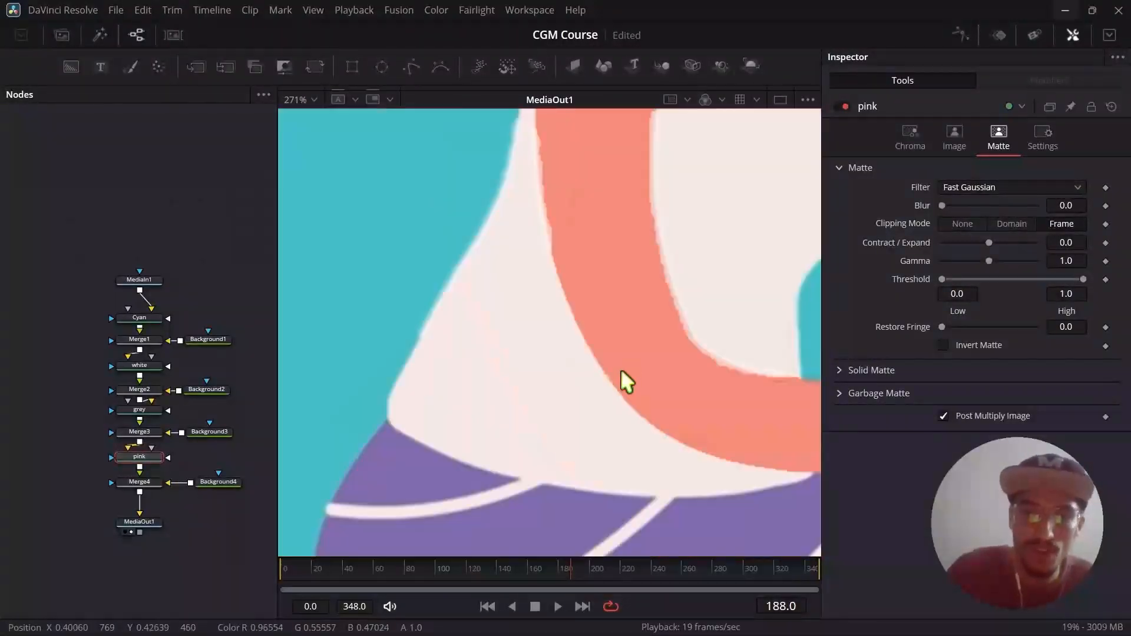
scroll(603, 291, up, 3)
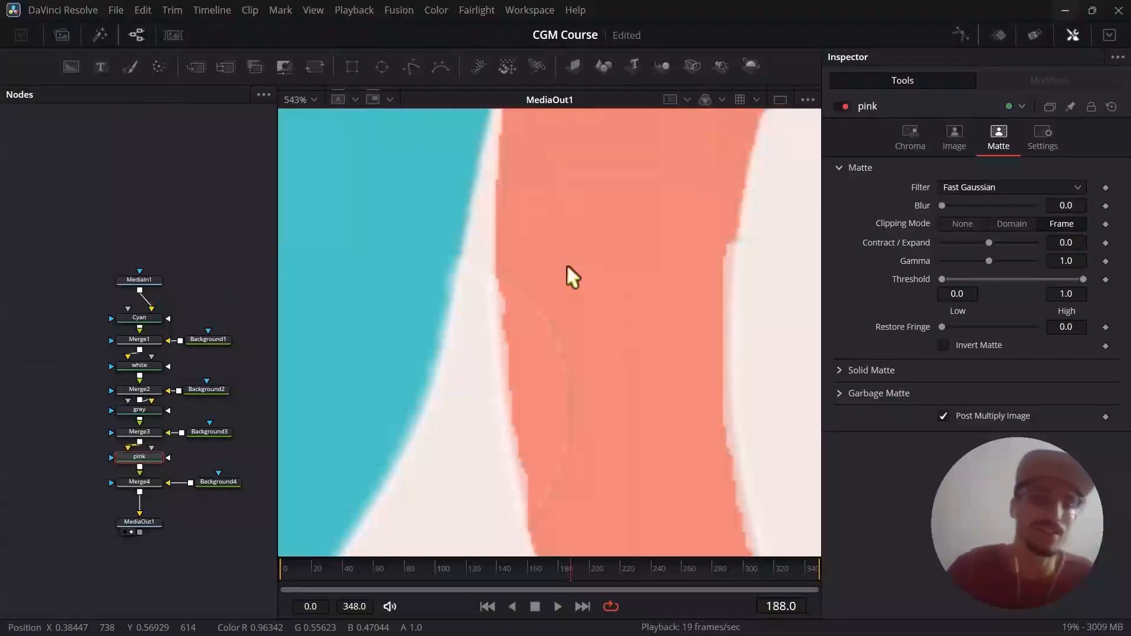
scroll(567, 263, up, 3)
scroll(497, 466, down, 10)
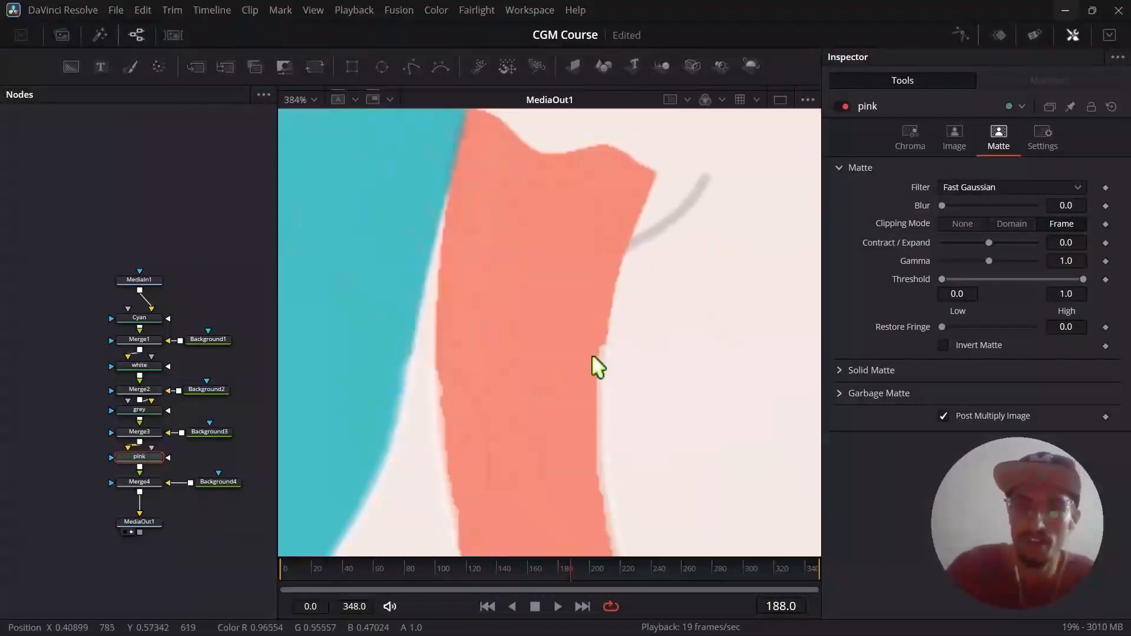
- Set the pink key's matte blur to 0.7 and play the video back from near its start to review the result
drag(306, 567, 295, 561)
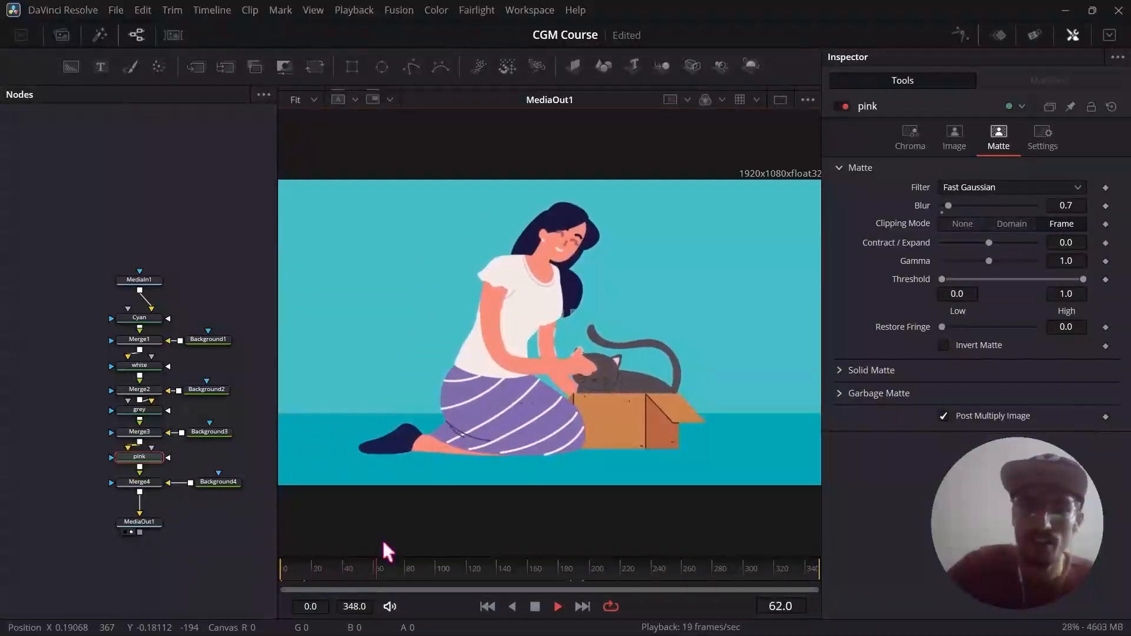
scroll(549, 372, up, 5)
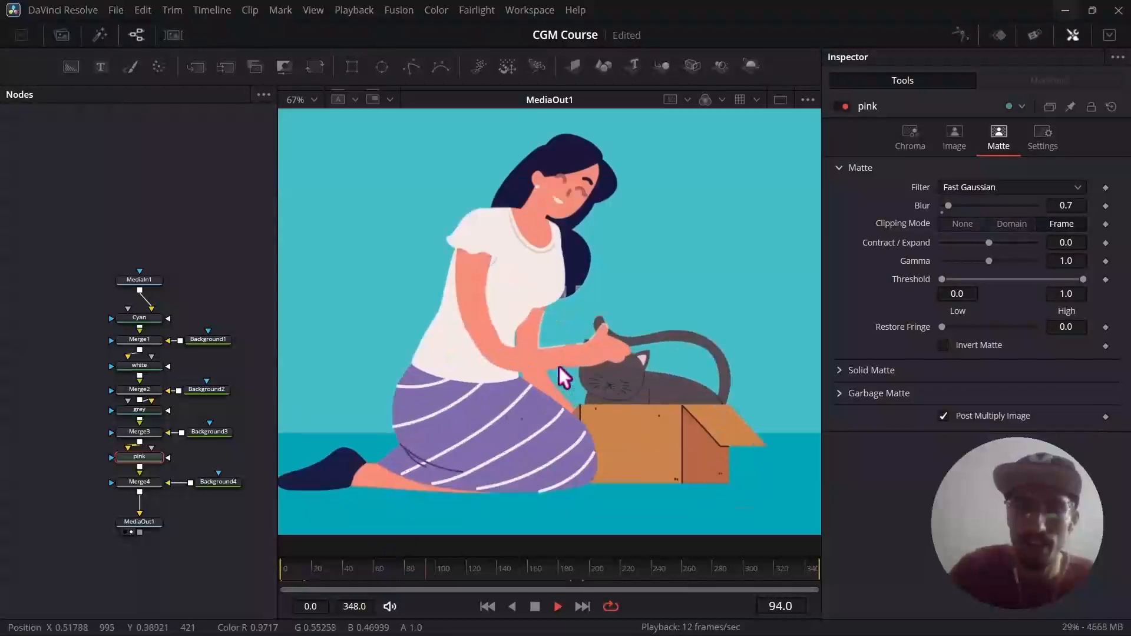
- Inspect the woman's arm edges up close during playback, stop it, and replay the cleaned video in full-screen view
scroll(560, 367, up, 3)
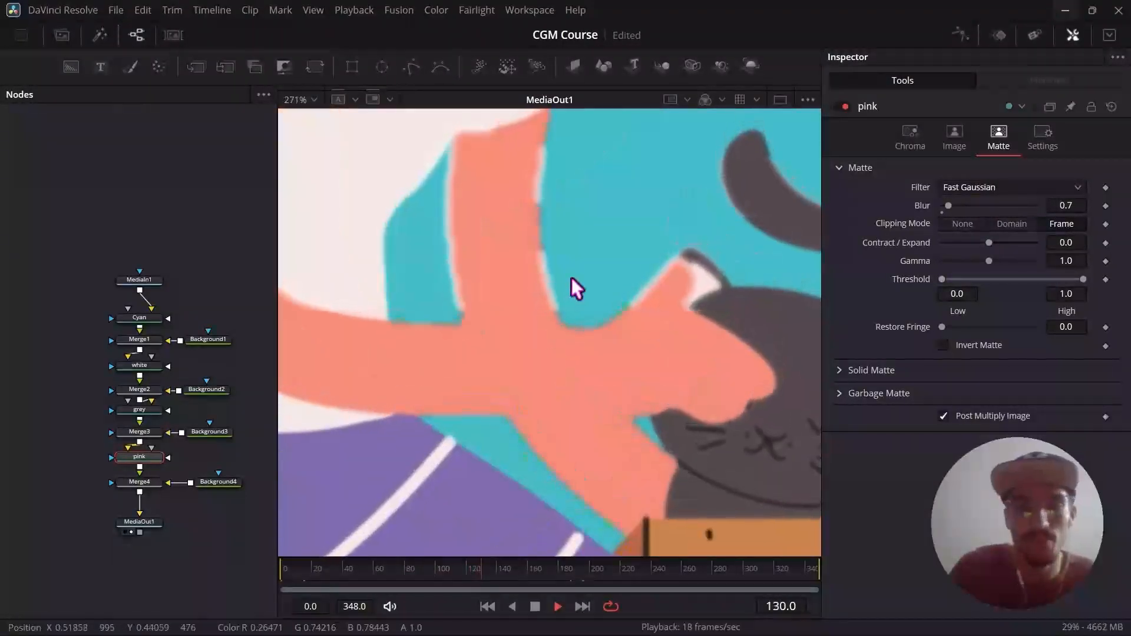
scroll(572, 277, up, 4)
scroll(538, 310, down, 3)
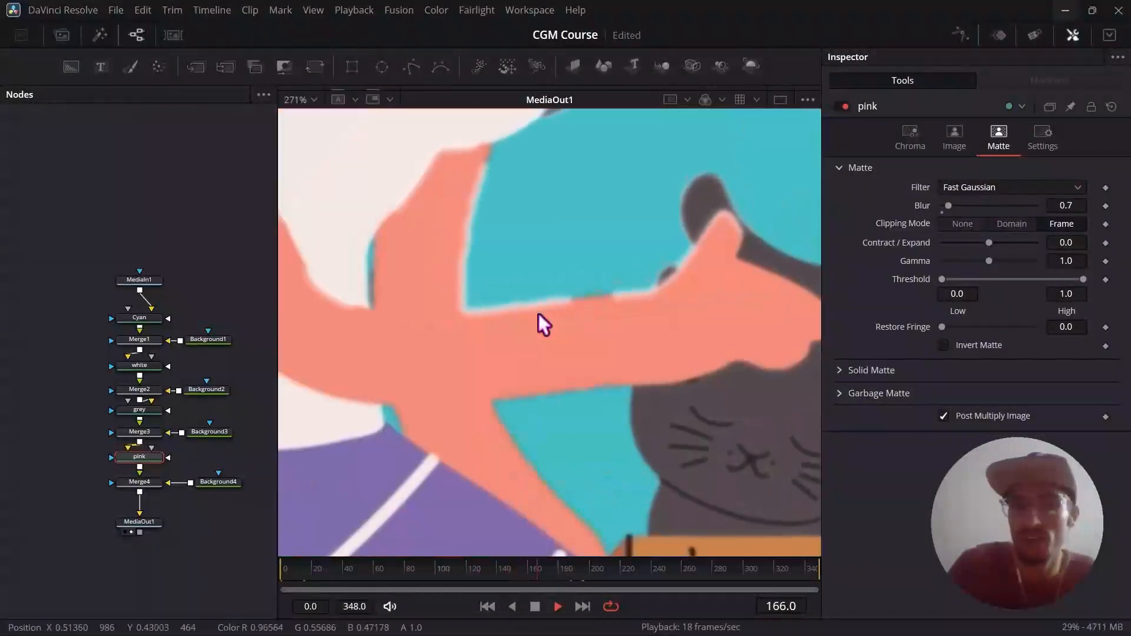
scroll(539, 307, down, 6)
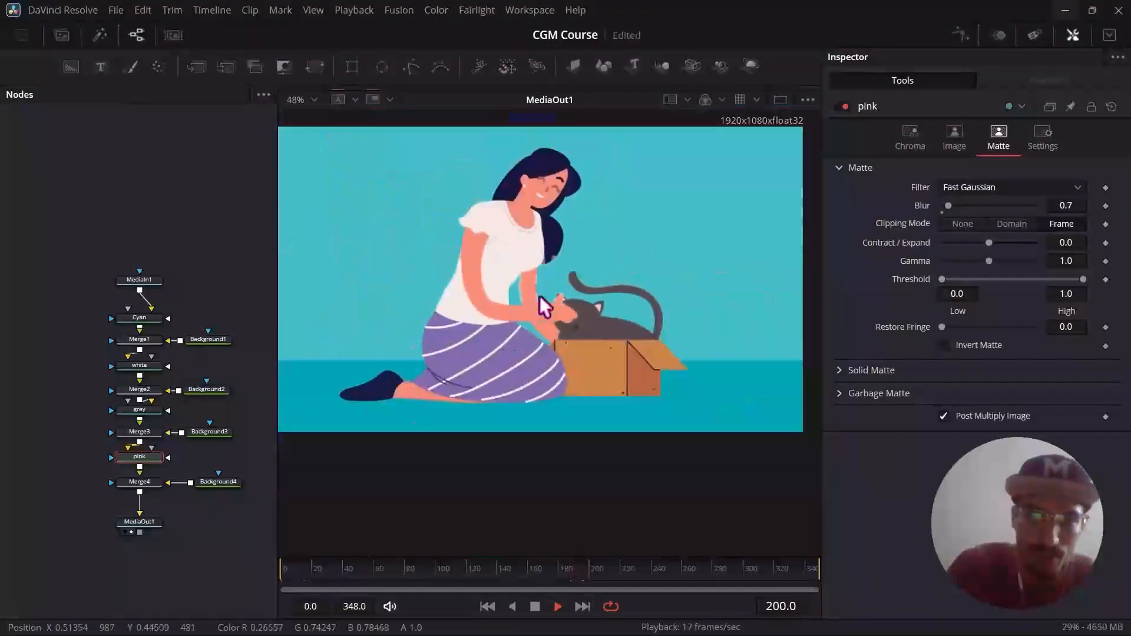
key(space)
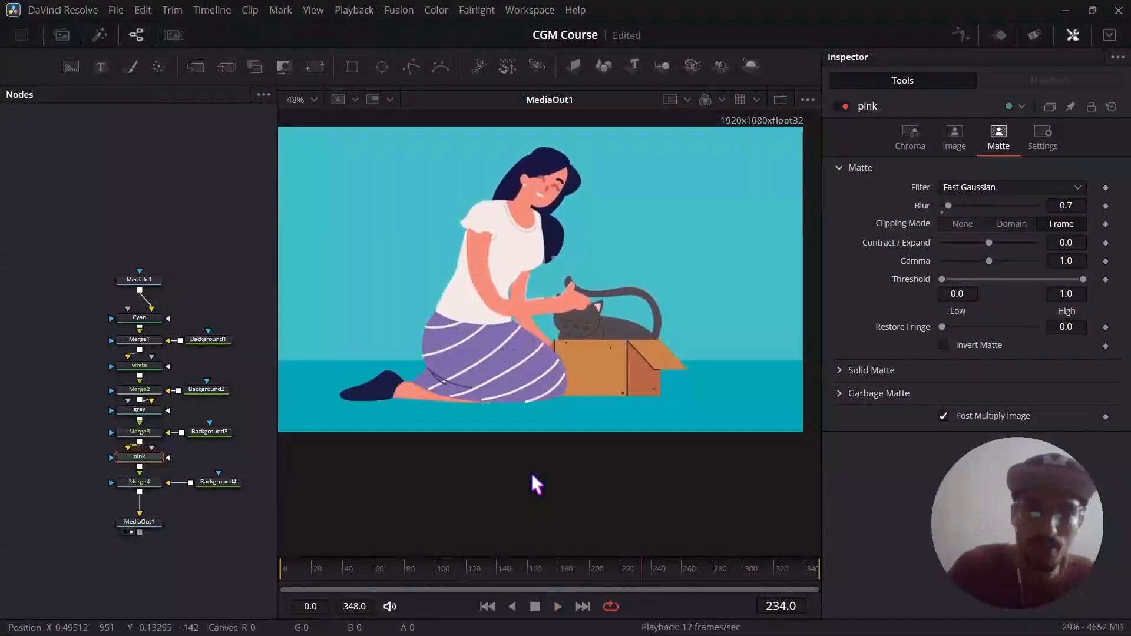
key(ctrl+f)
key(space)
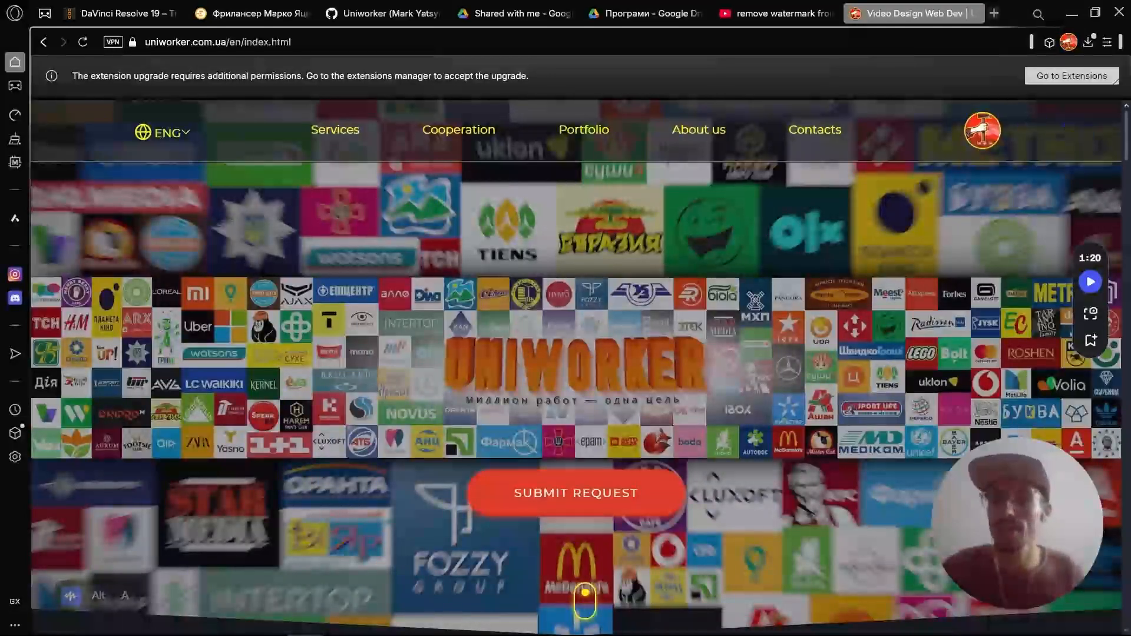
- In the browser, look over the top of the Uniworker homepage and follow its Submit Request link
scroll(575, 354, down, 2)
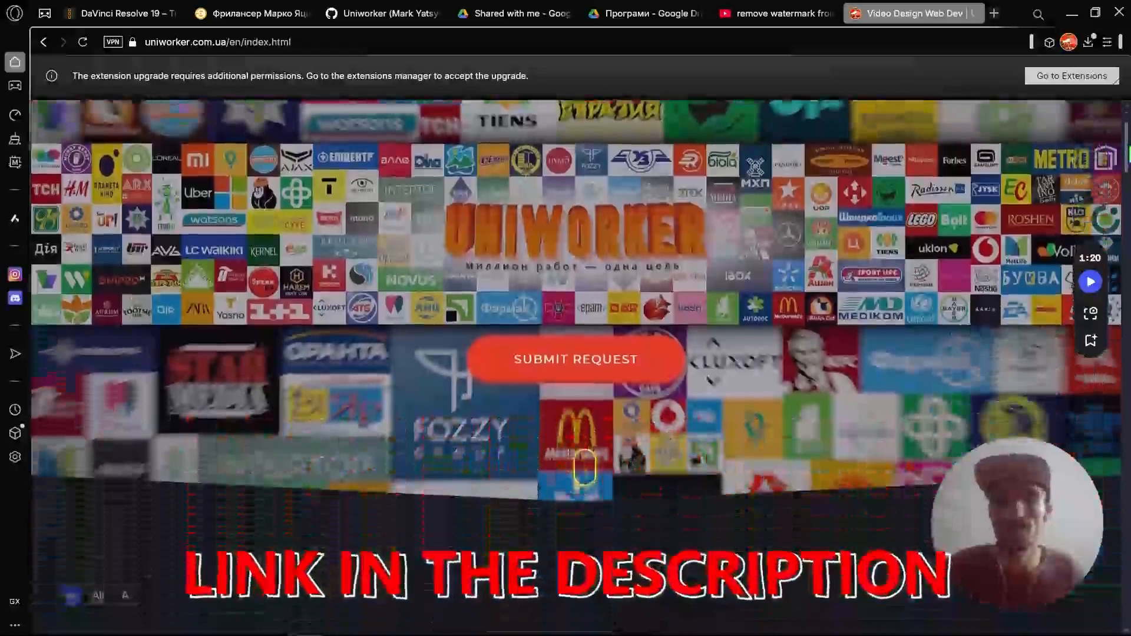
scroll(974, 189, up, 2)
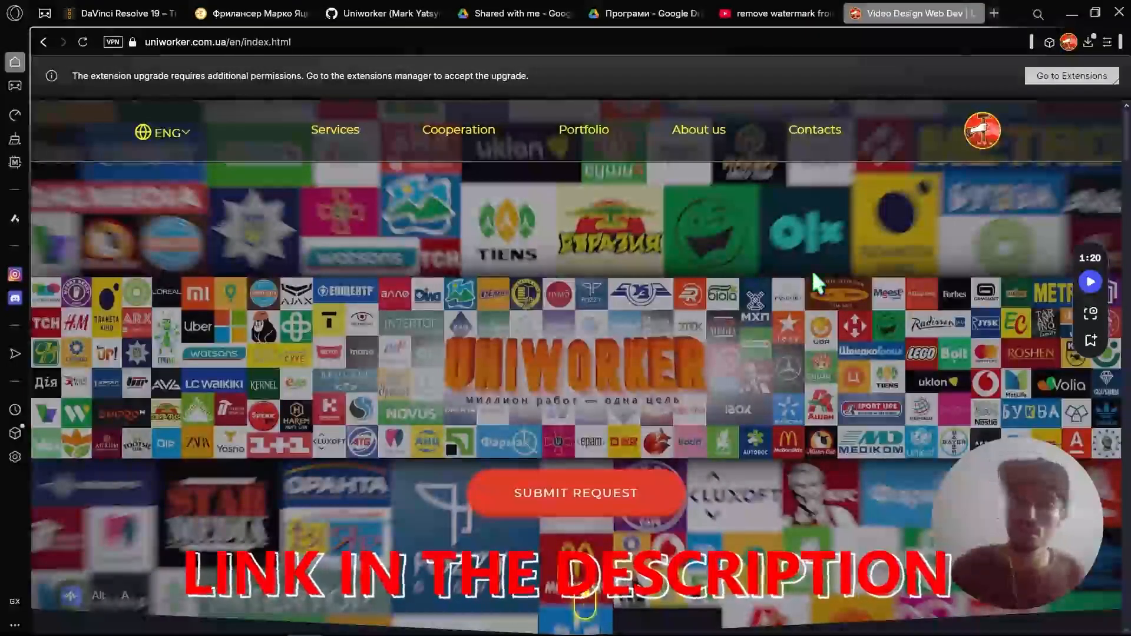
click(591, 520)
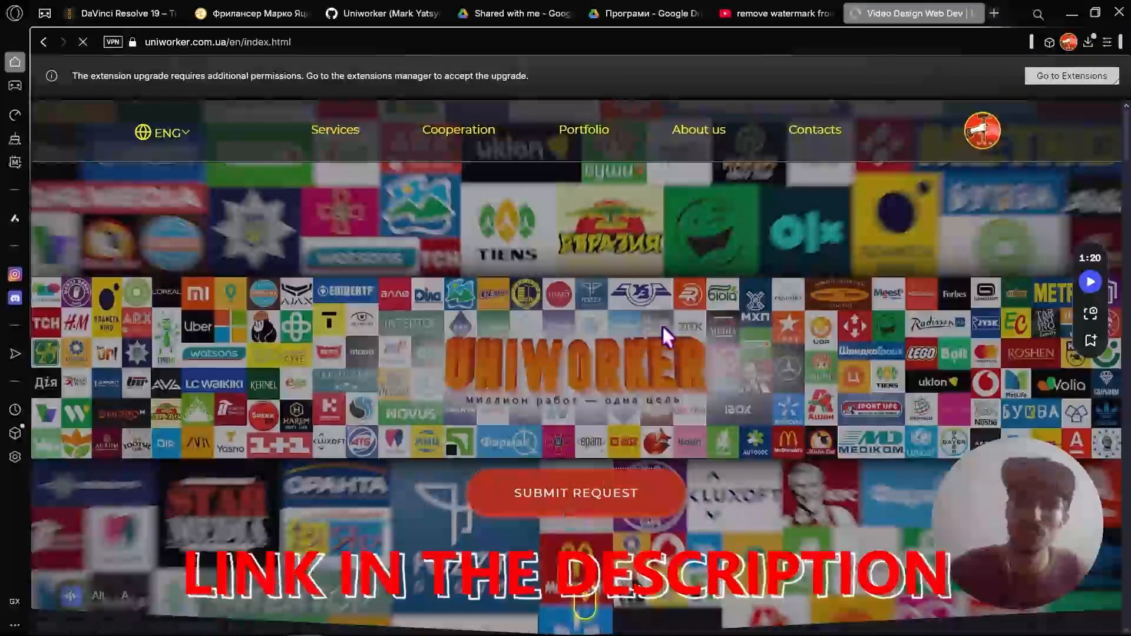